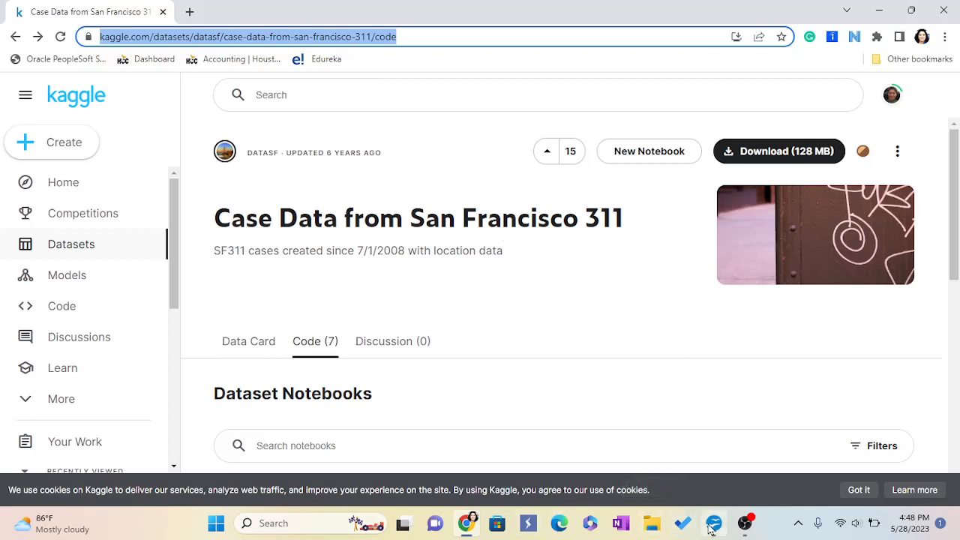
Check the dataset link in the kaggle.odt document, and minimize both the document and the Kaggle browser window.
mouse_move(711, 529)
click(701, 454)
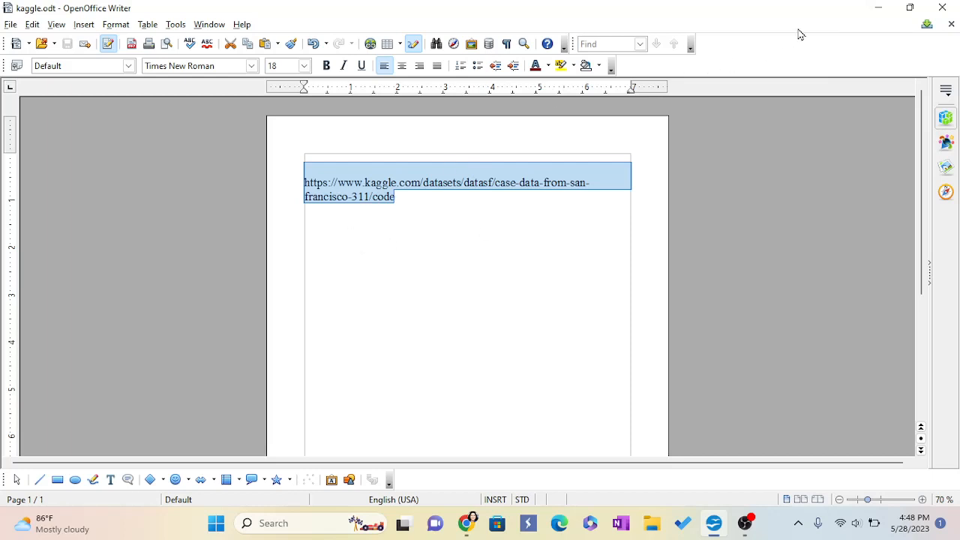
click(879, 9)
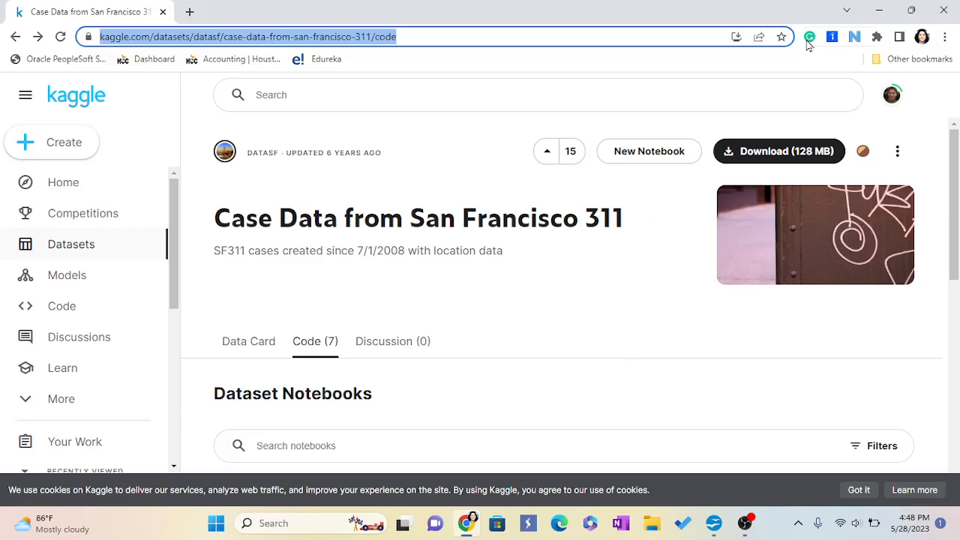
click(879, 11)
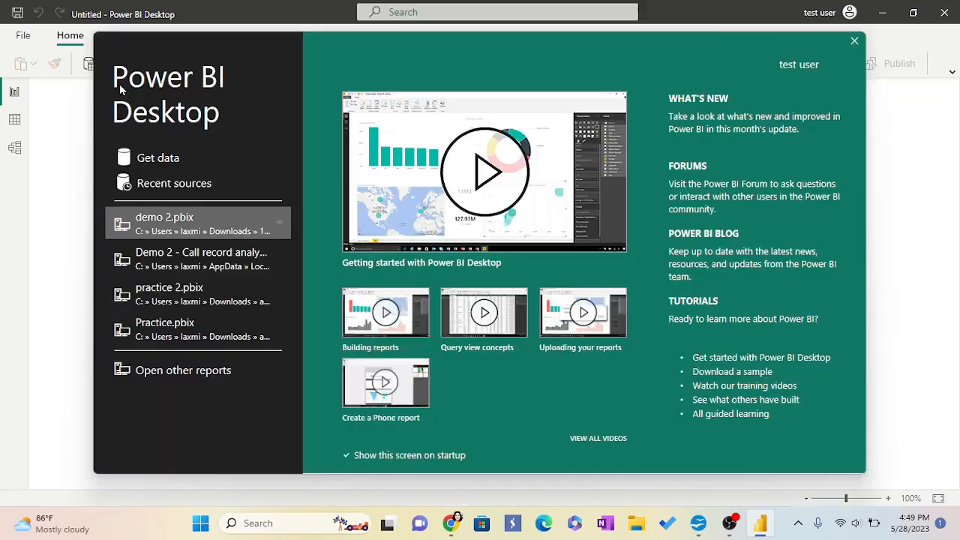
Dismiss the Power BI Desktop start screen and load the Calls.csv file as a Text/CSV data source.
click(853, 41)
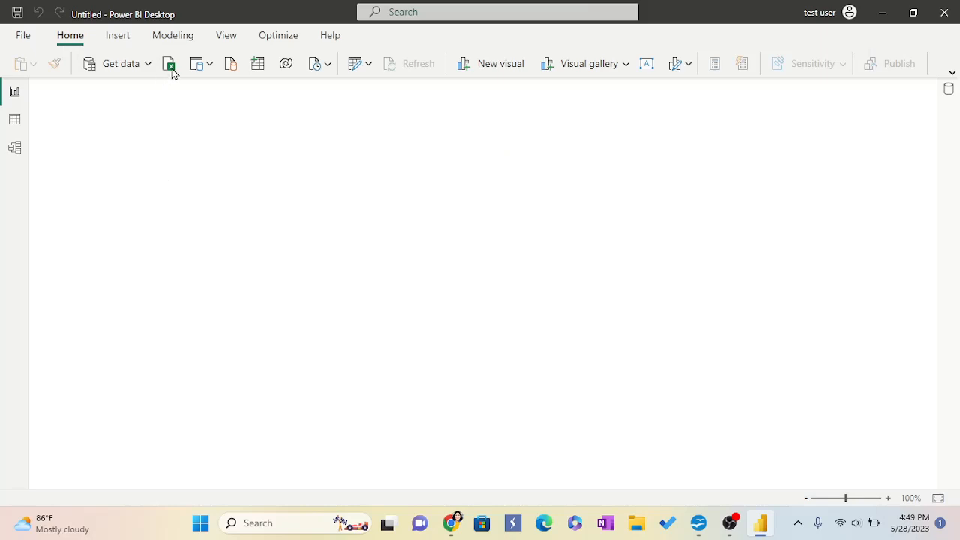
click(108, 75)
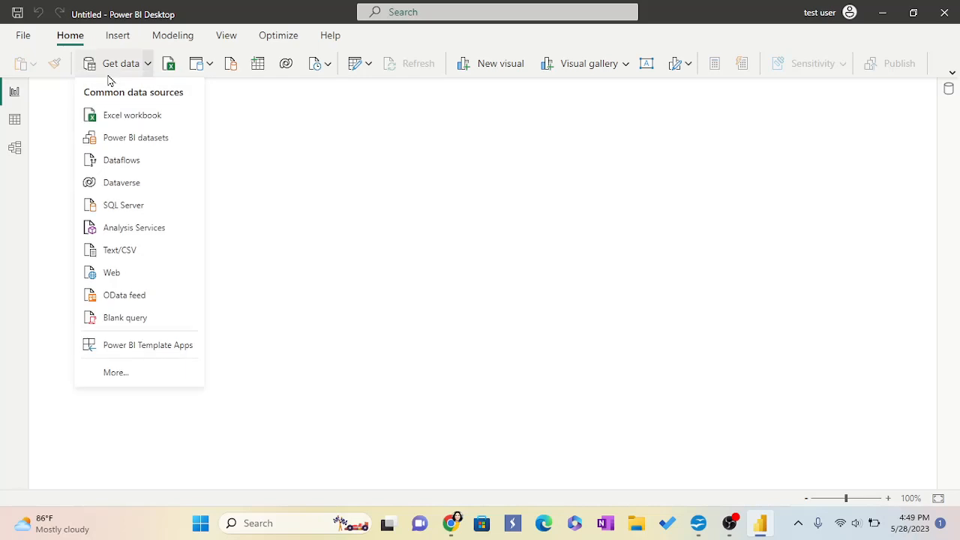
click(123, 256)
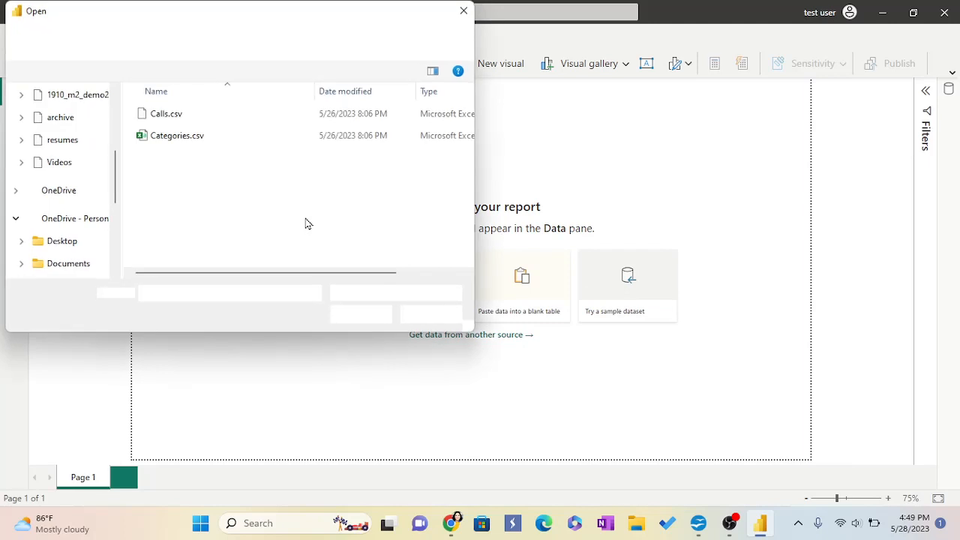
click(166, 120)
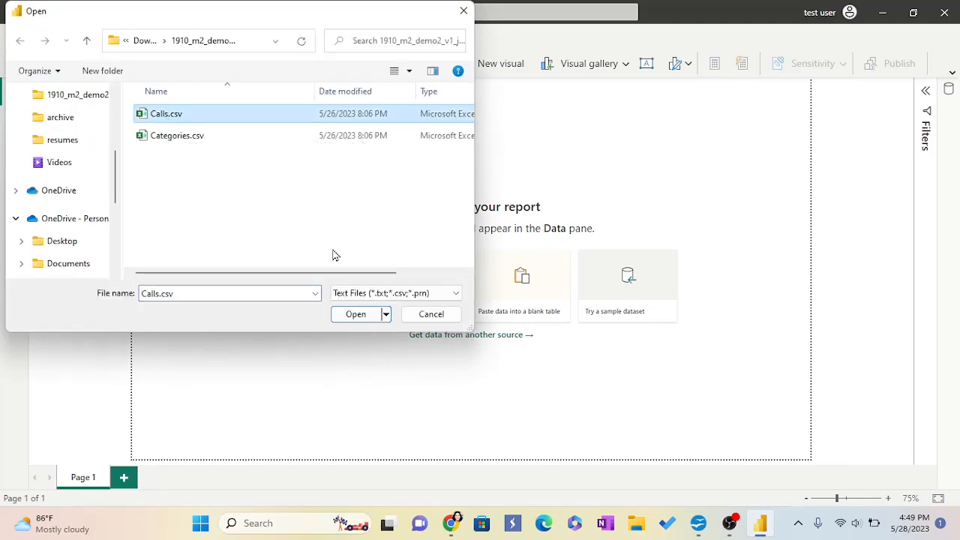
click(356, 315)
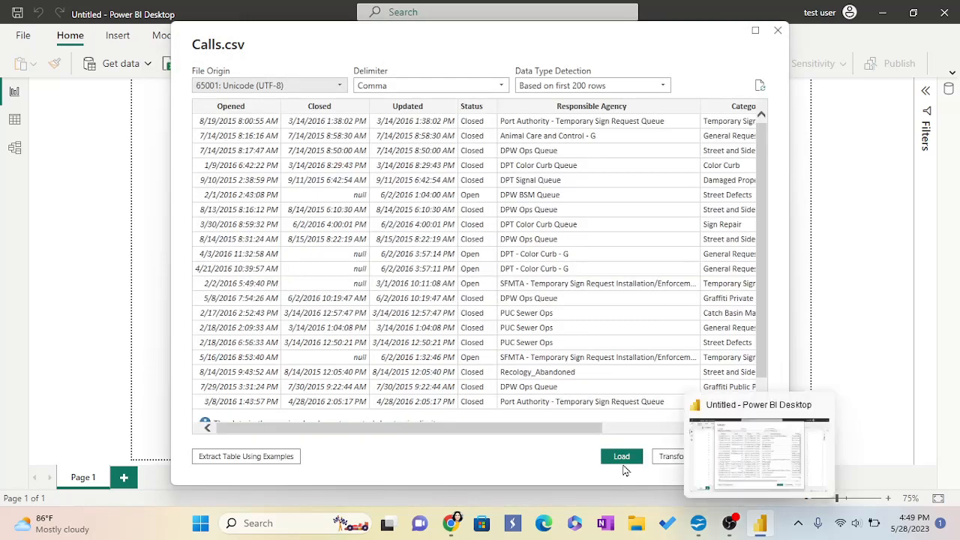
click(619, 456)
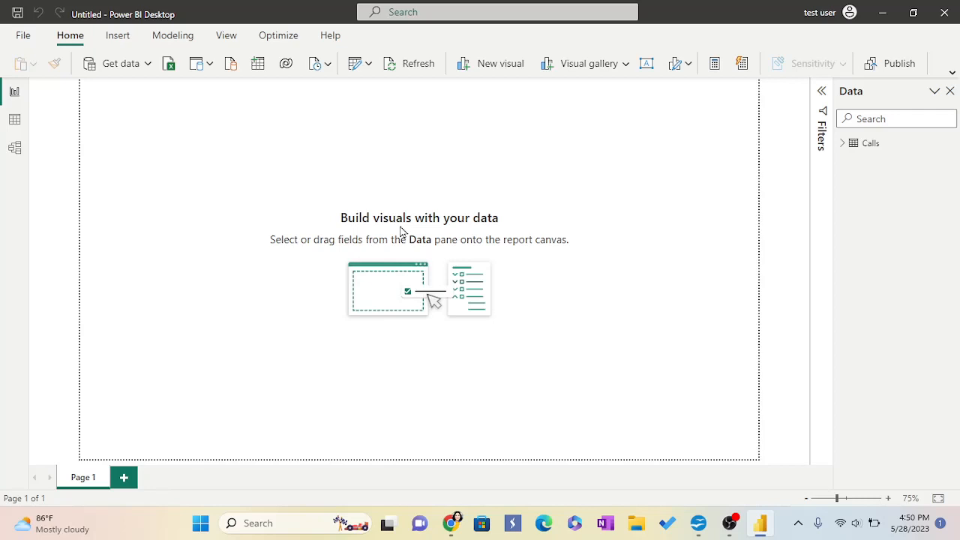
Expand the Calls table's fields and open its data for transformation in the Power Query Editor.
click(843, 145)
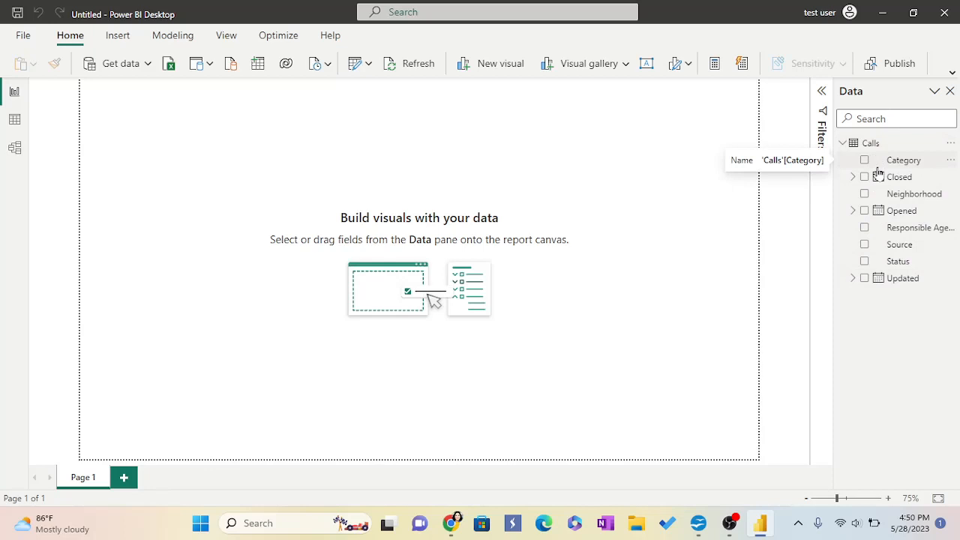
click(370, 66)
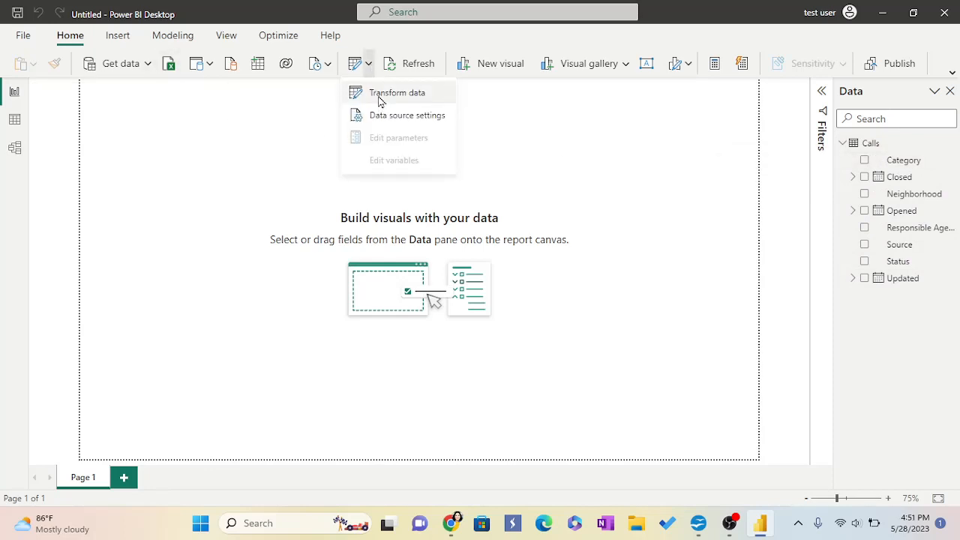
click(379, 97)
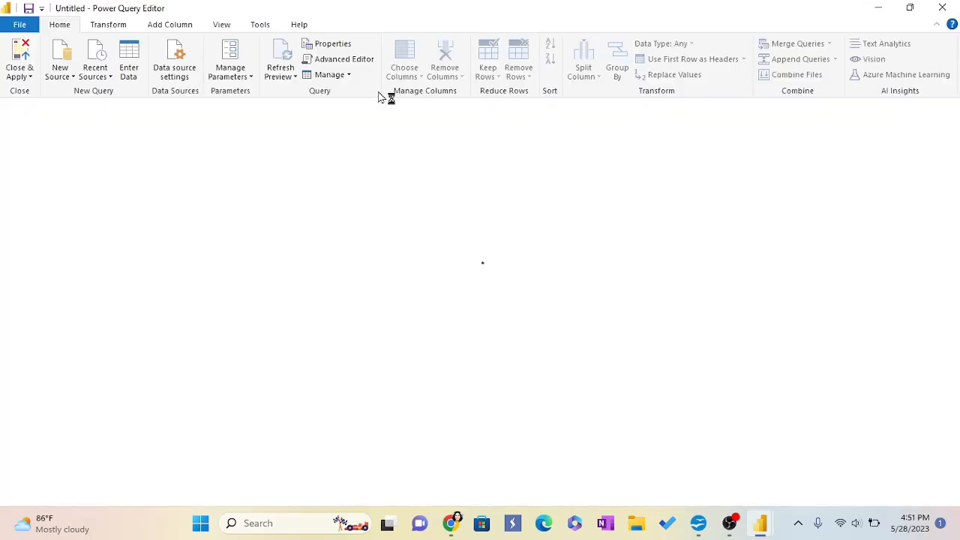
Set the Opened column's data type to Date/Time.
click(158, 136)
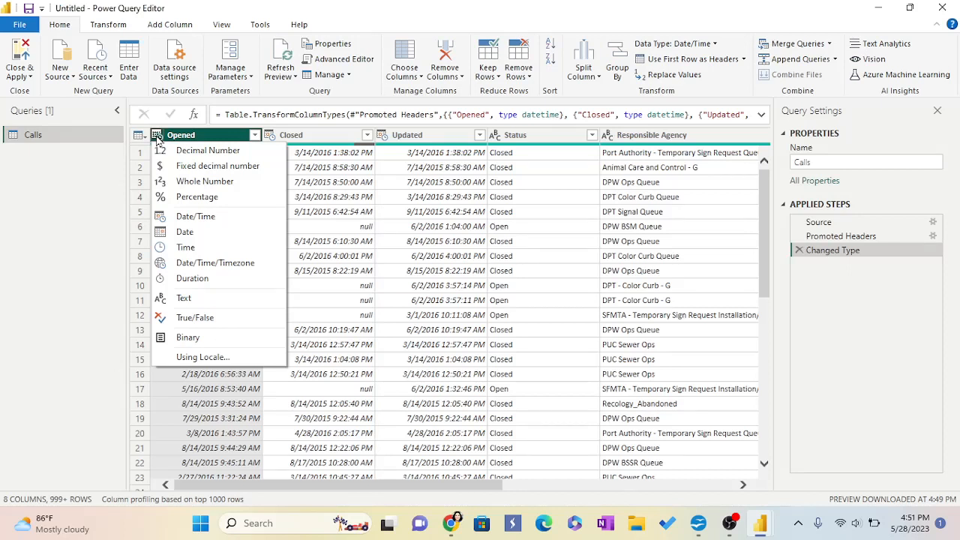
click(194, 216)
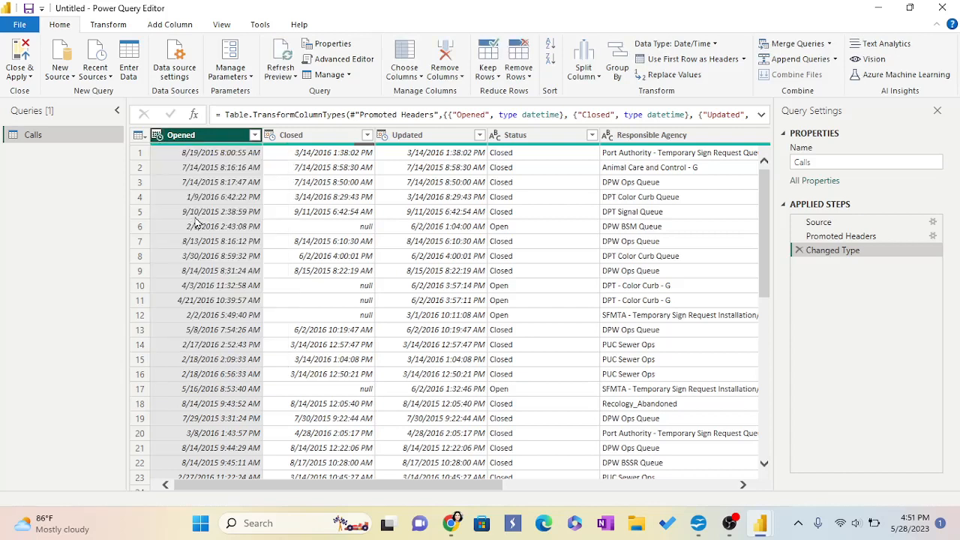
mouse_move(299, 151)
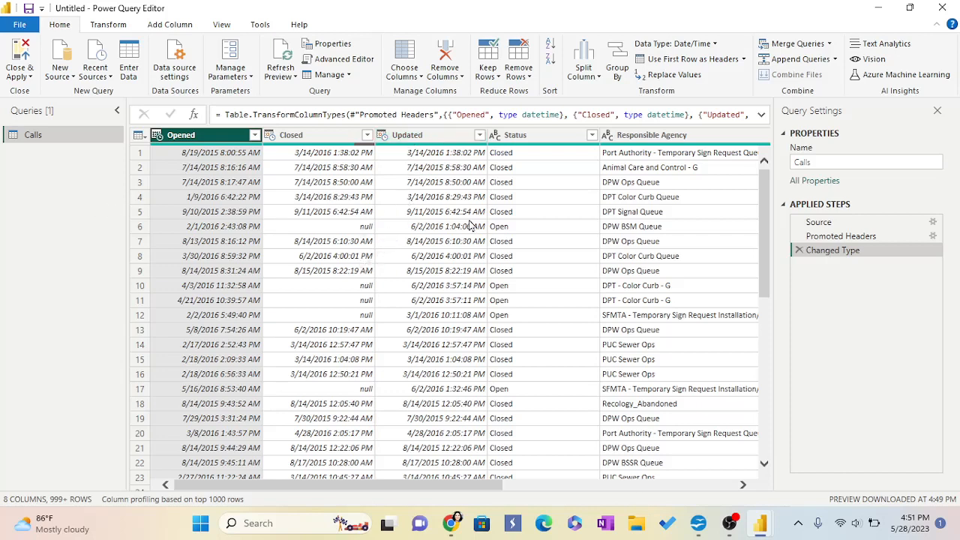
Change the Opened column's data type to Text, replacing the current type conversion.
right_click(158, 142)
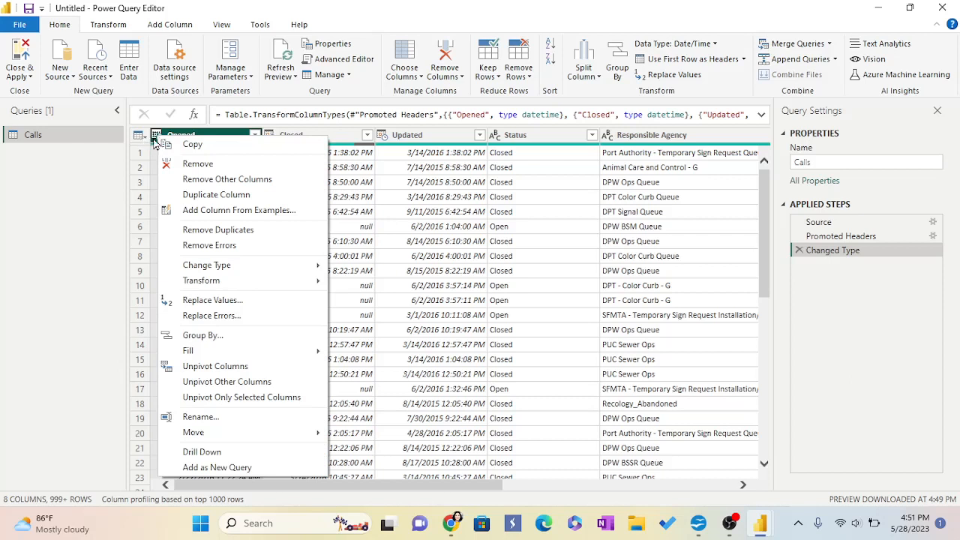
click(157, 138)
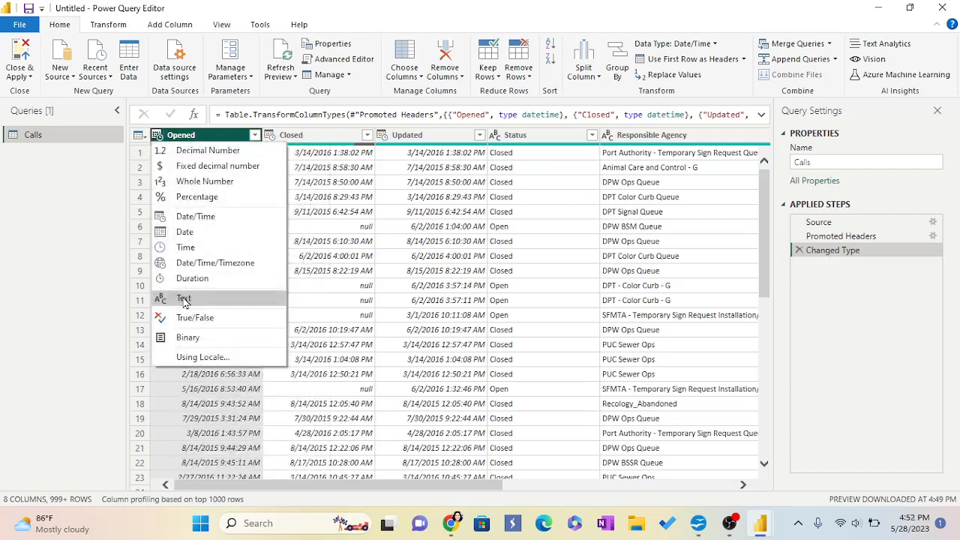
click(185, 300)
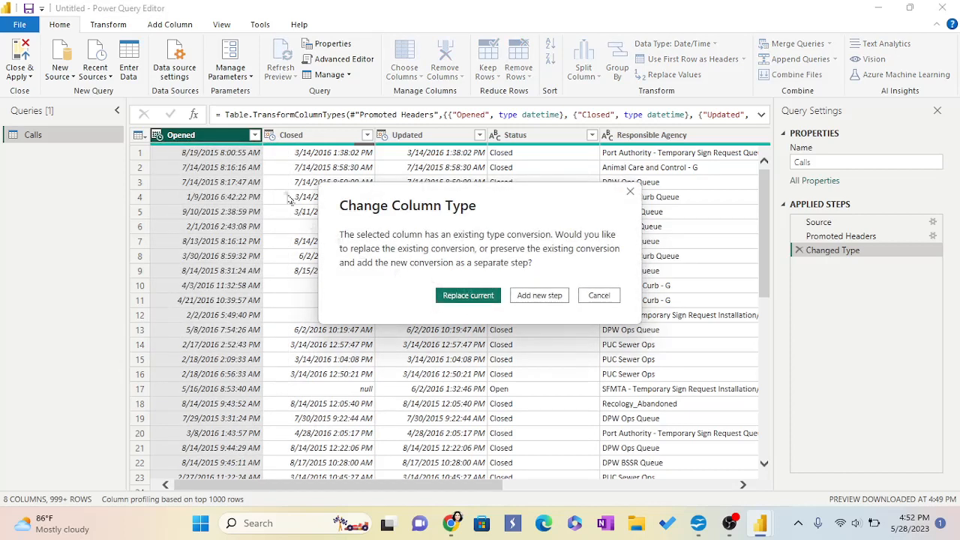
click(468, 295)
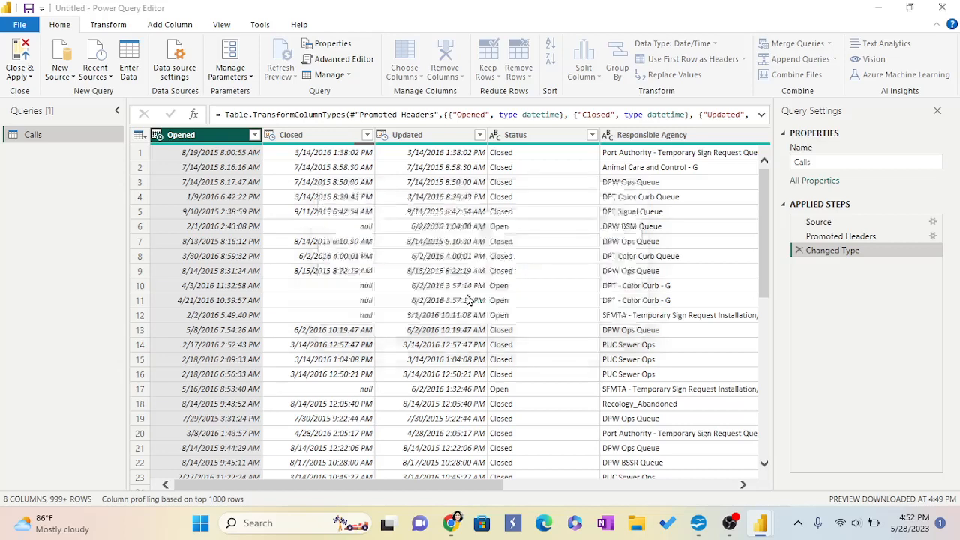
Change the data type of the Closed and Updated columns to Text, replacing the current conversion for each.
click(270, 136)
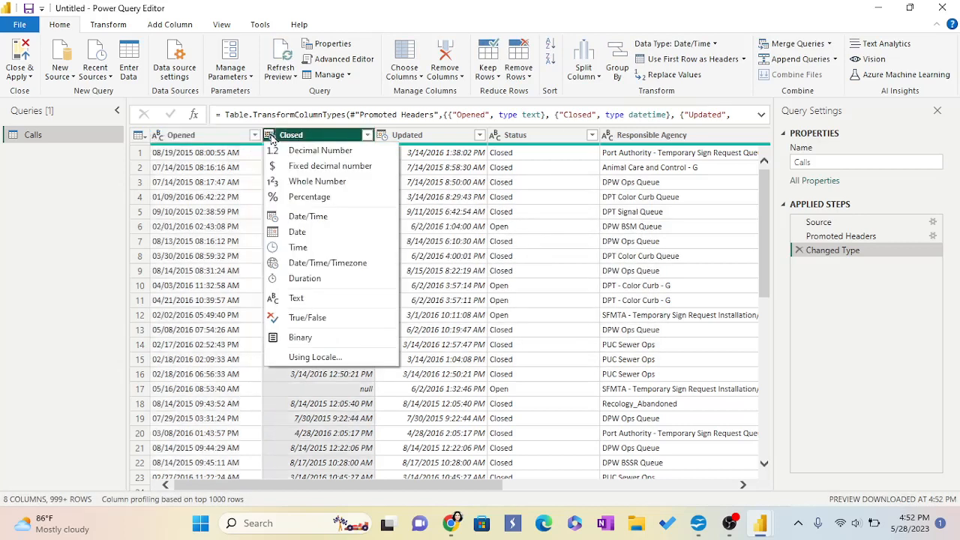
click(308, 300)
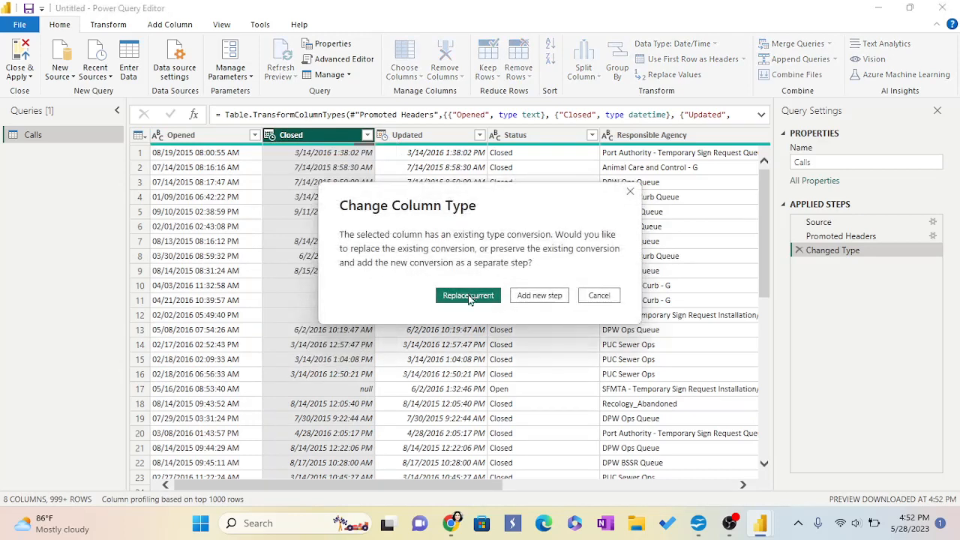
click(468, 295)
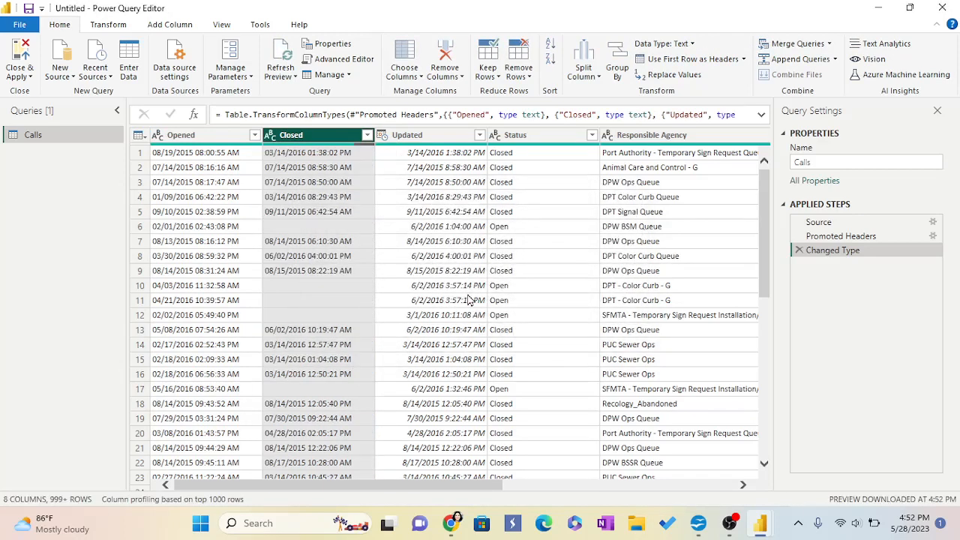
click(382, 136)
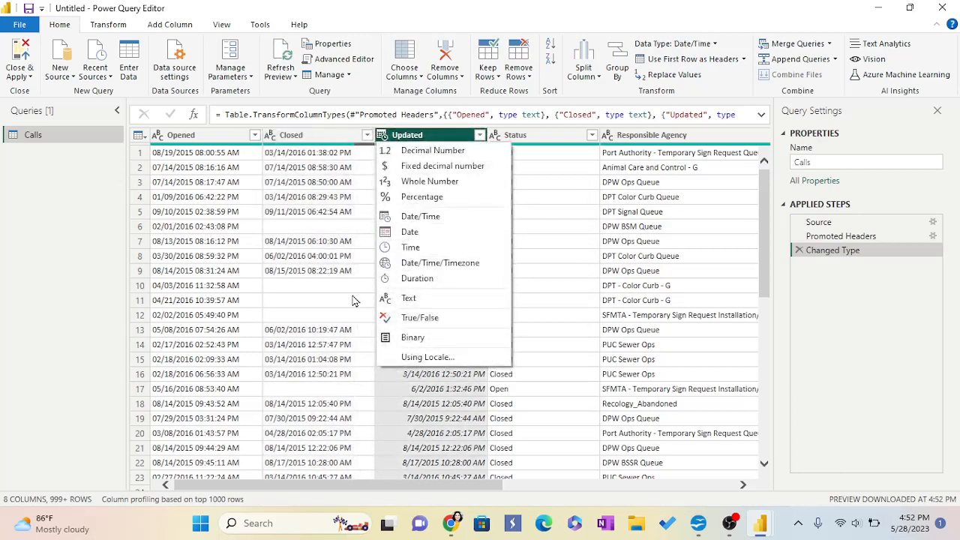
click(401, 299)
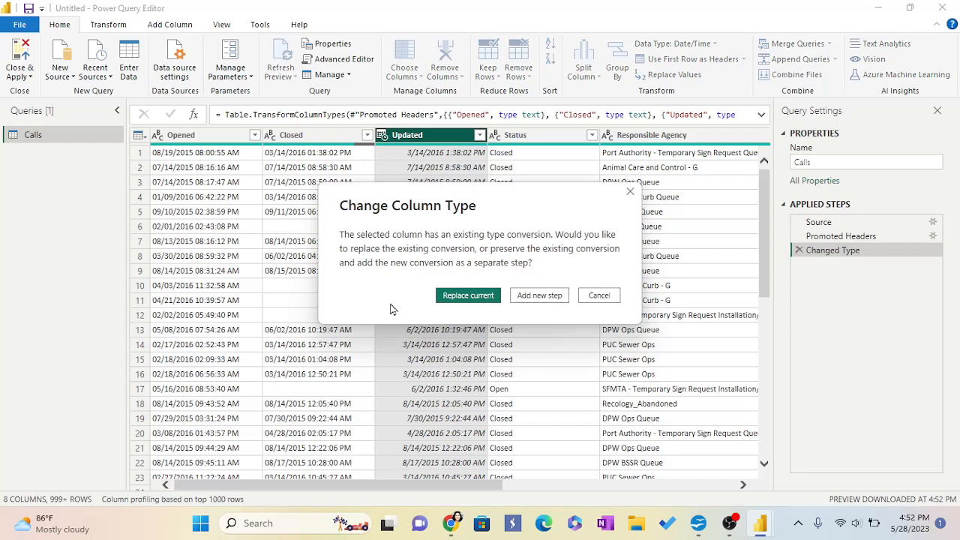
click(468, 294)
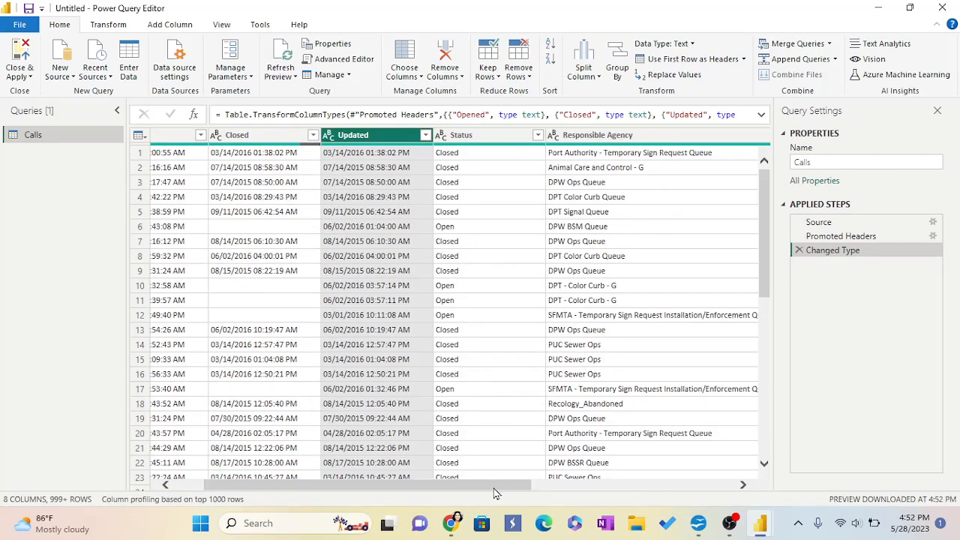
Look over the remaining columns of the Calls query and the filter values of the Responsible Agency column.
drag(498, 492, 704, 489)
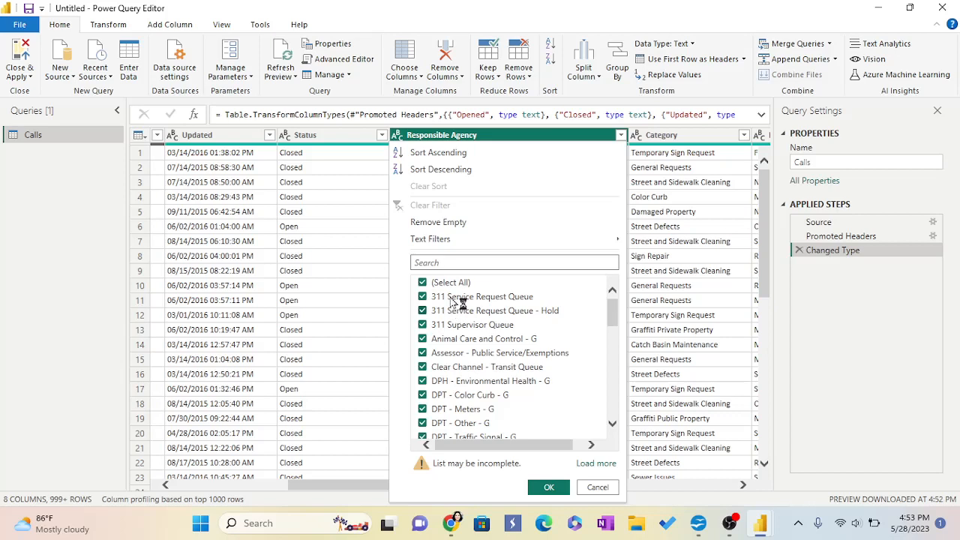
click(440, 264)
click(284, 323)
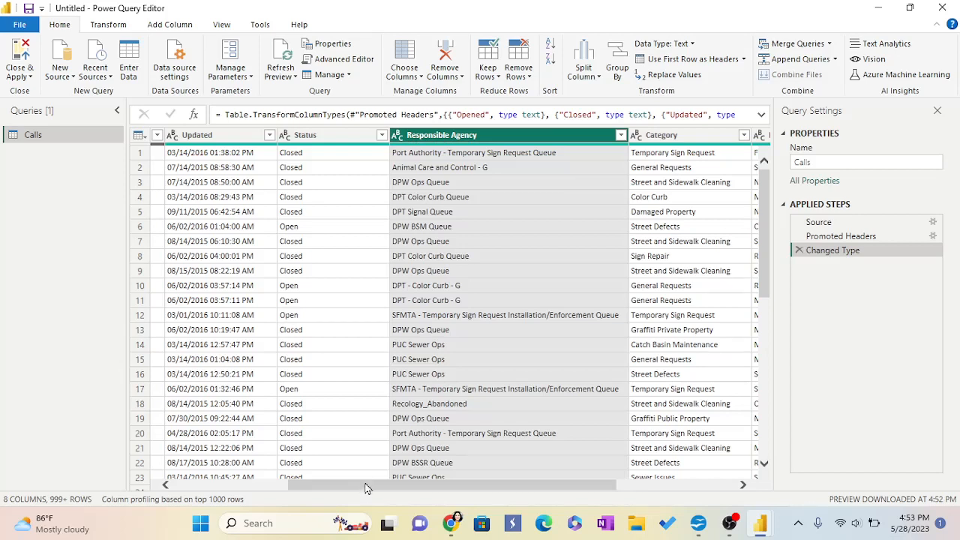
Filter the Opened column with an advanced text filter that keeps rows beginning with 12/31/2014.
drag(358, 486, 241, 486)
click(255, 135)
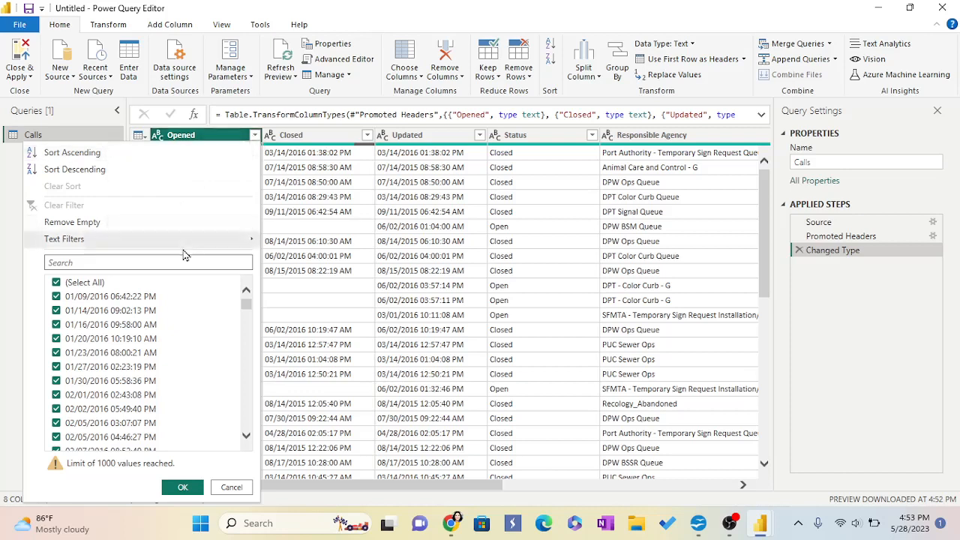
mouse_move(157, 243)
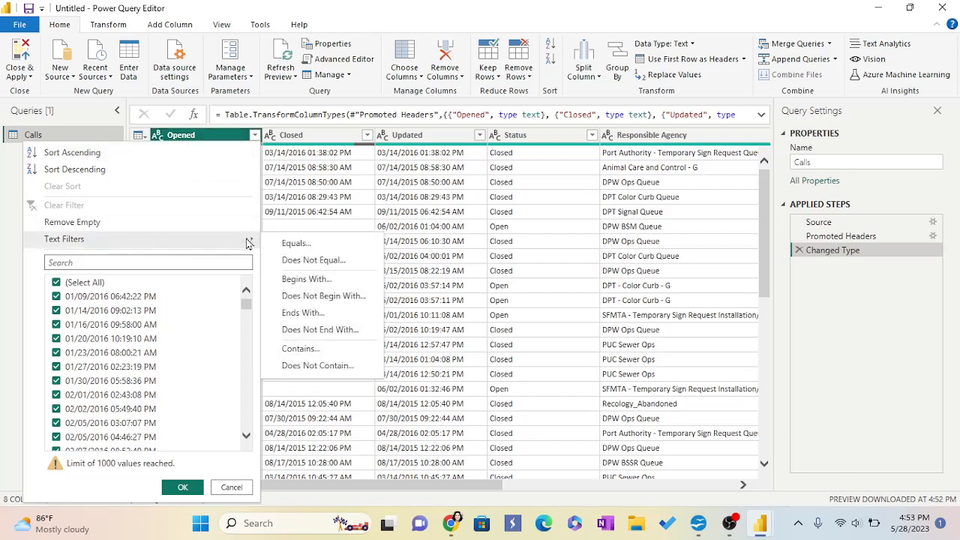
click(309, 282)
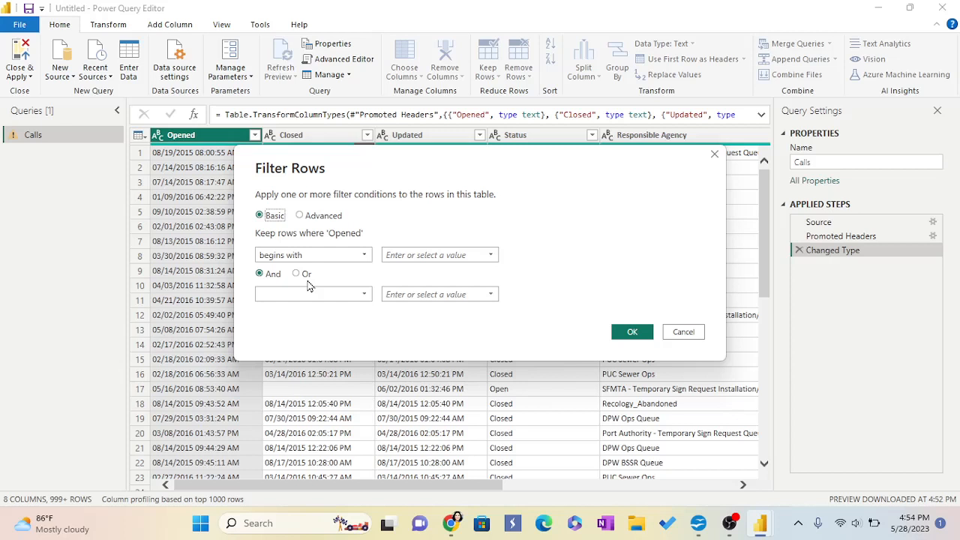
click(301, 216)
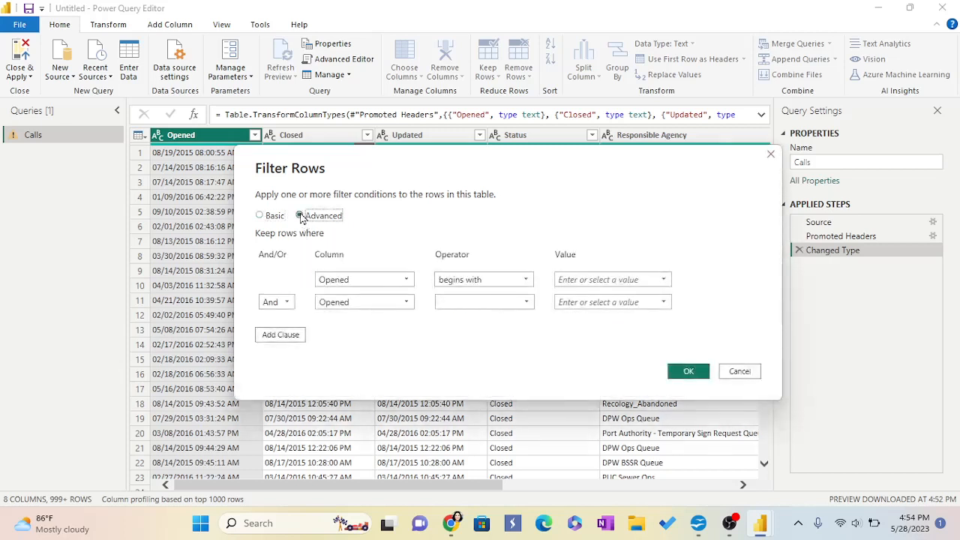
click(562, 280)
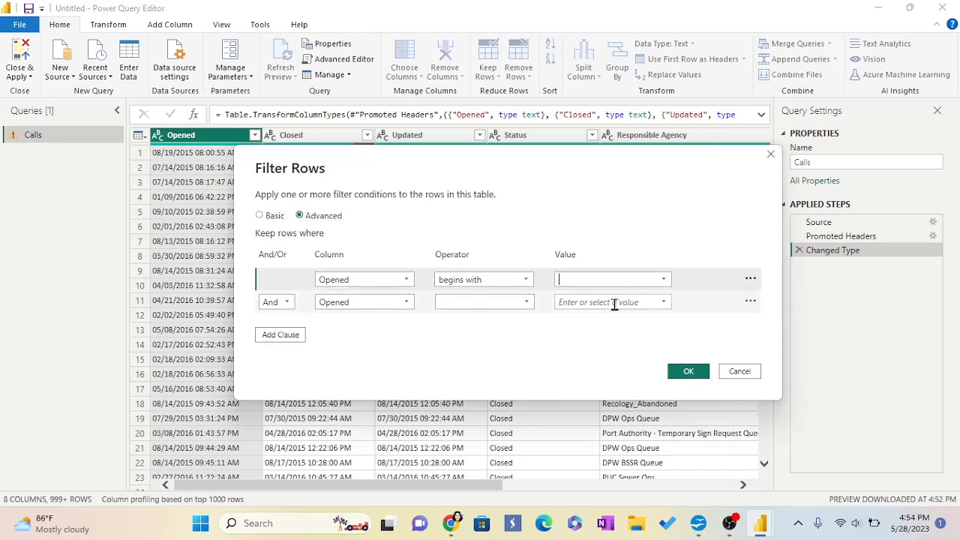
text(12)
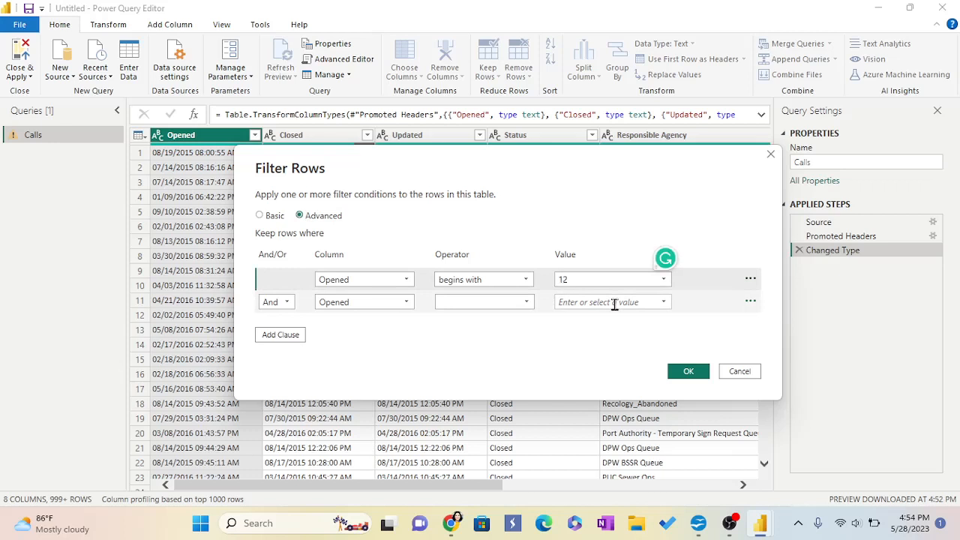
text(/31/2014)
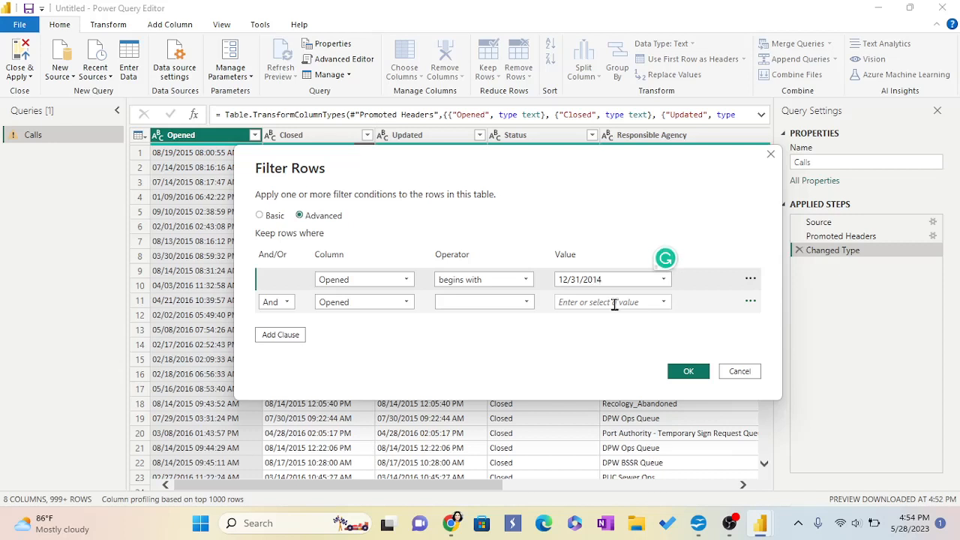
click(688, 371)
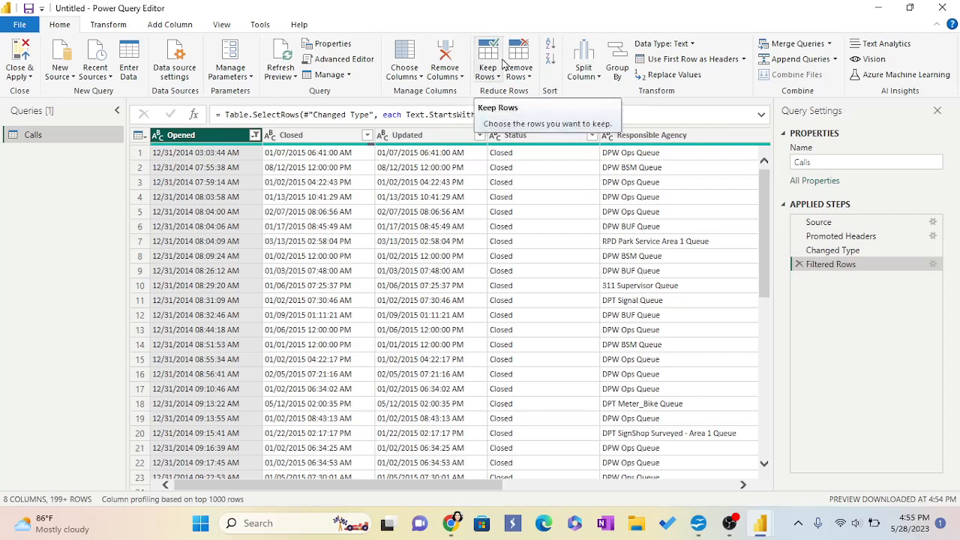
Split the Opened column by number of characters, using 11 characters once, as far right as possible.
click(600, 77)
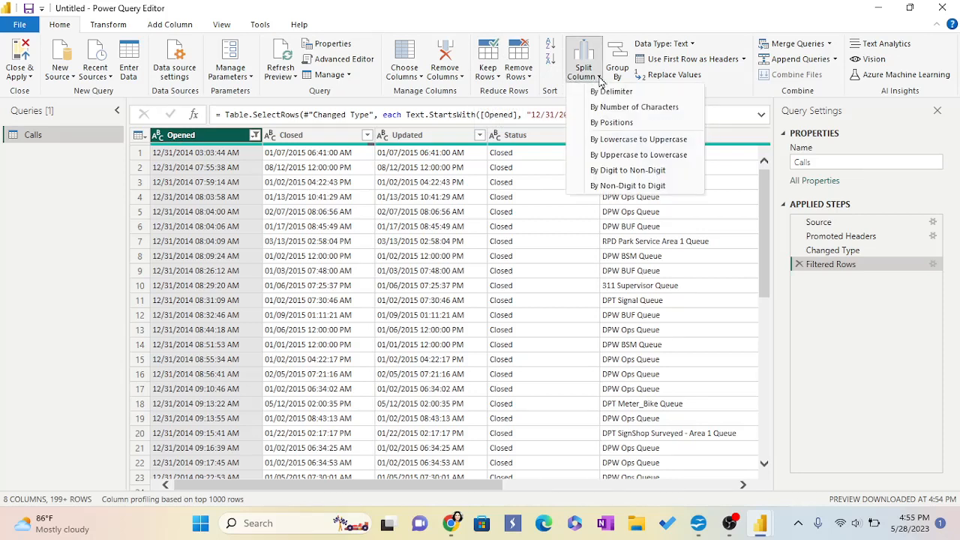
click(609, 107)
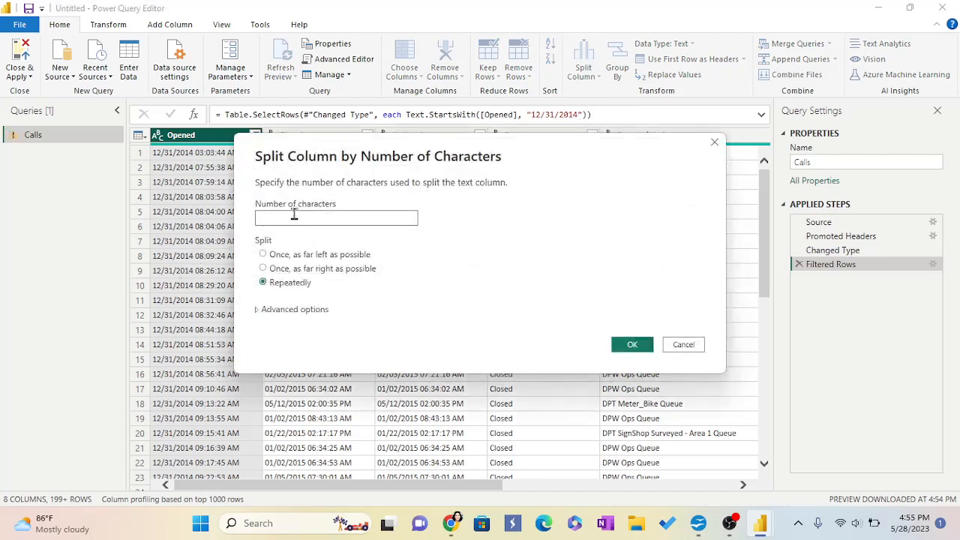
text(11)
click(262, 270)
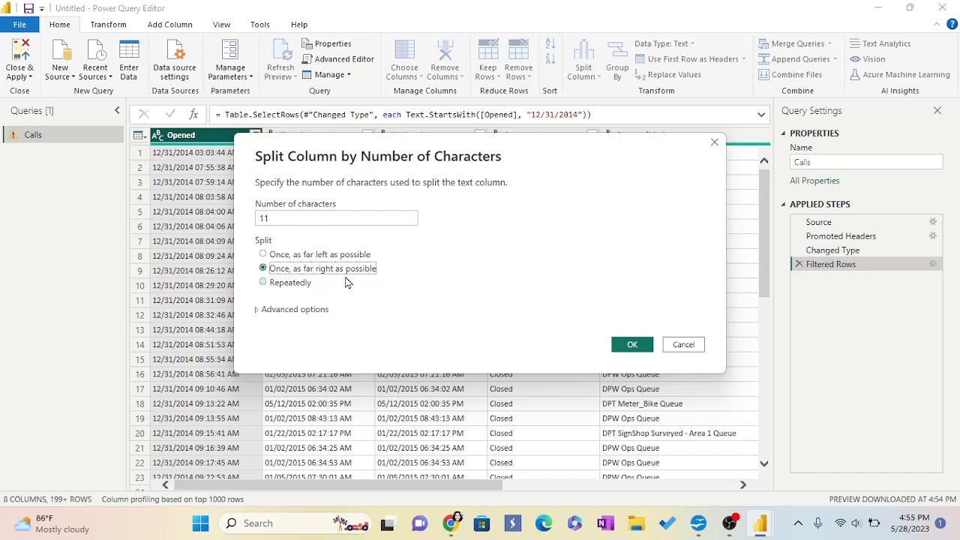
click(624, 344)
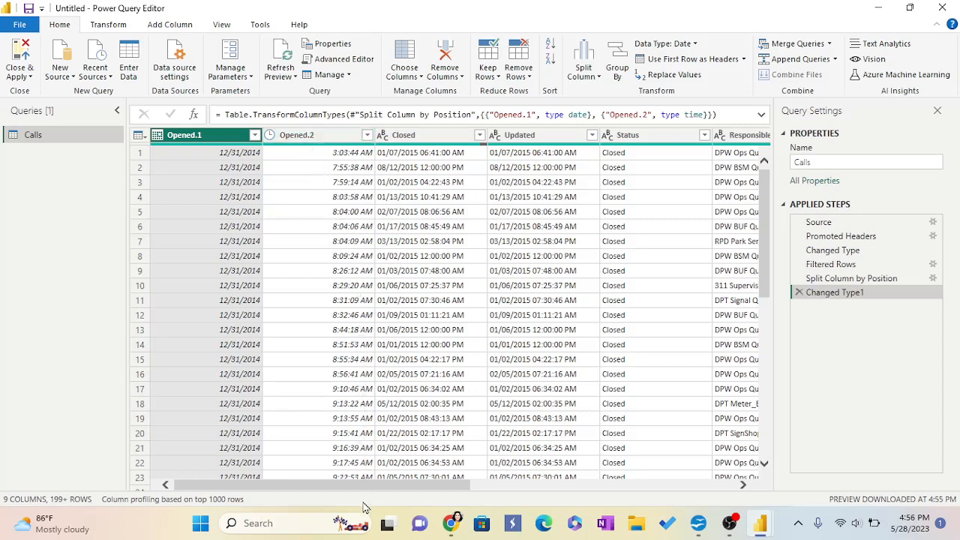
Rename the Opened.2 column to Hour Opened.
click(368, 480)
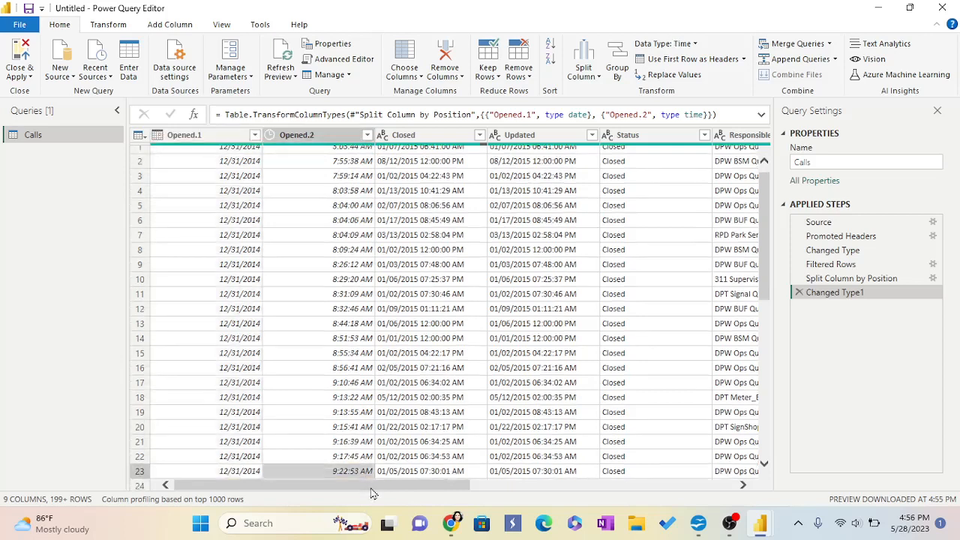
drag(323, 401, 285, 411)
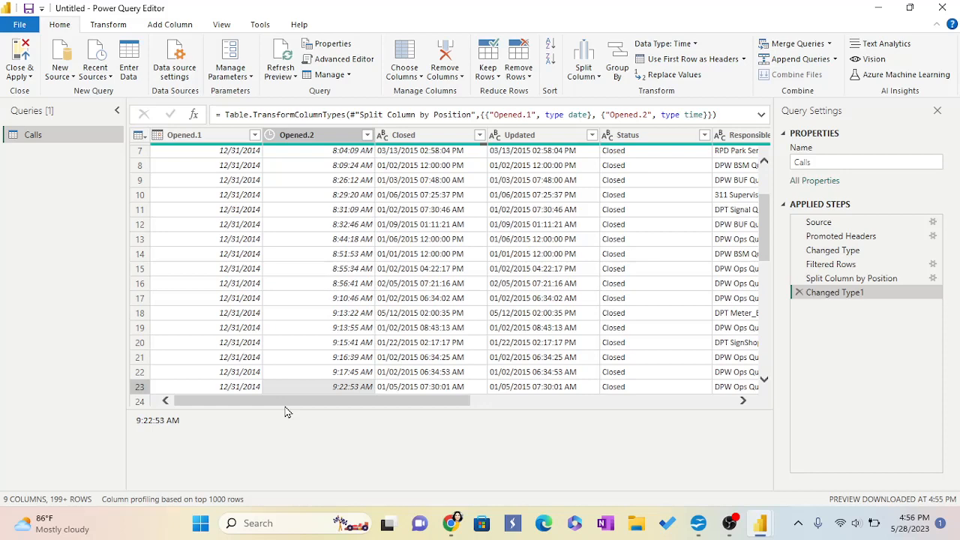
click(313, 138)
double_click(325, 135)
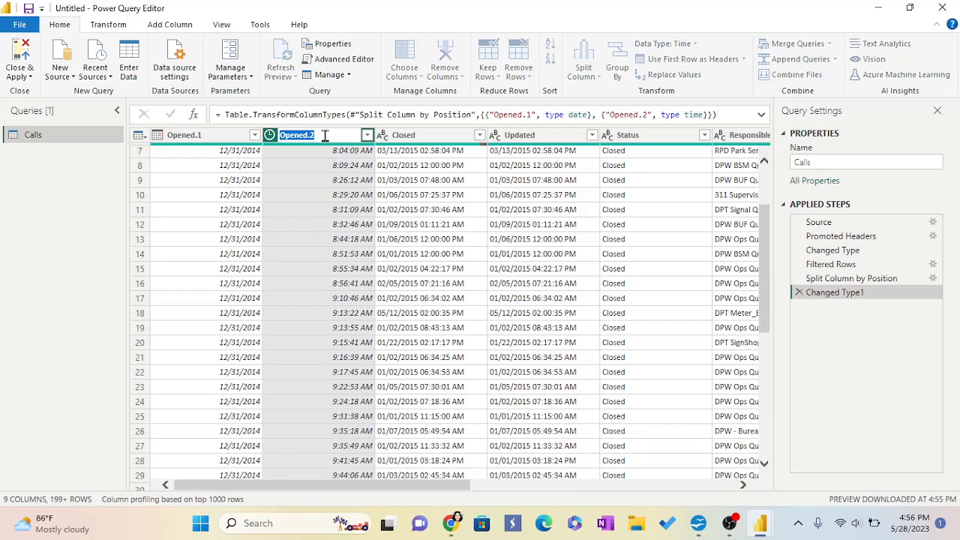
key(BackSpace)
text(Hour Opened)
key(Return)
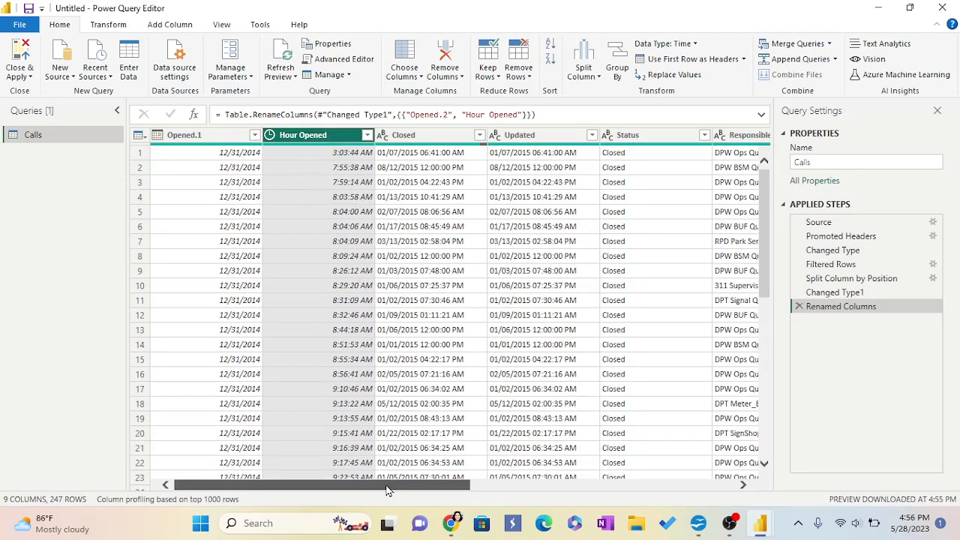
Move the Hour Opened column to the end of the Calls table.
drag(388, 490, 430, 491)
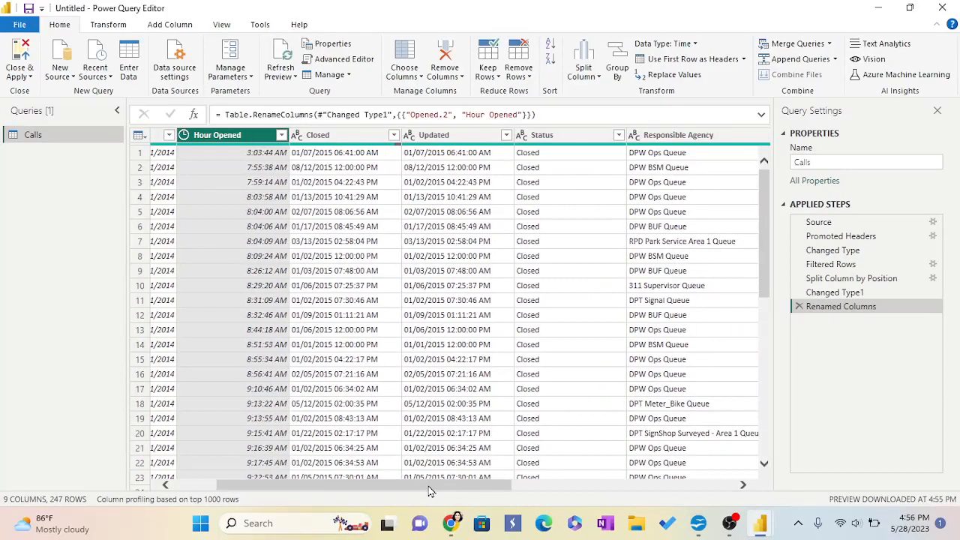
right_click(235, 140)
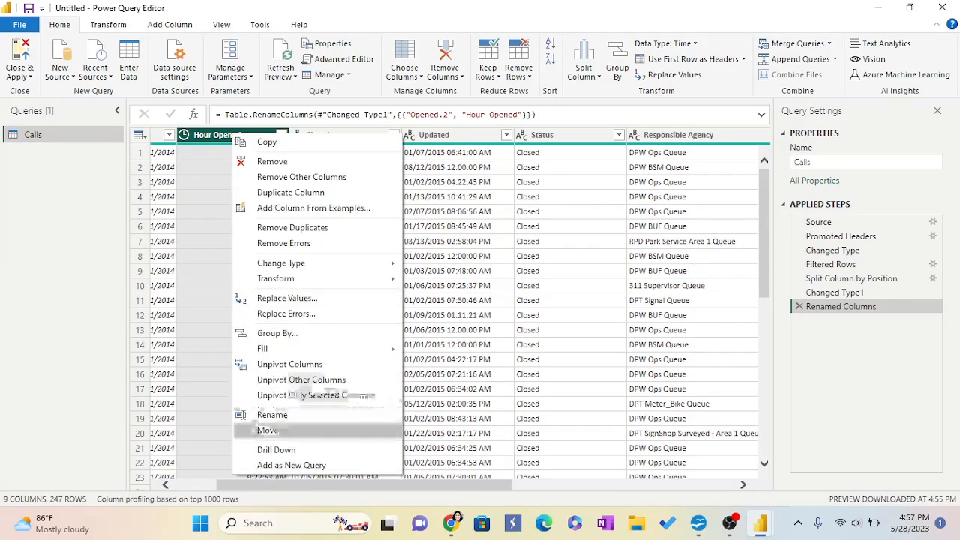
mouse_move(253, 433)
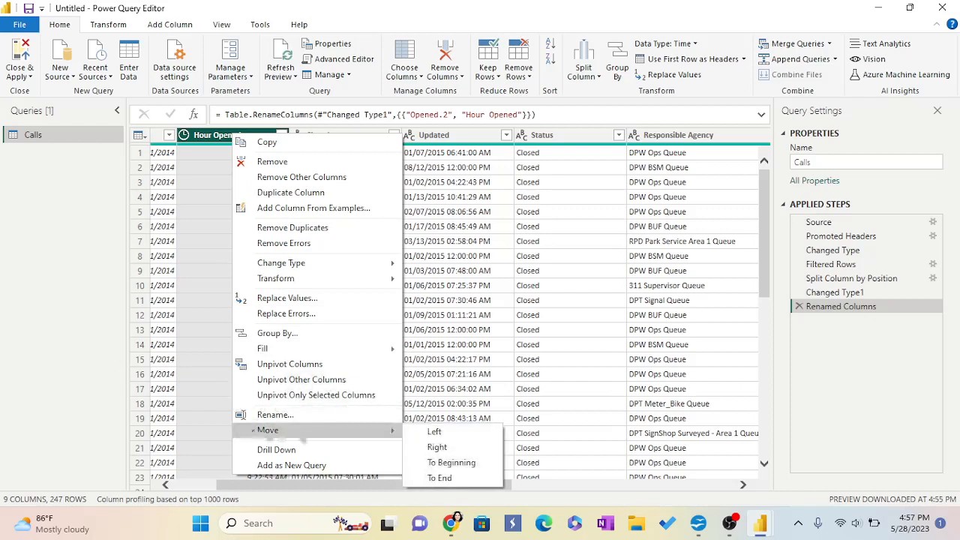
click(441, 479)
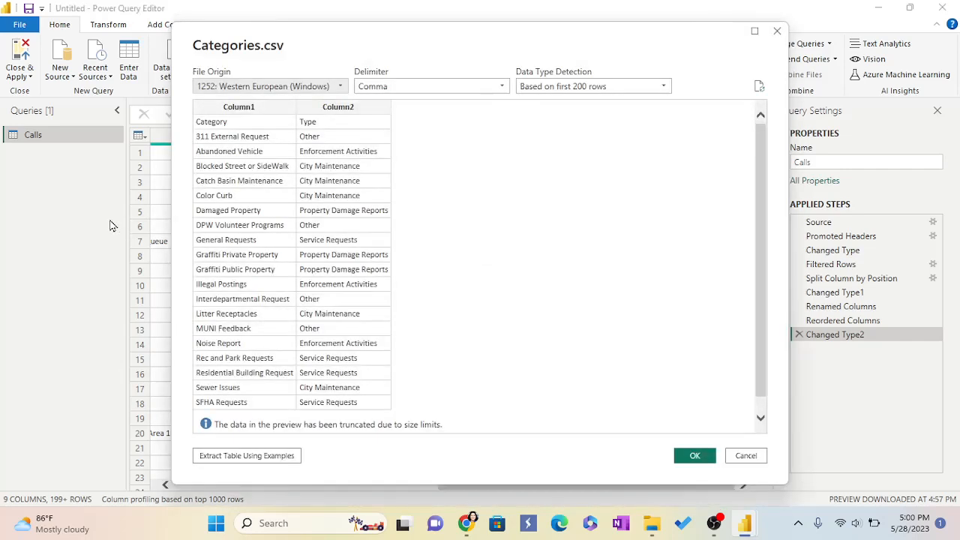
Import Categories.csv with its first row as headers, and apply the query changes to the data model.
click(702, 459)
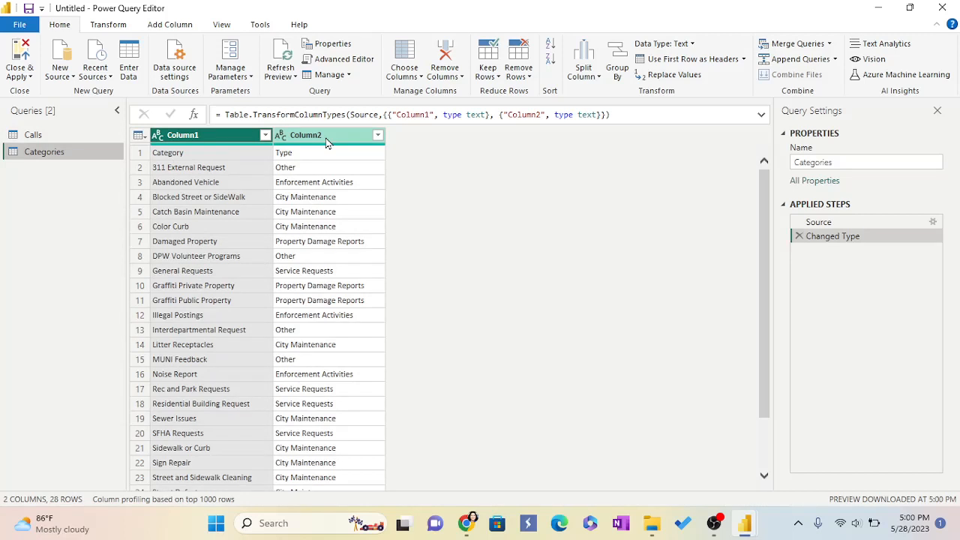
click(679, 63)
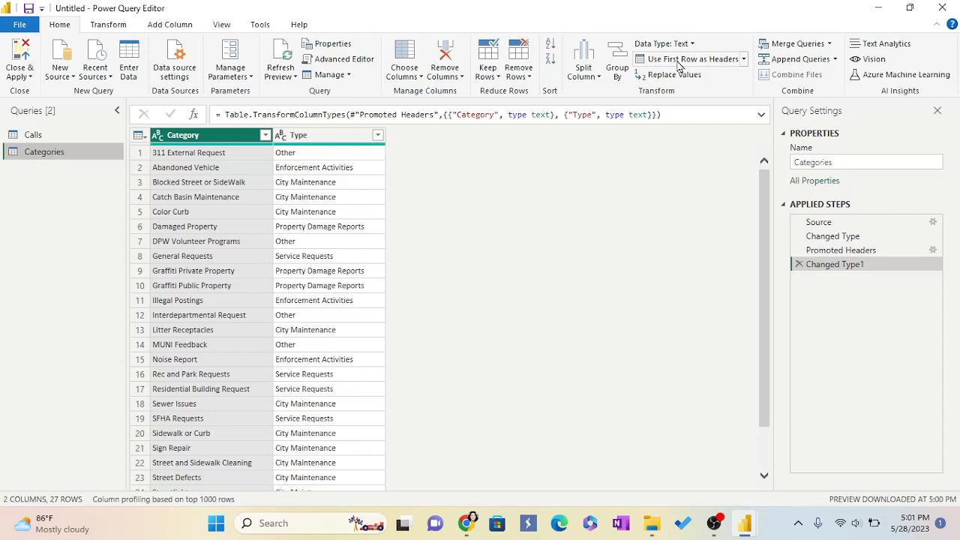
click(21, 143)
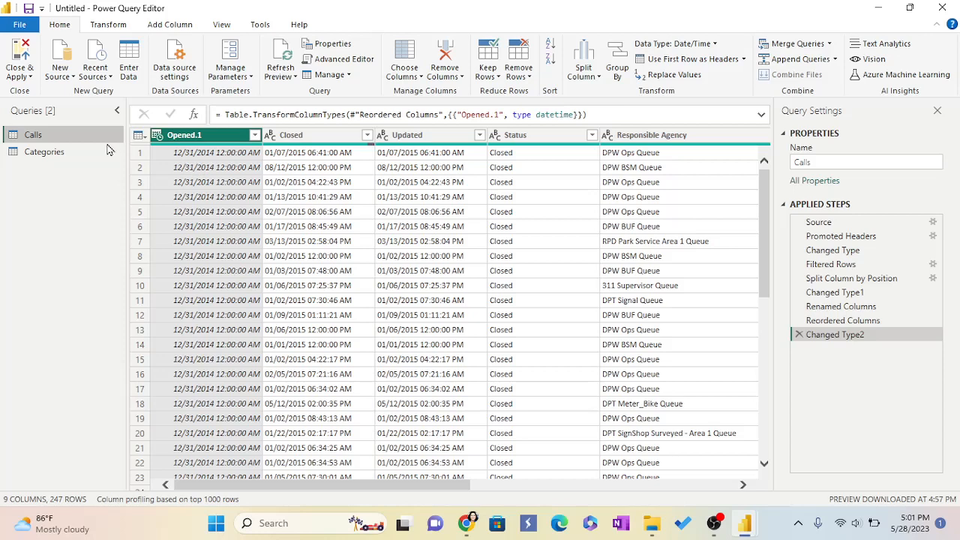
click(22, 64)
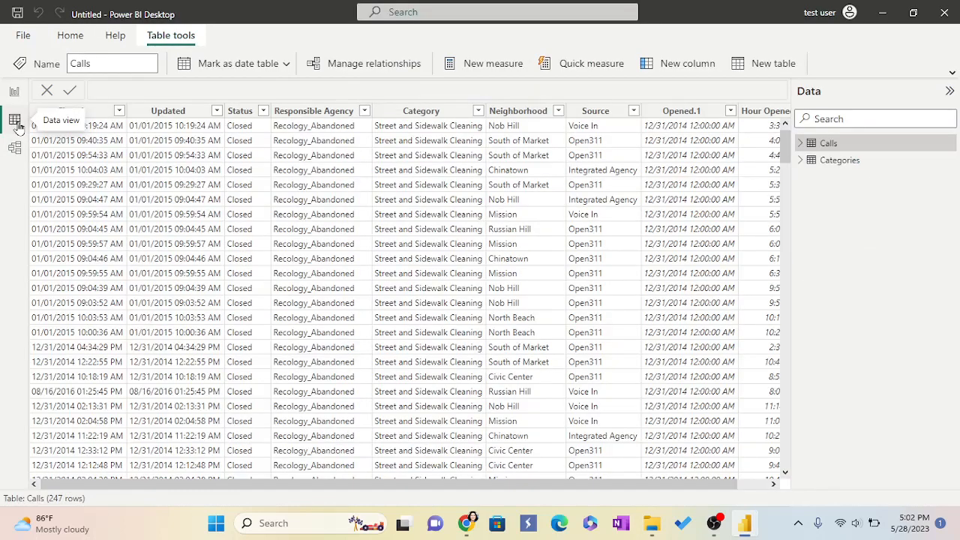
In Power Query, merge Calls with Categories as a new query, matching both Category columns with a left outer join.
click(66, 40)
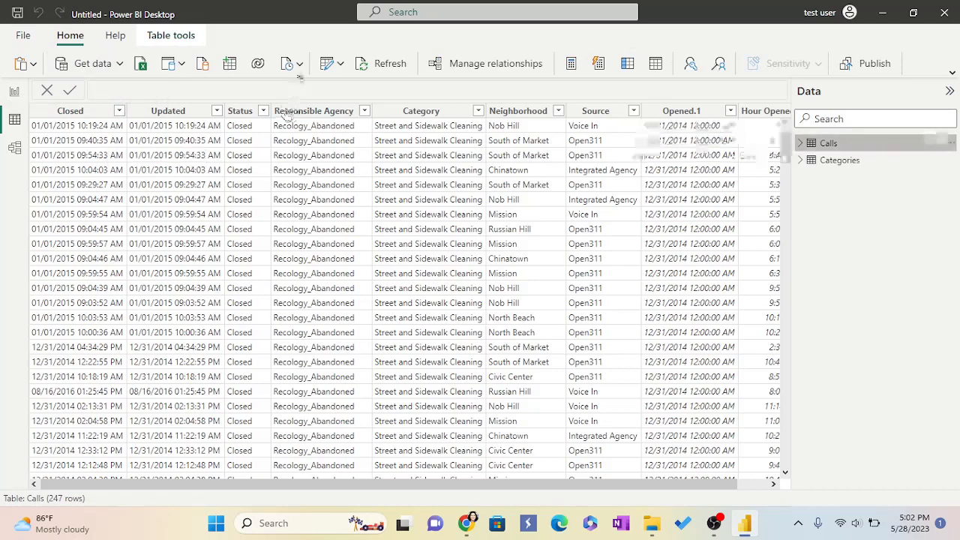
click(343, 67)
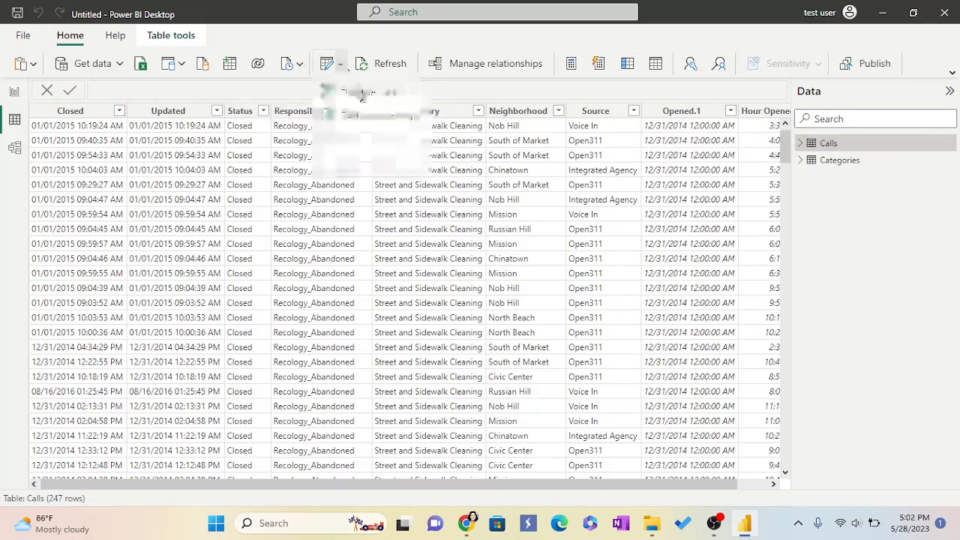
click(361, 97)
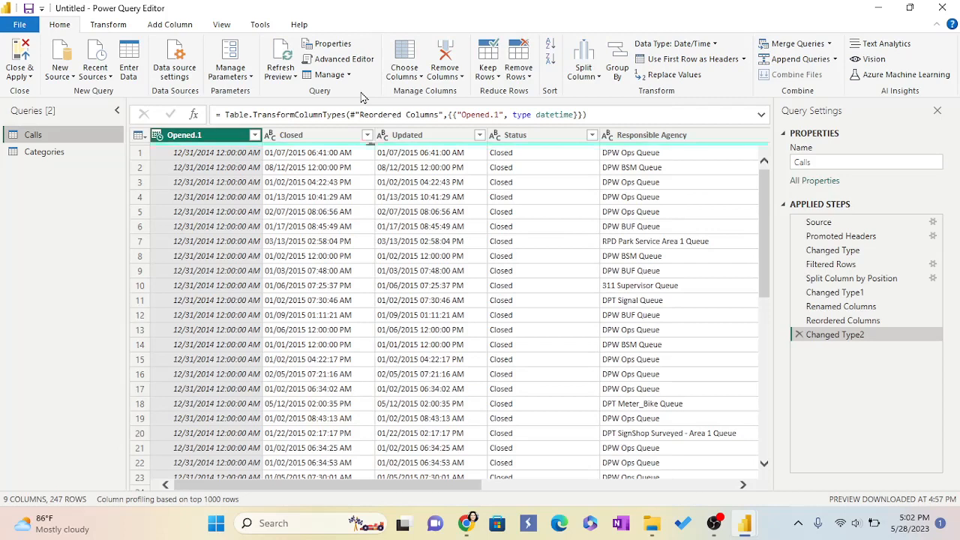
click(830, 45)
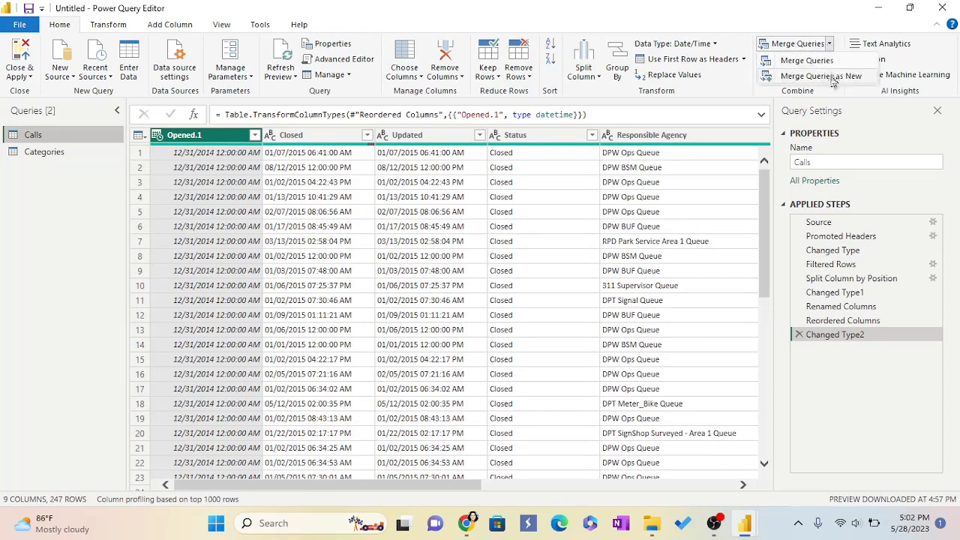
click(831, 76)
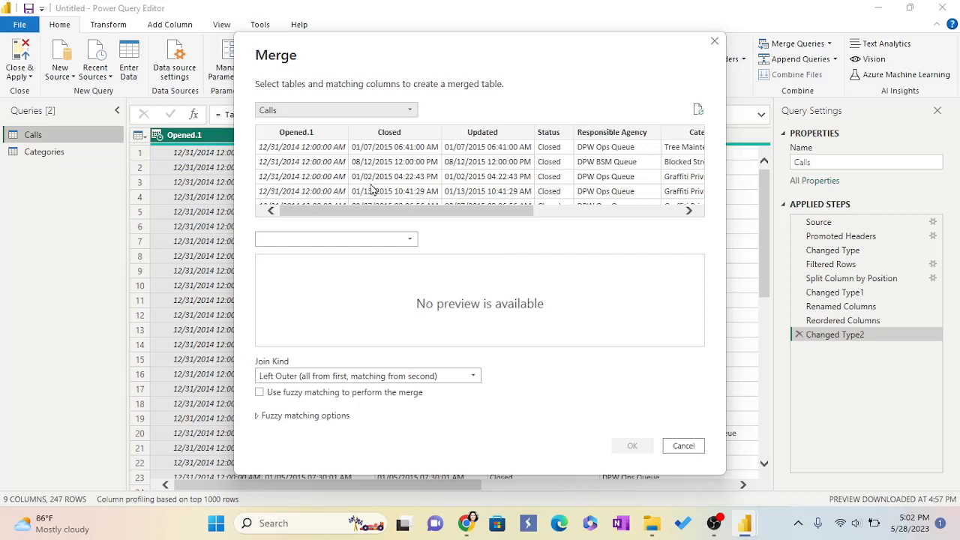
click(411, 240)
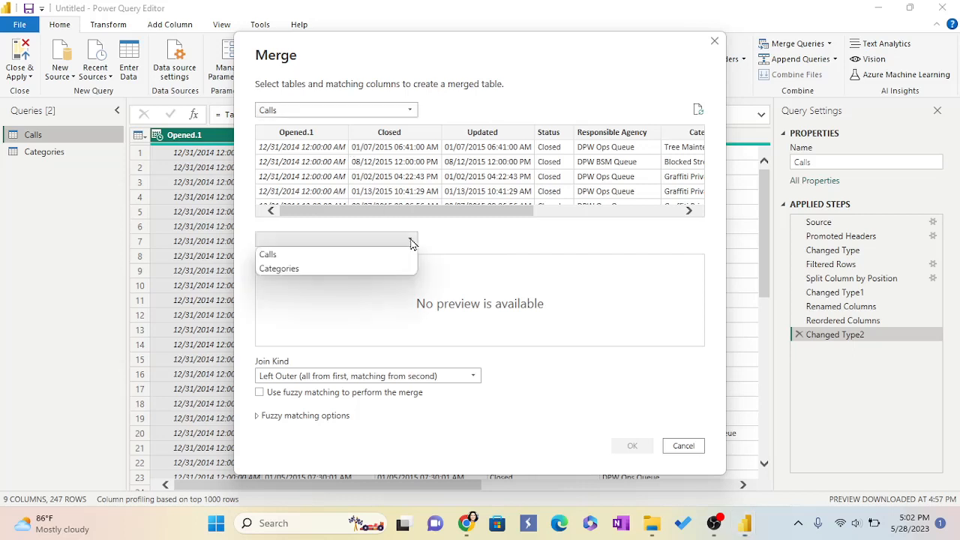
click(297, 272)
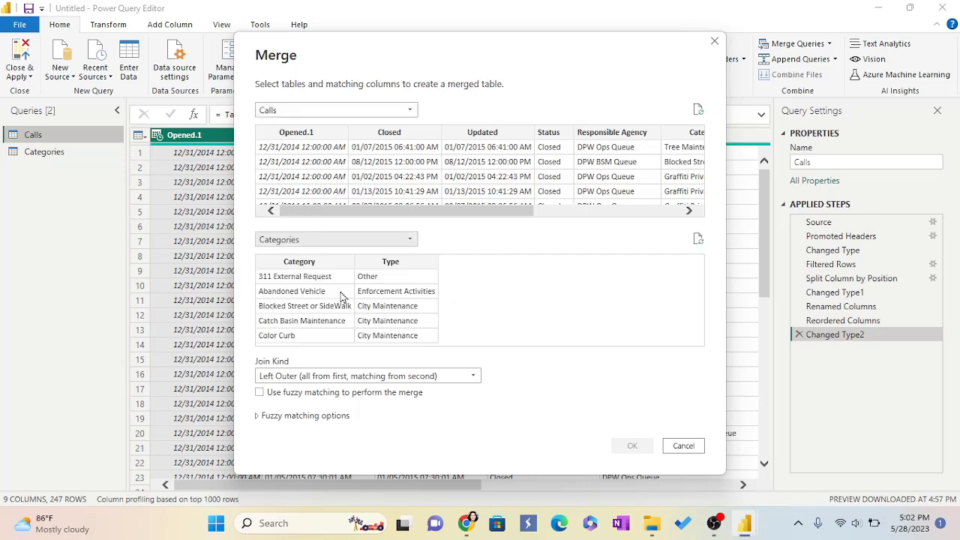
drag(516, 217, 598, 209)
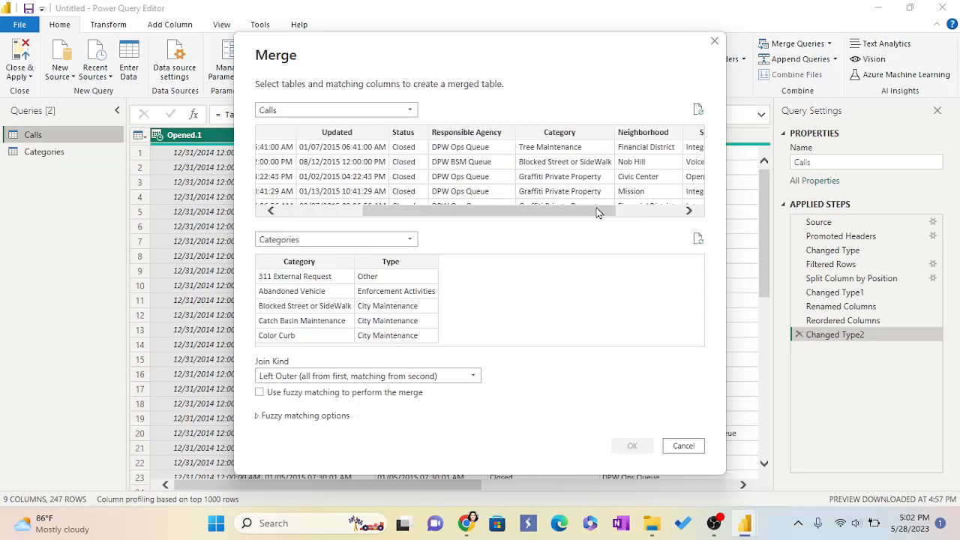
click(574, 134)
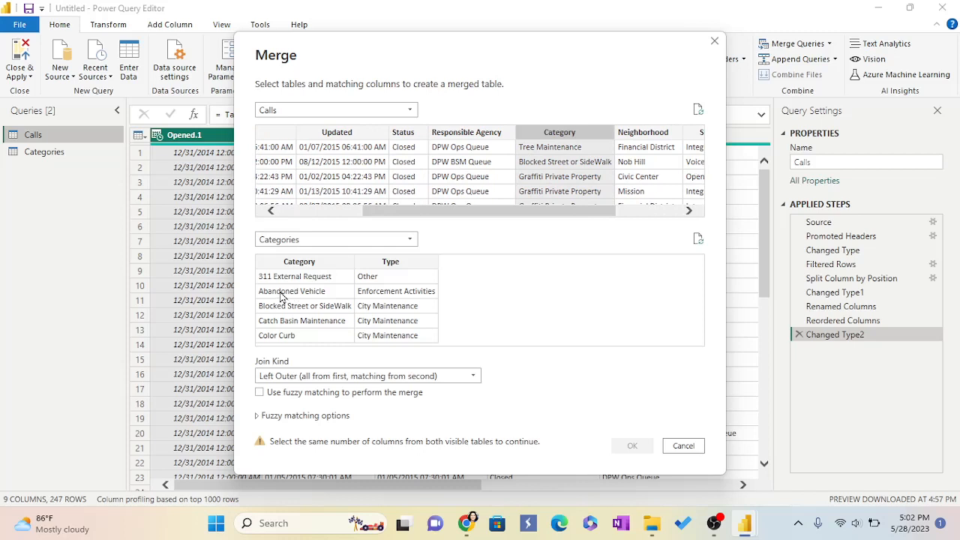
click(288, 264)
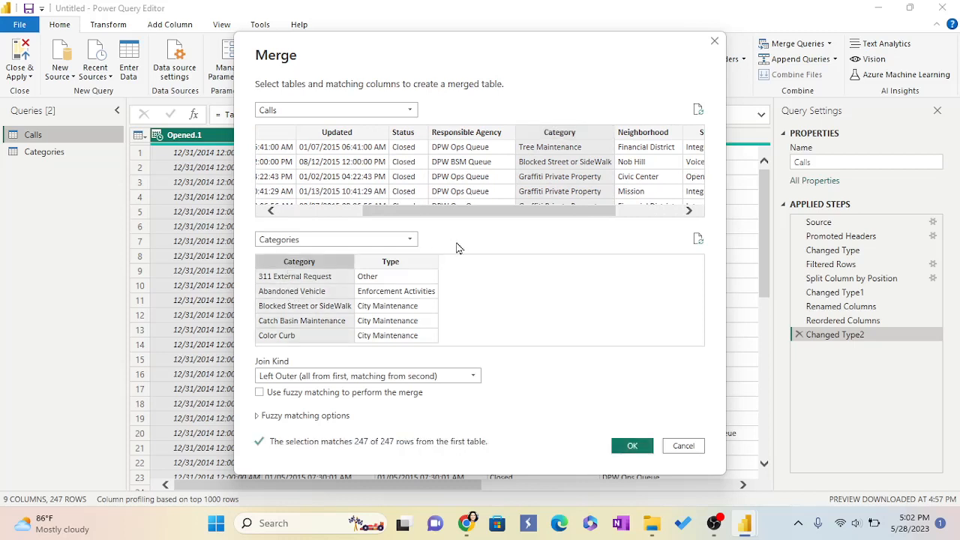
click(630, 450)
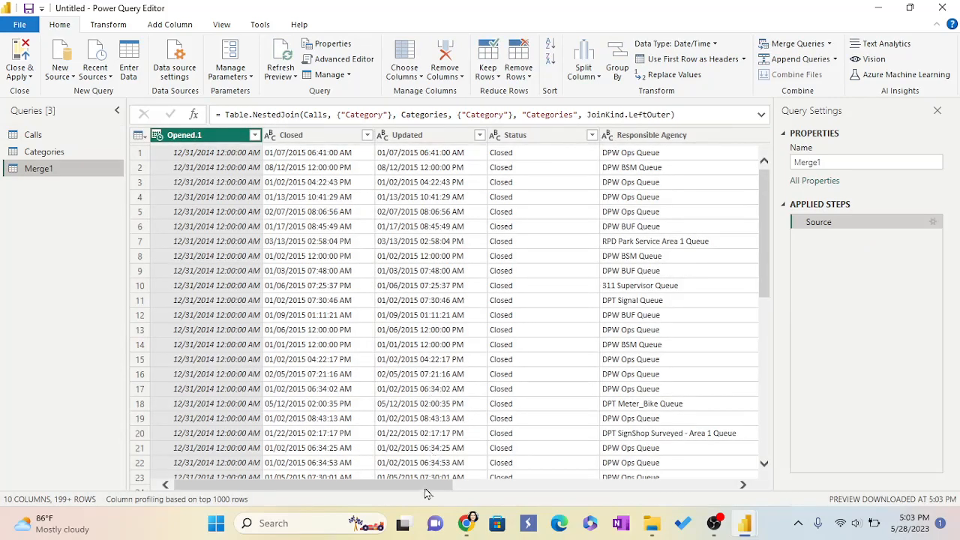
Expand the Categories column of the merged query to only the Type field, keeping the original column name as prefix.
drag(424, 492, 727, 494)
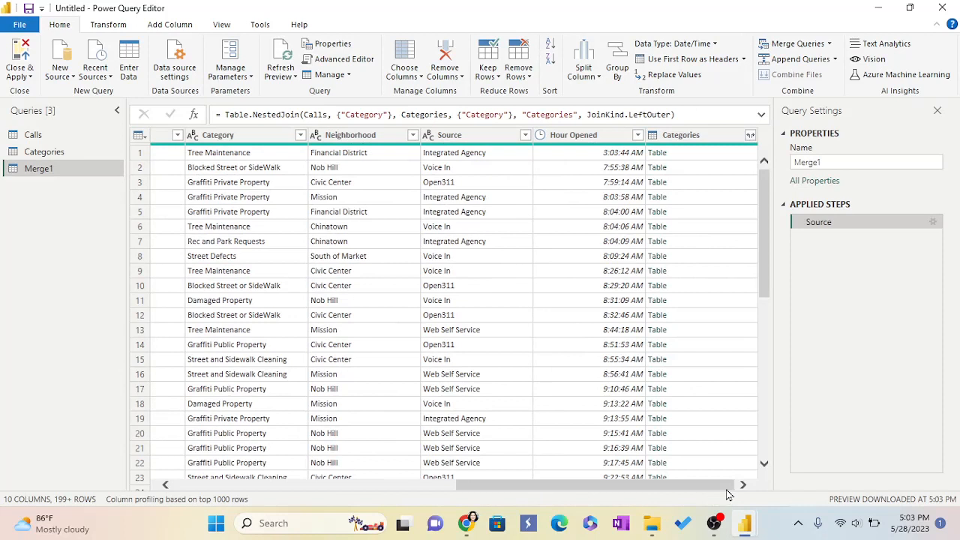
click(750, 136)
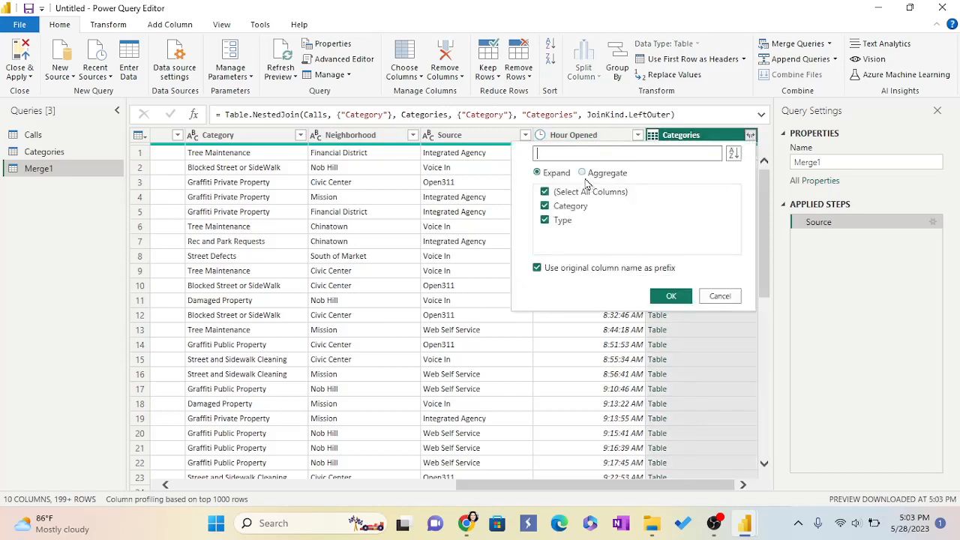
click(545, 193)
click(545, 223)
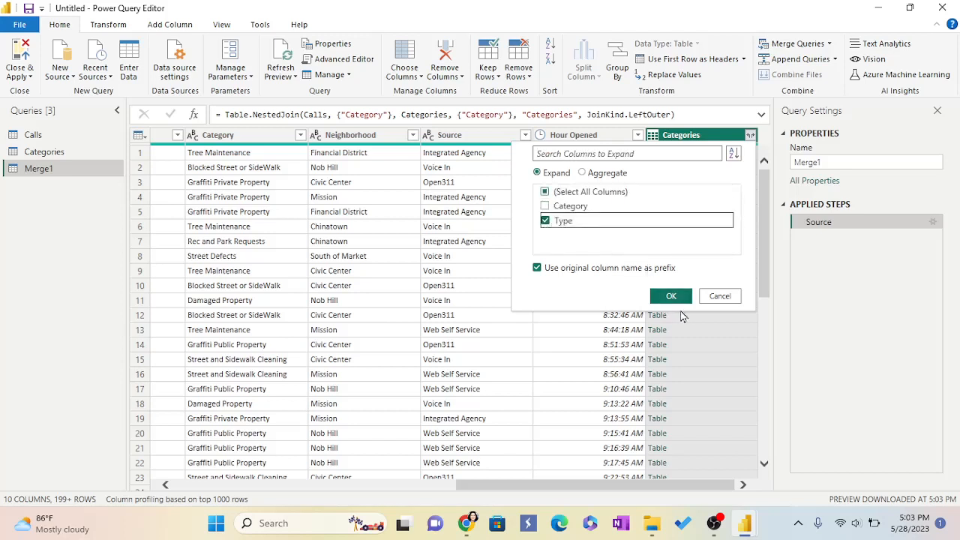
click(671, 295)
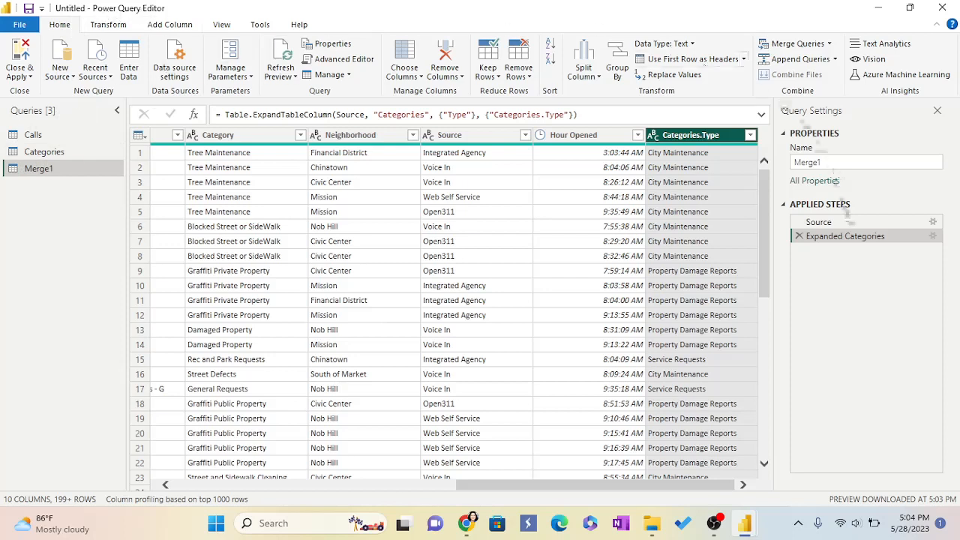
Disable loading of the Categories query, then close the editor and apply the changes.
right_click(39, 158)
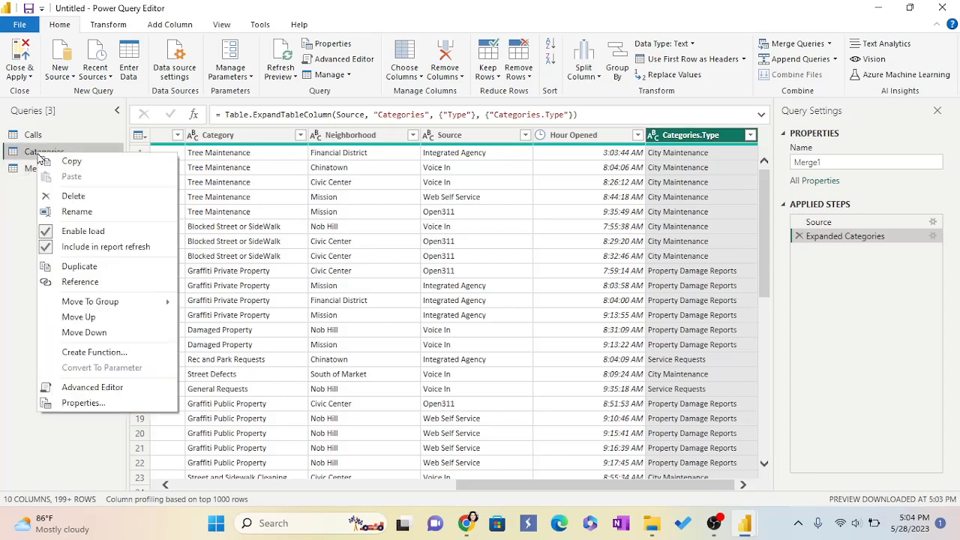
click(45, 234)
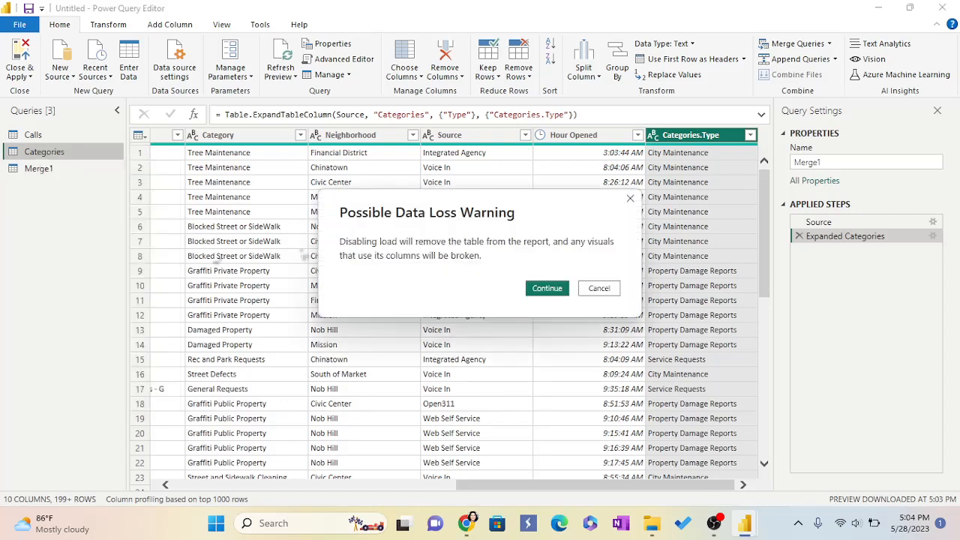
click(545, 288)
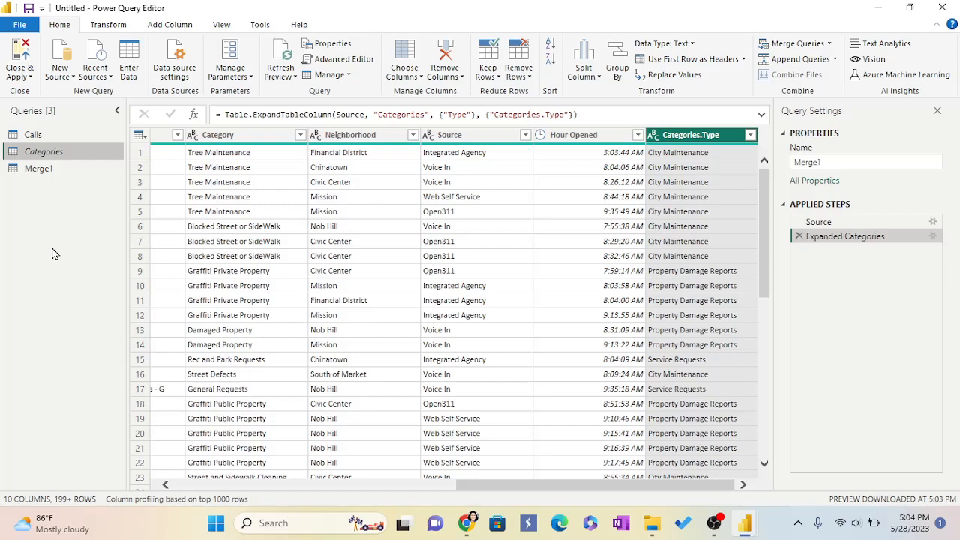
click(24, 57)
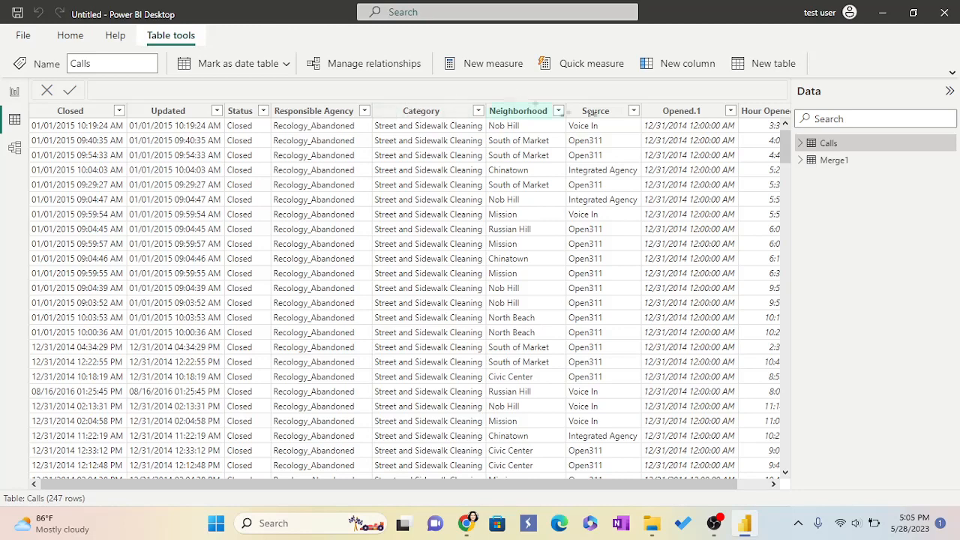
Create a calculated table with the formula Date = CALENDAR(DATE(2015,01,01), DATE(2016,09,31)).
click(759, 66)
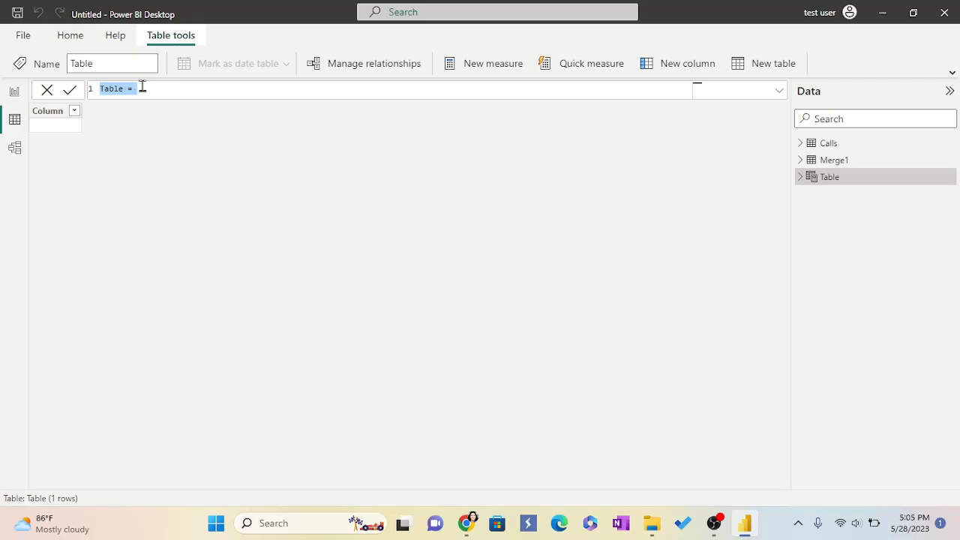
text(Date = )
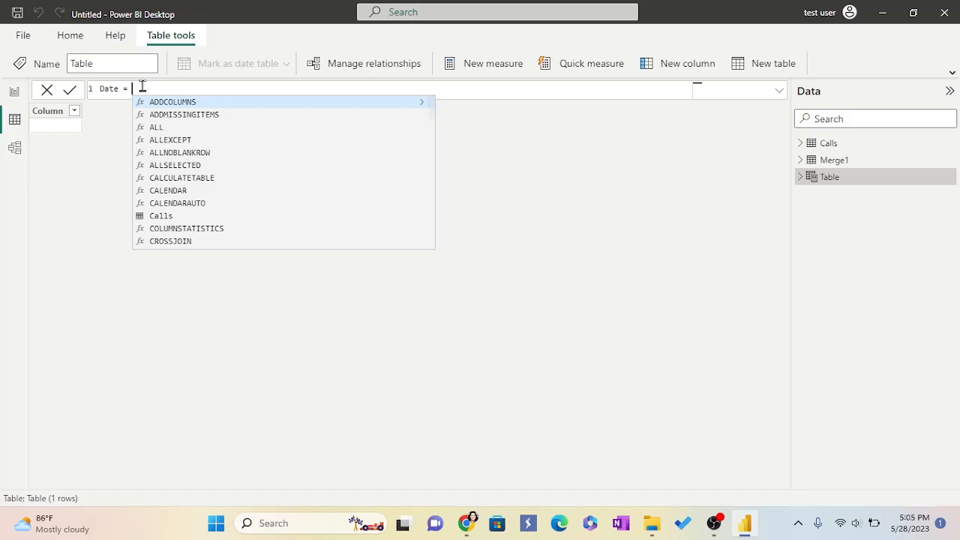
text(CA)
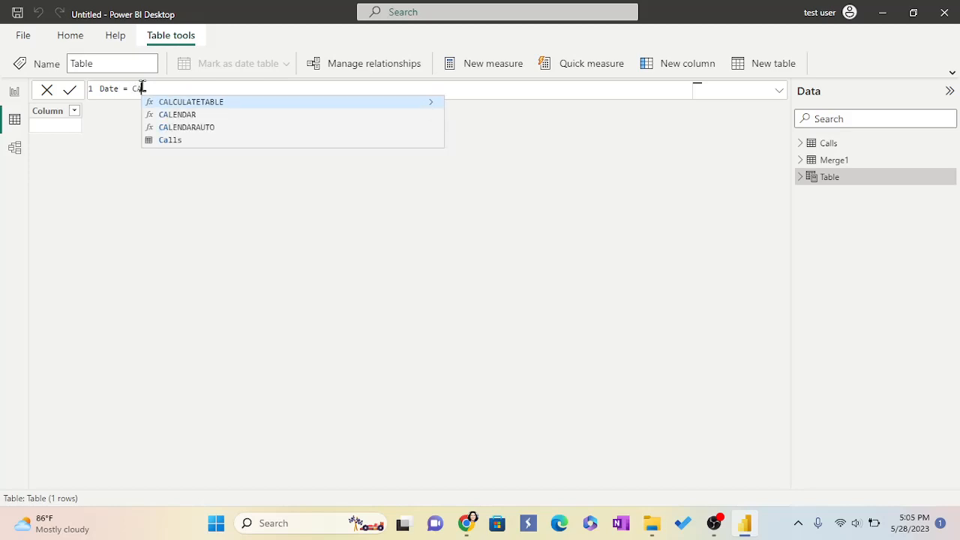
click(175, 116)
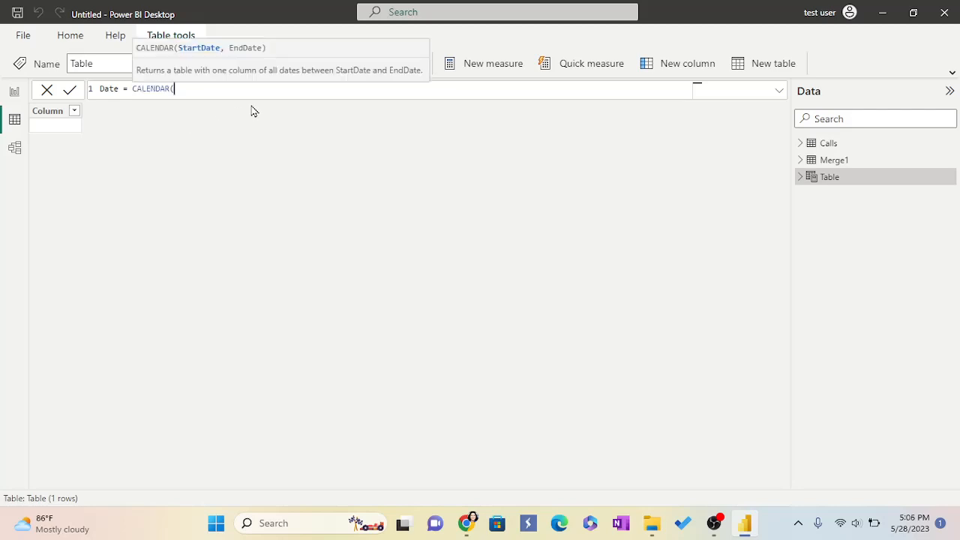
text(D)
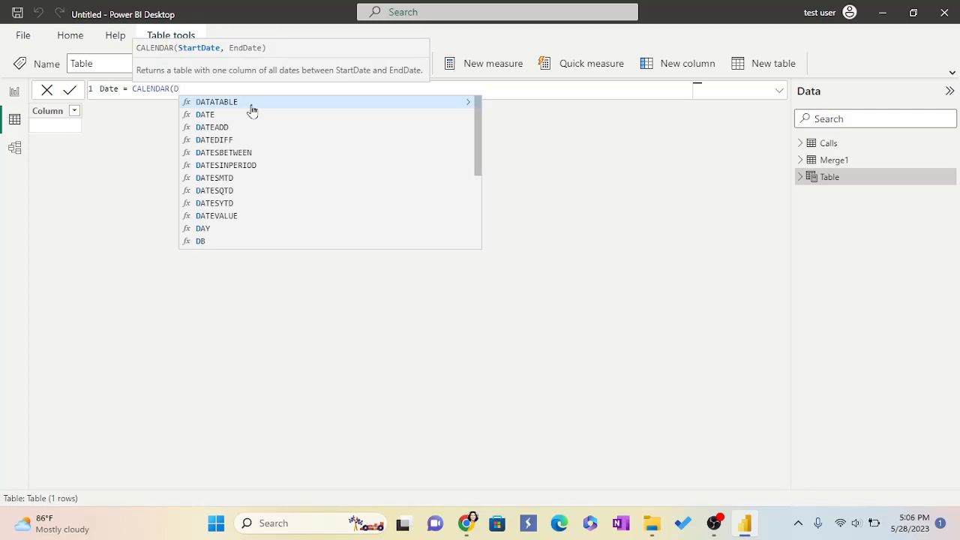
click(207, 116)
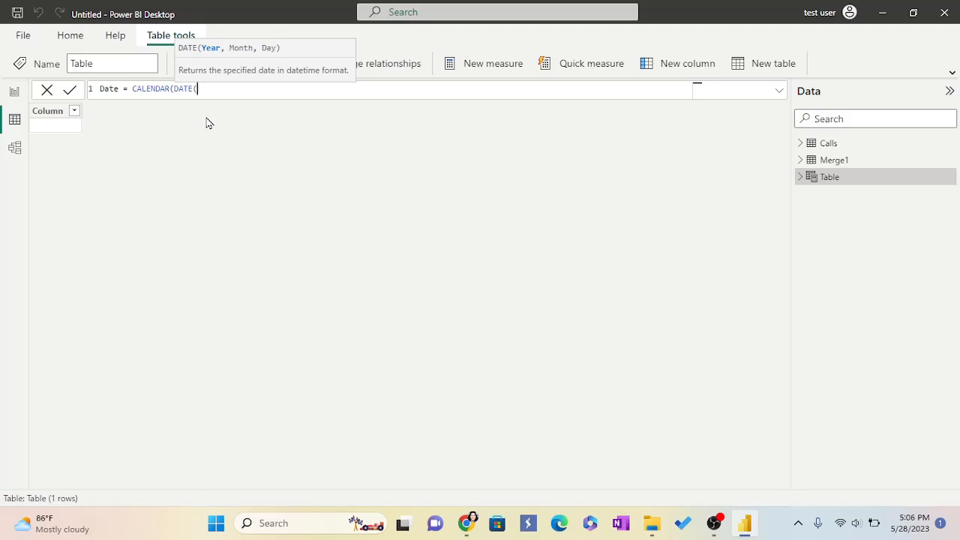
text(2015,01,01))
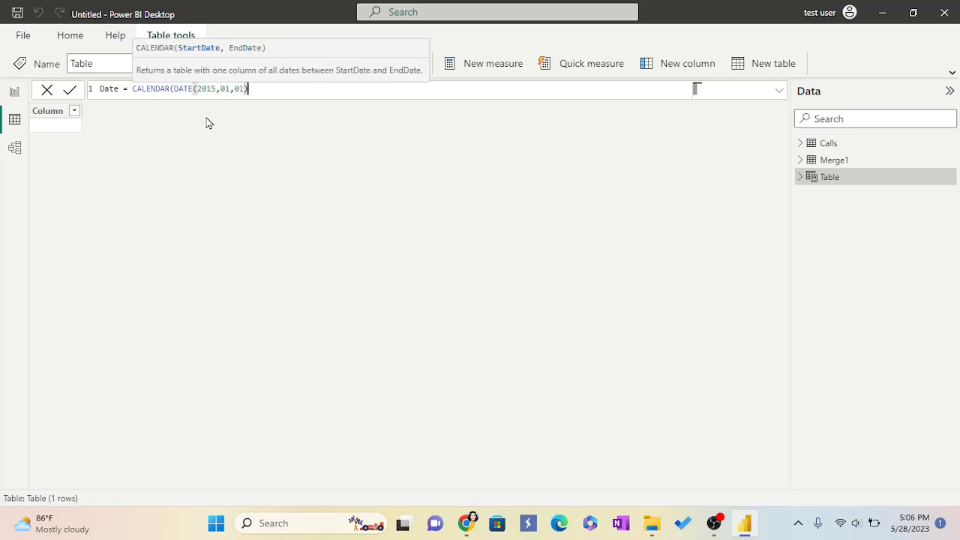
text(, D)
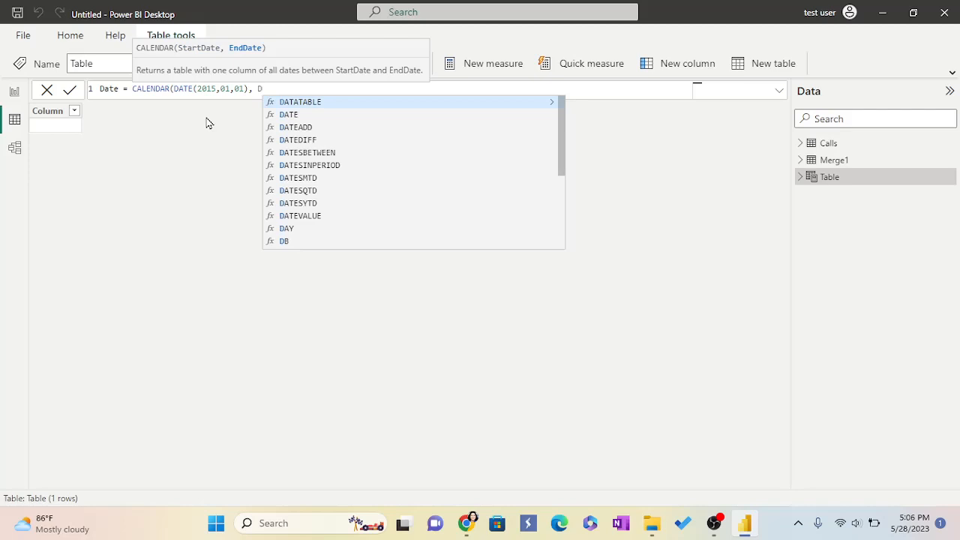
click(278, 116)
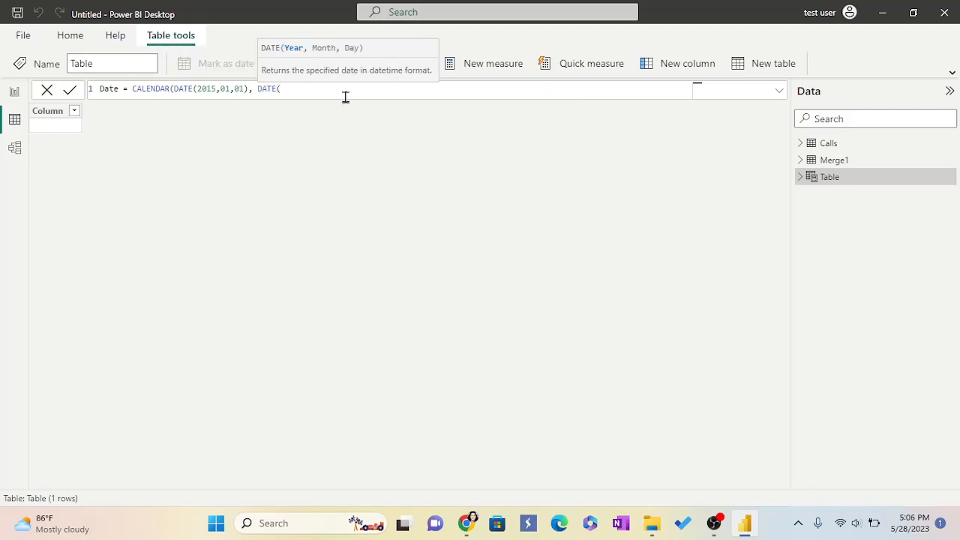
text(2016)
text(,05)
text(,31)
text())
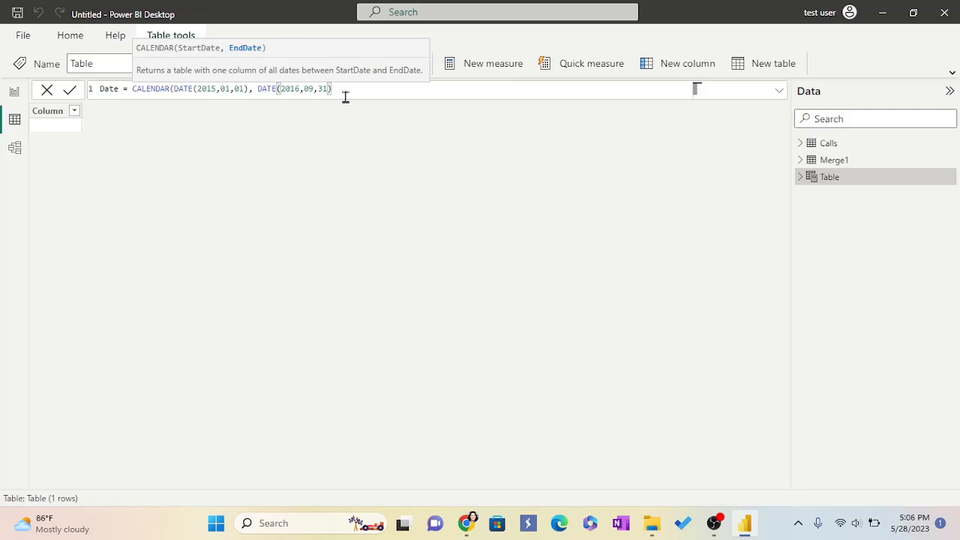
text())
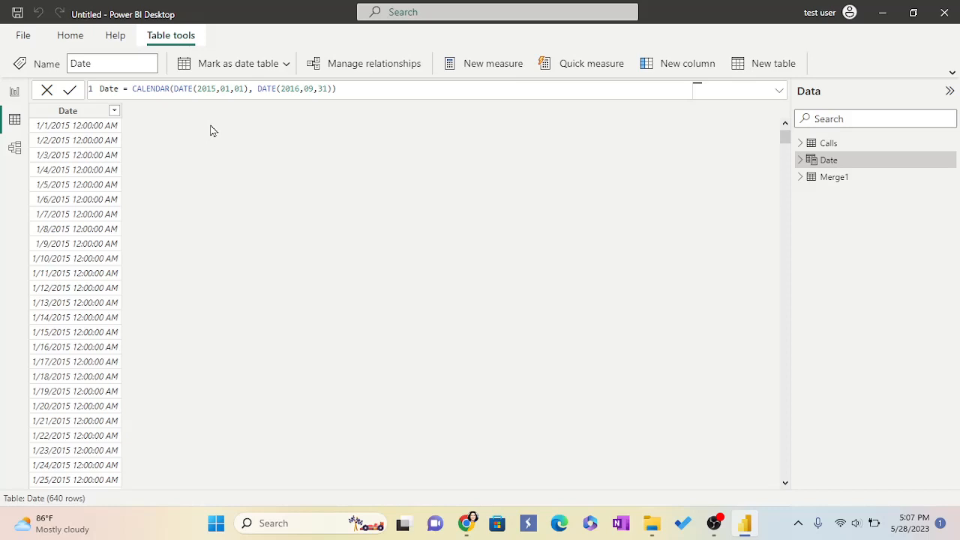
Set the display format of the Date table's Date column to 14/03/2001 (dd/mm/yyyy).
click(76, 113)
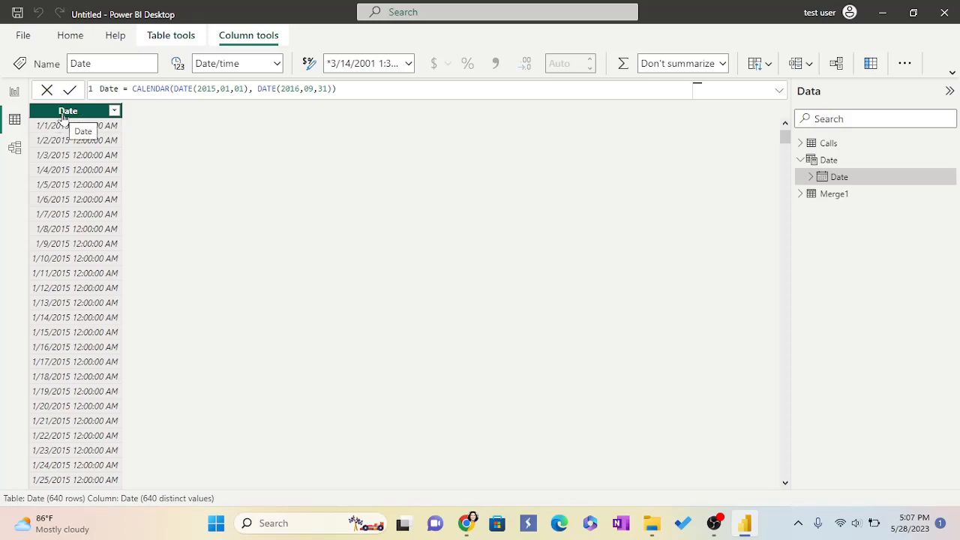
click(409, 65)
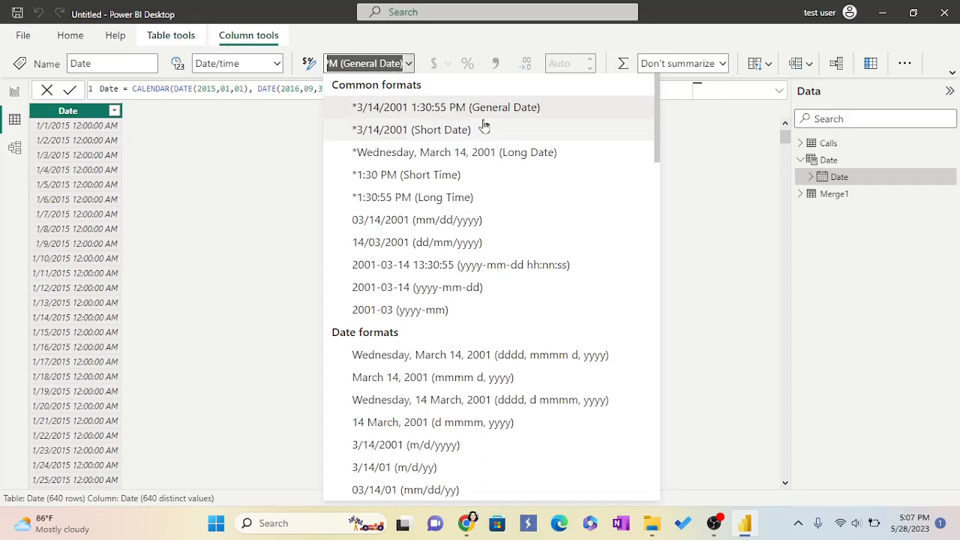
click(468, 244)
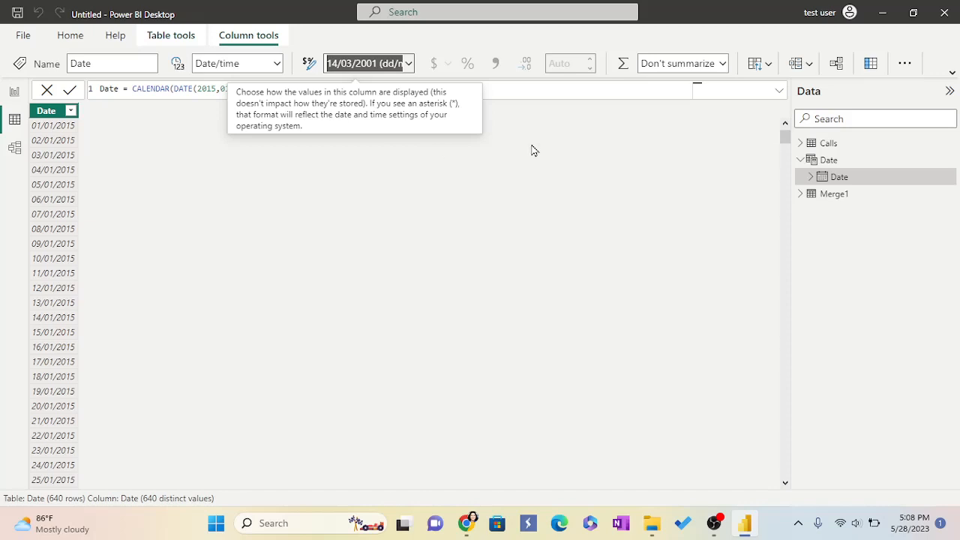
Add a calculated column to the Date table with the formula Year = [Date].[Year].
right_click(811, 180)
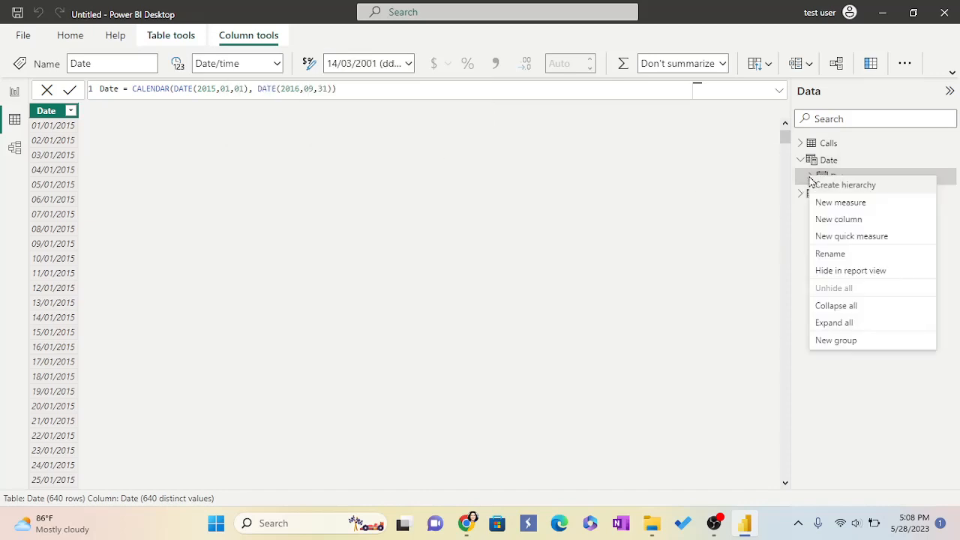
click(833, 219)
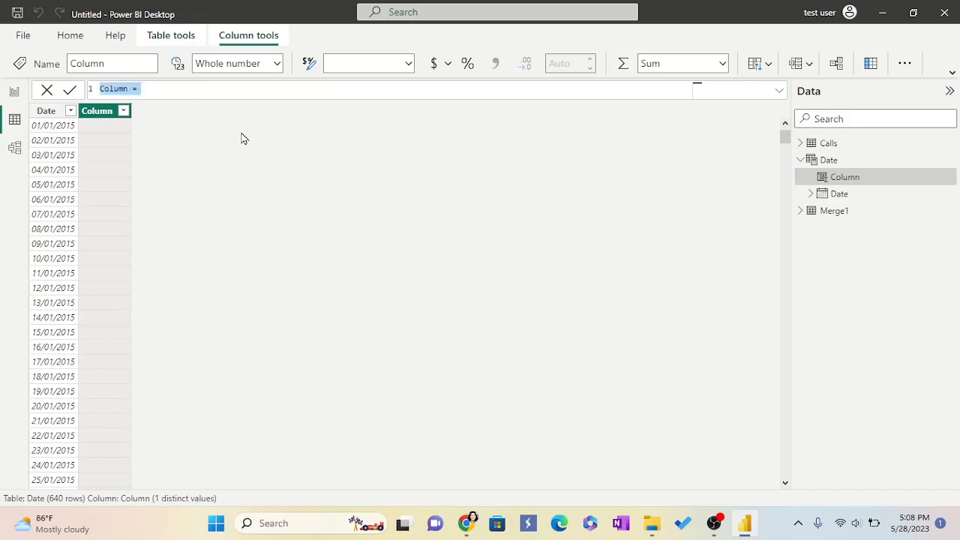
text(Year)
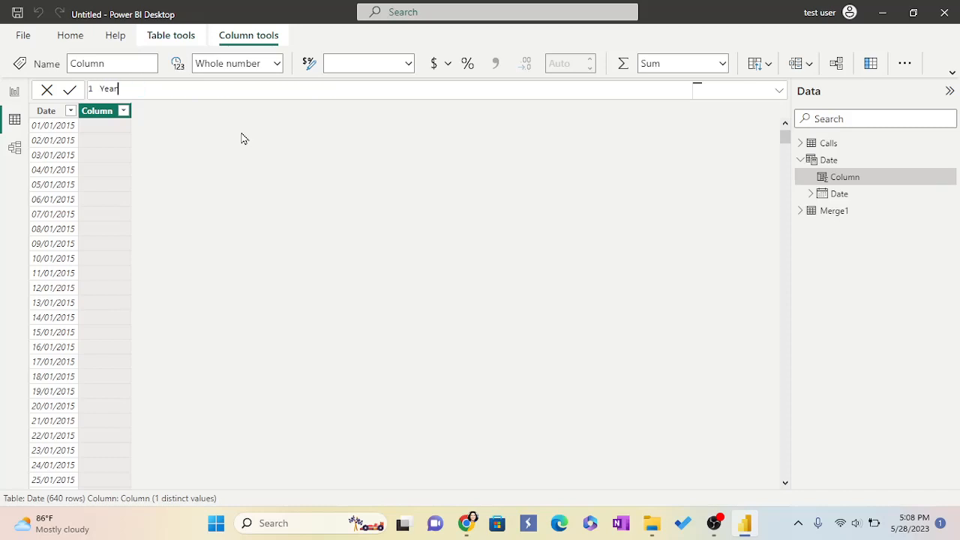
text( = [)
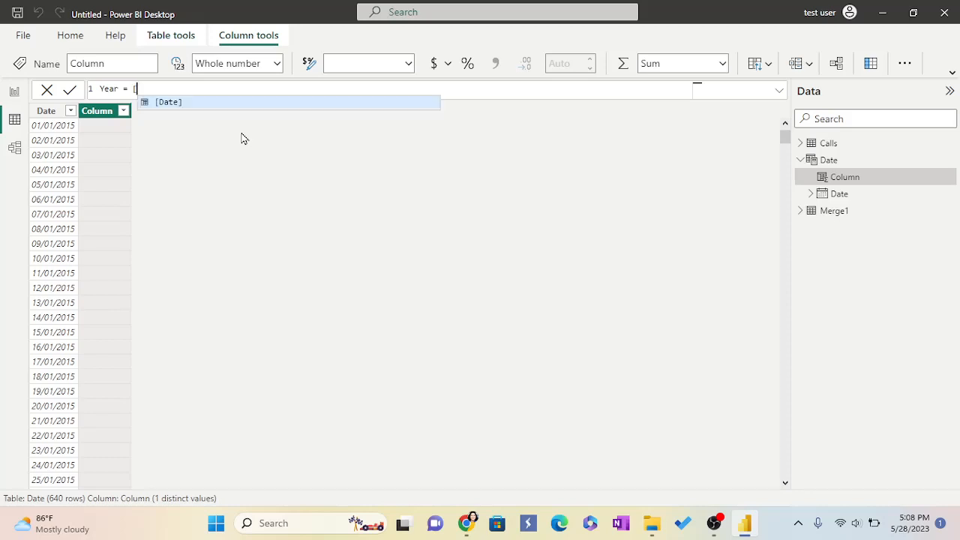
click(162, 105)
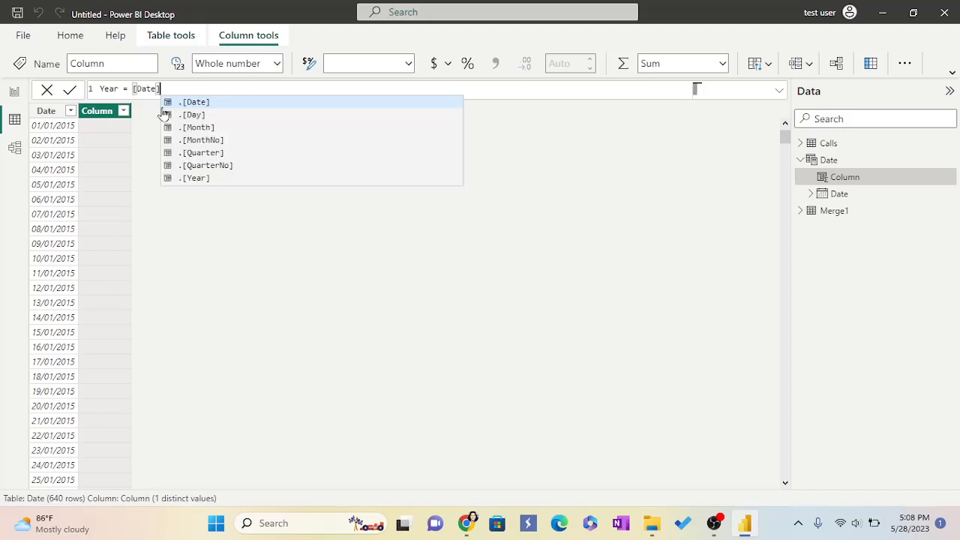
text(.)
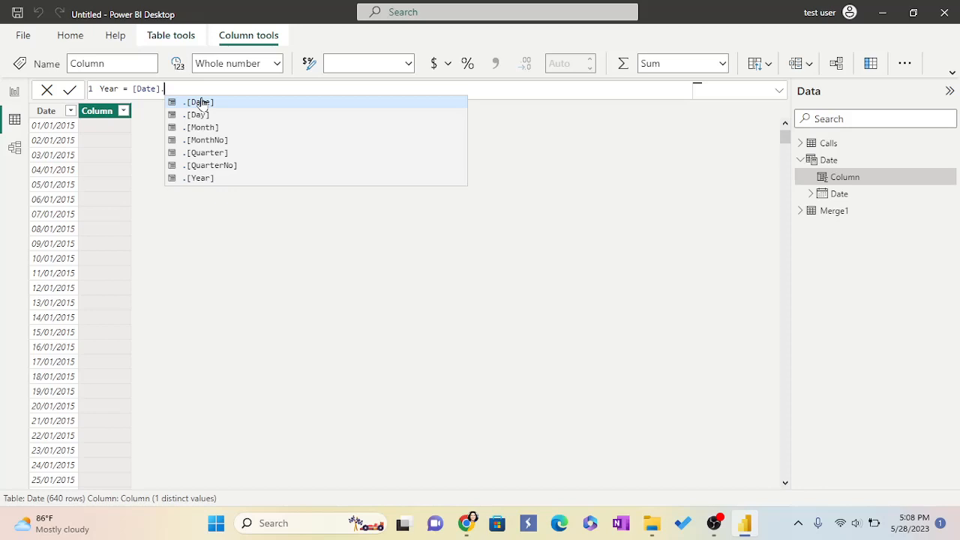
click(203, 179)
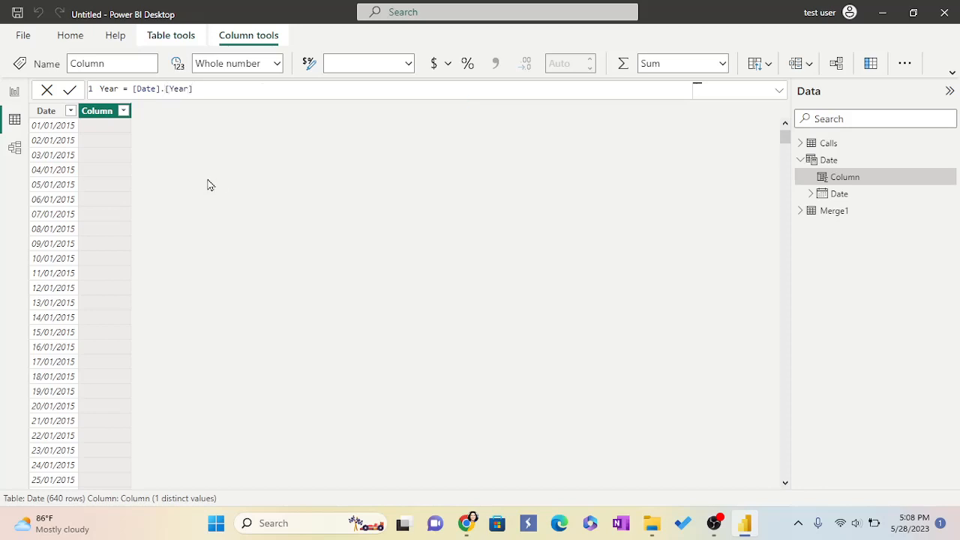
key(Return)
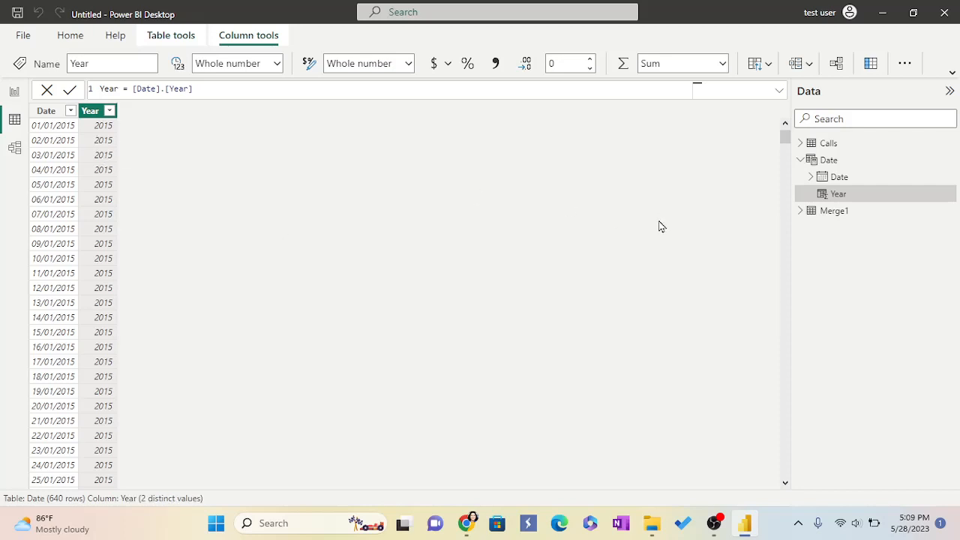
Add a calculated column to the Date table with the formula Month Number = [Date].[MonthNo].
right_click(811, 178)
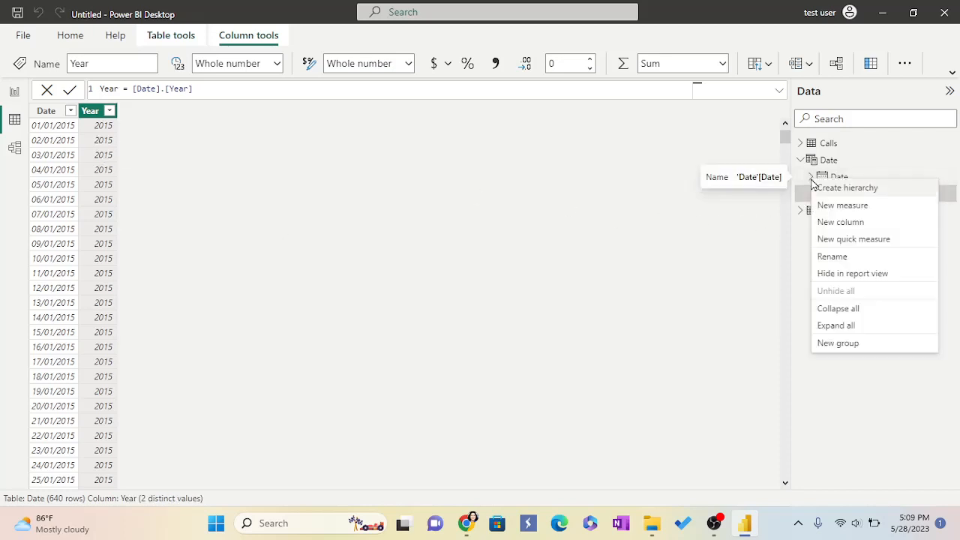
click(833, 222)
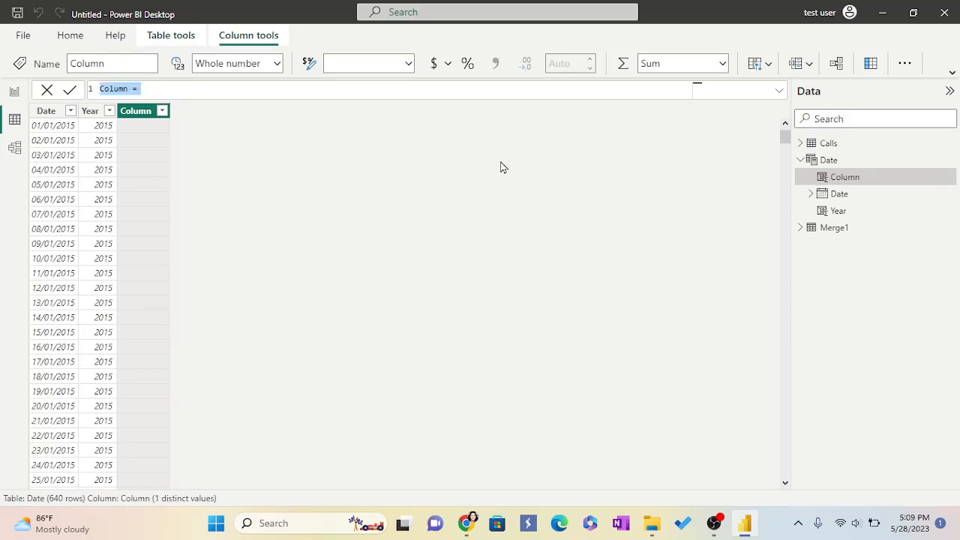
text(Month )
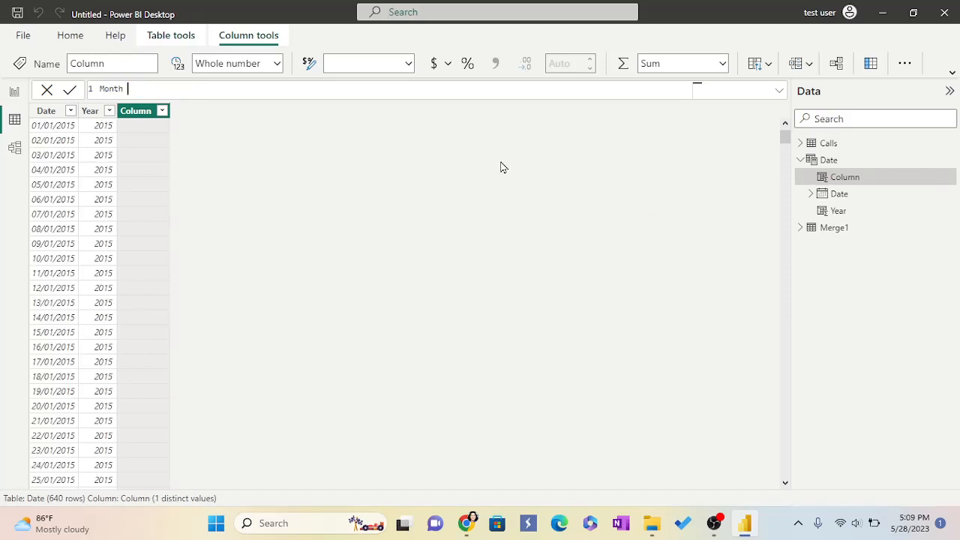
text(Number = [)
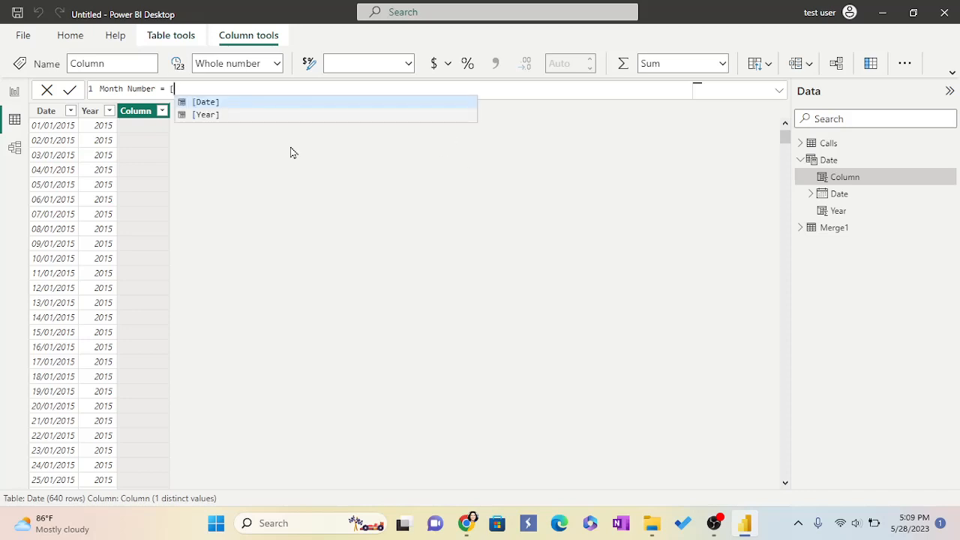
click(198, 105)
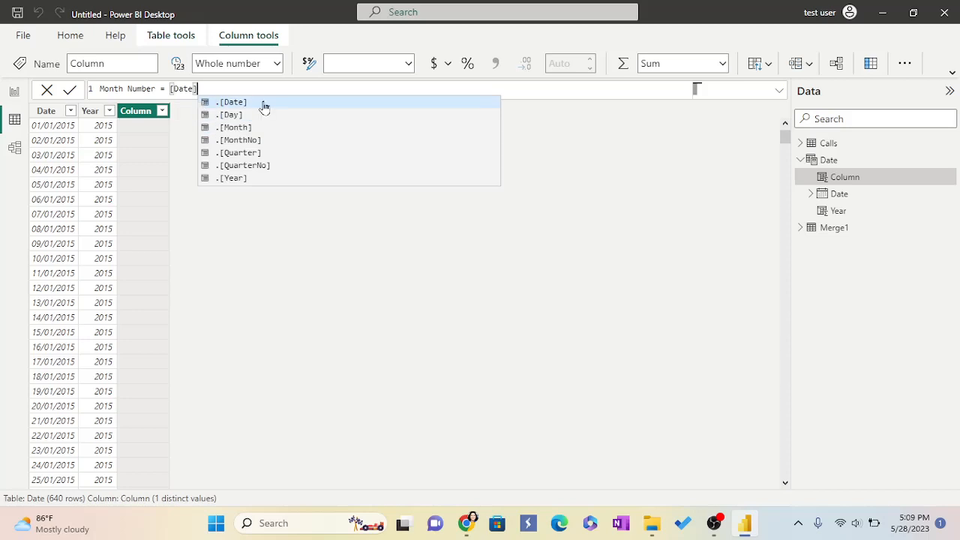
text(.)
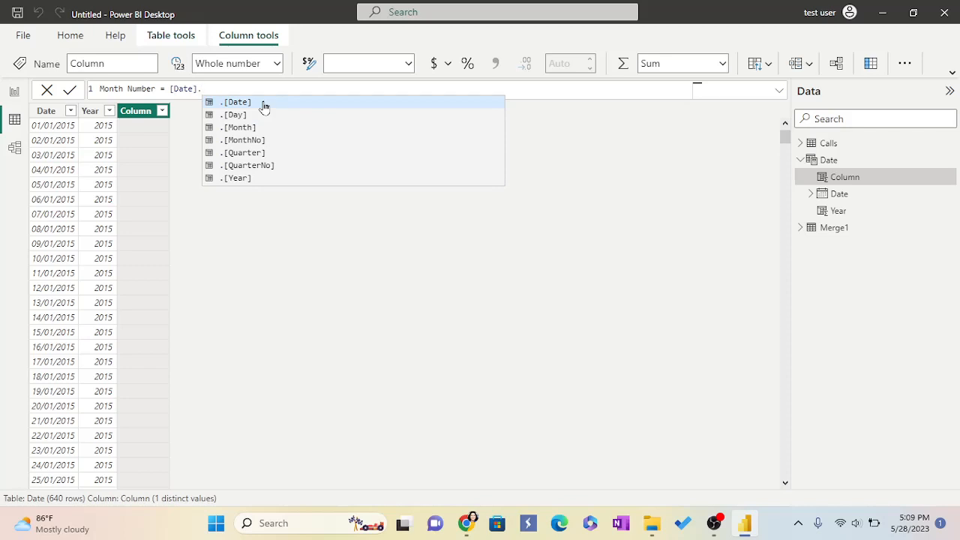
click(255, 139)
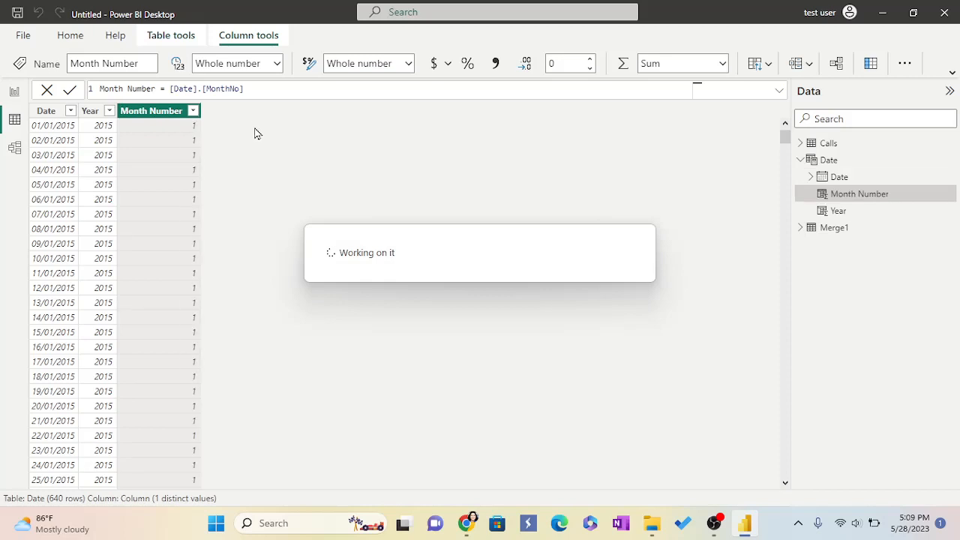
Add a calculated column to the Date table with the formula Month = [Date].[Month].
right_click(809, 180)
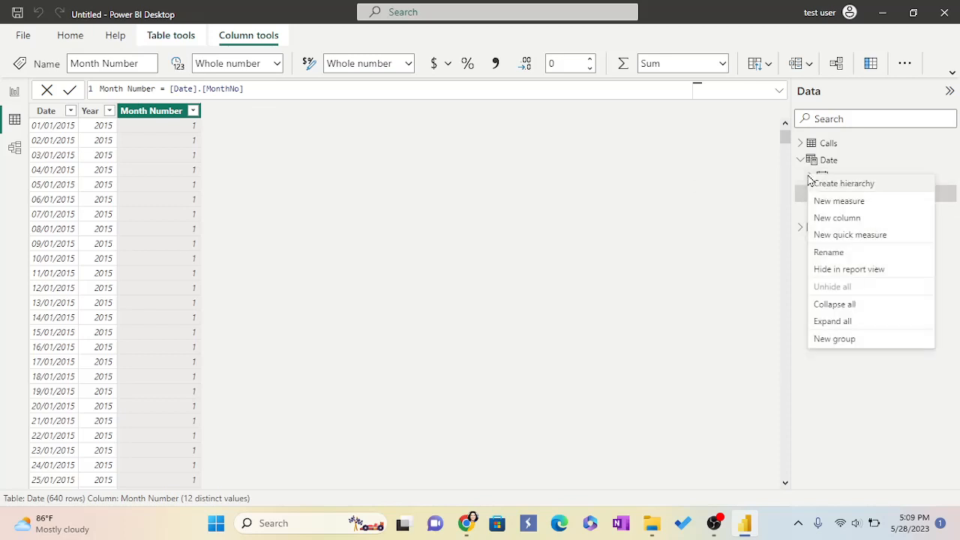
click(832, 226)
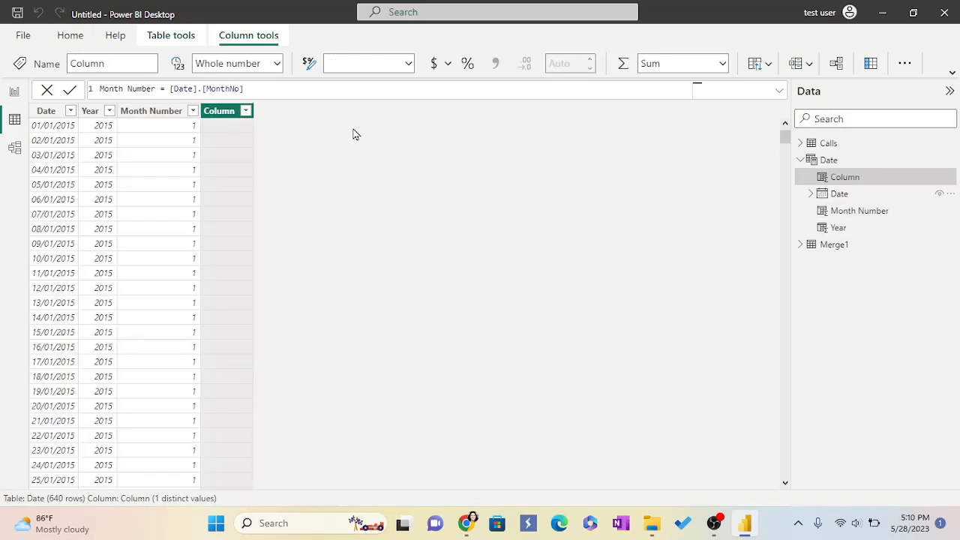
text(Month =[D)
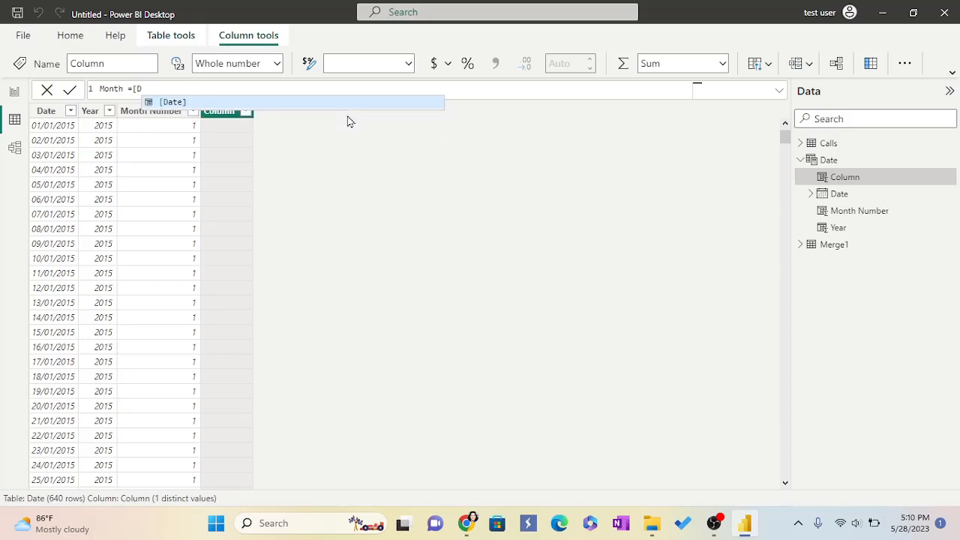
click(166, 103)
text(.)
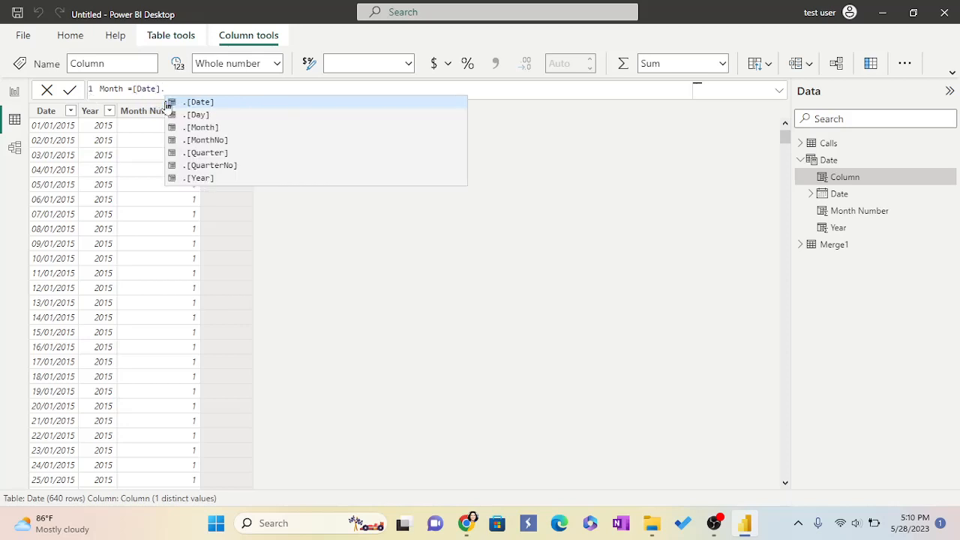
text([M)
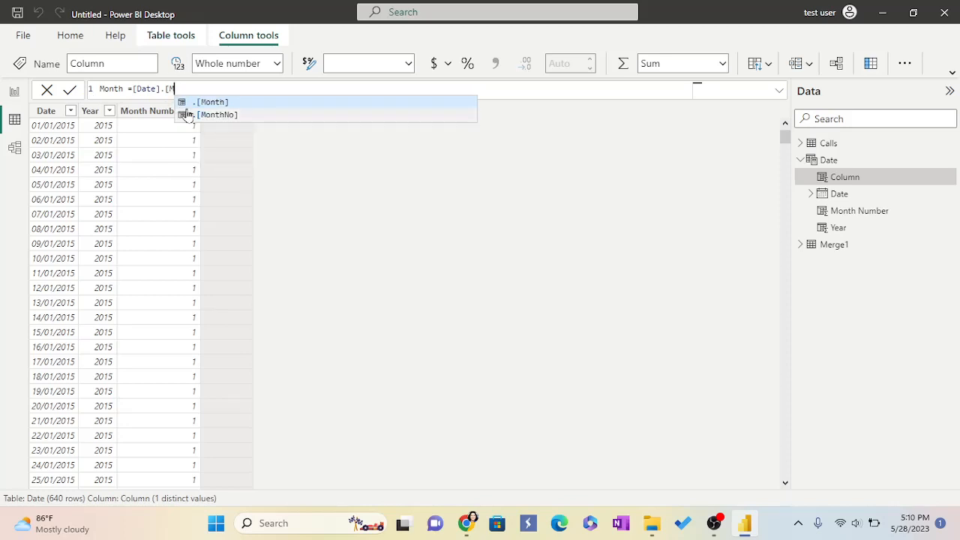
click(199, 103)
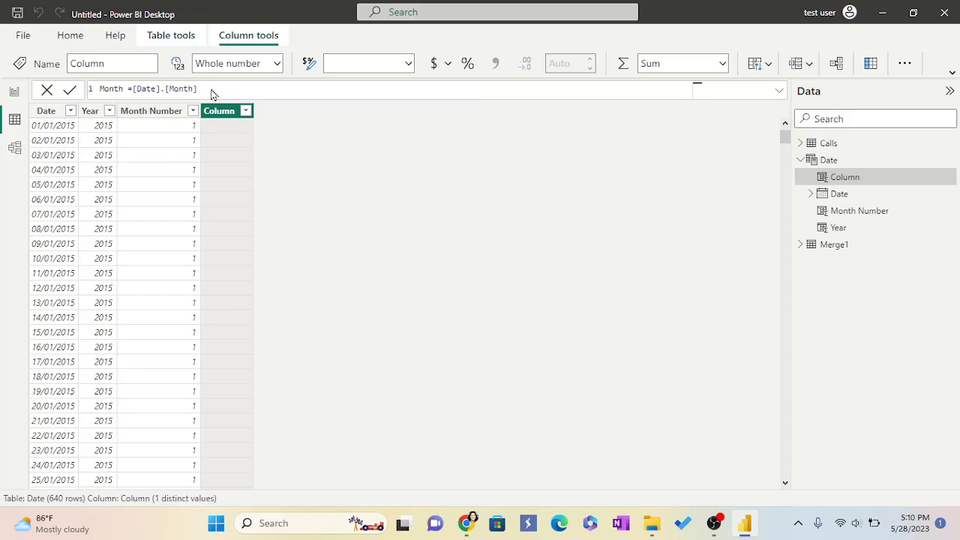
key(Return)
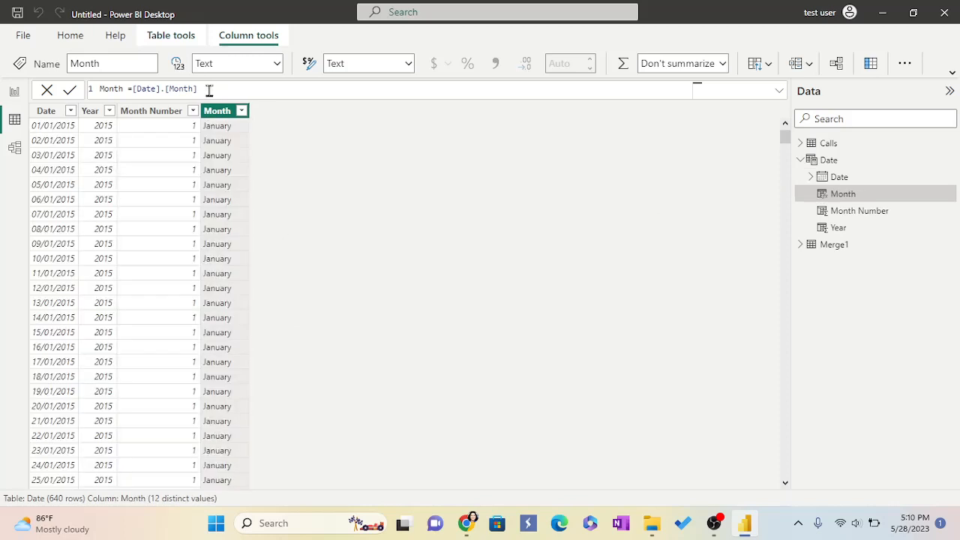
Add a calculated column to the Date table with the formula Day = FORMAT([Date], "ddd").
right_click(809, 180)
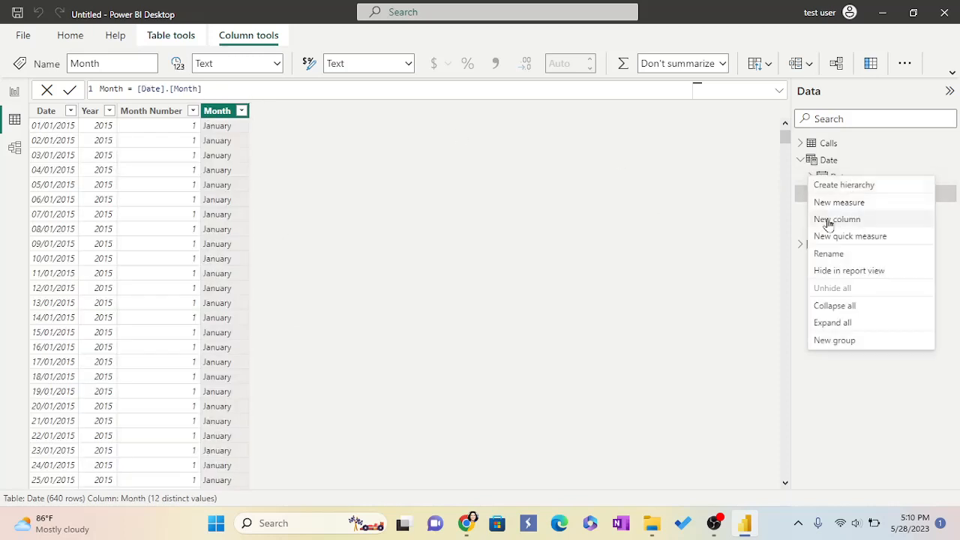
key(Escape)
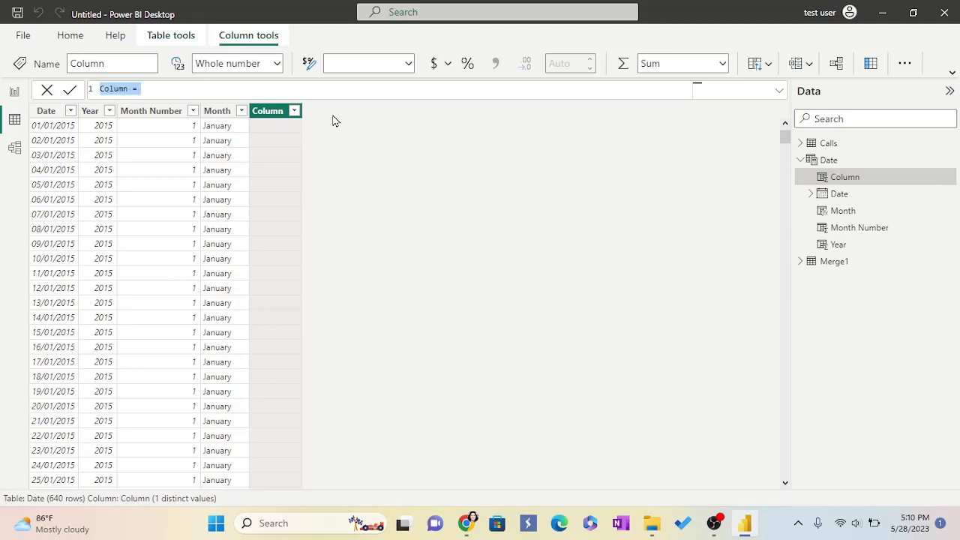
text(D)
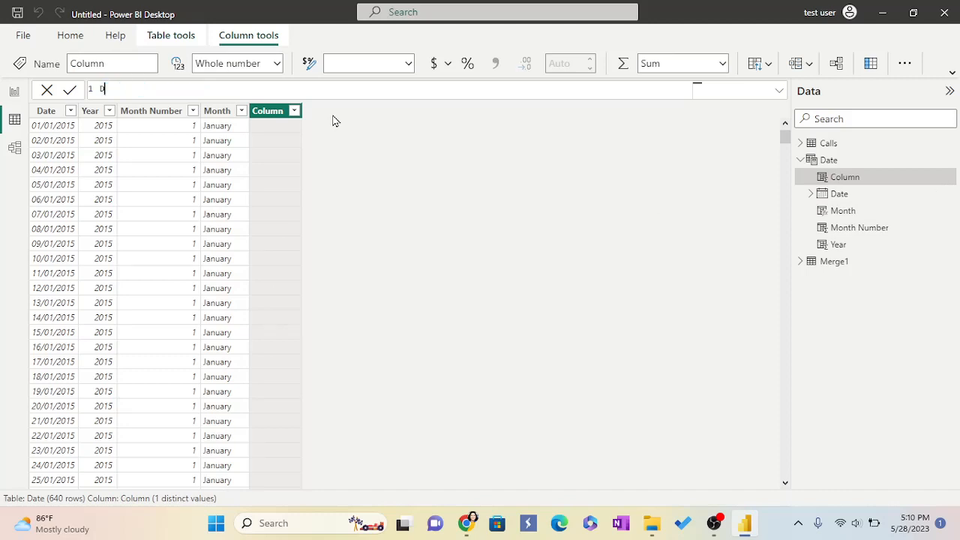
text(ay = F)
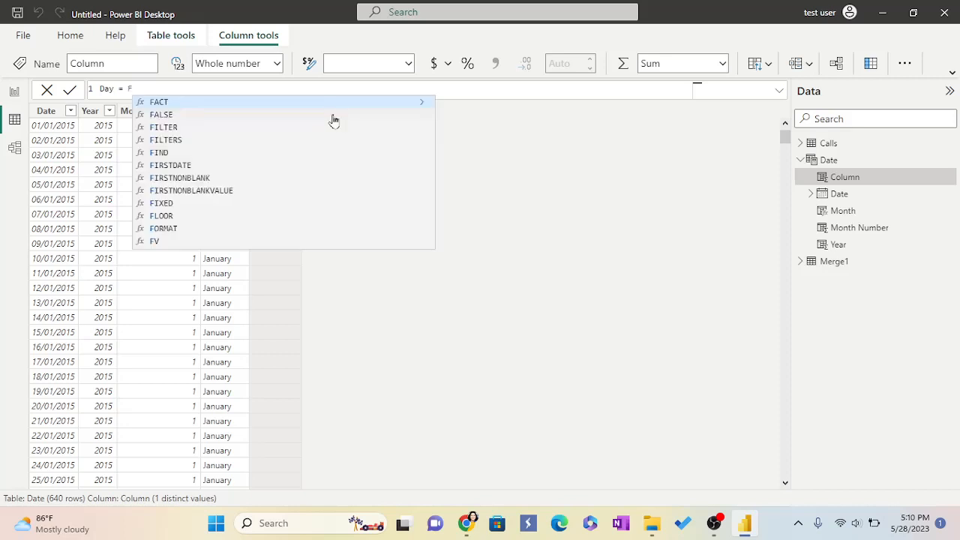
text(OR)
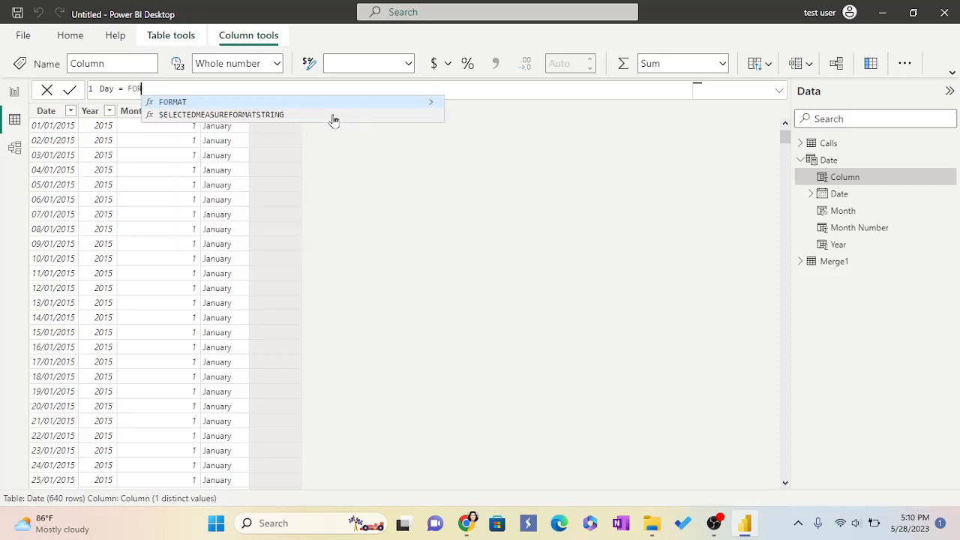
click(157, 103)
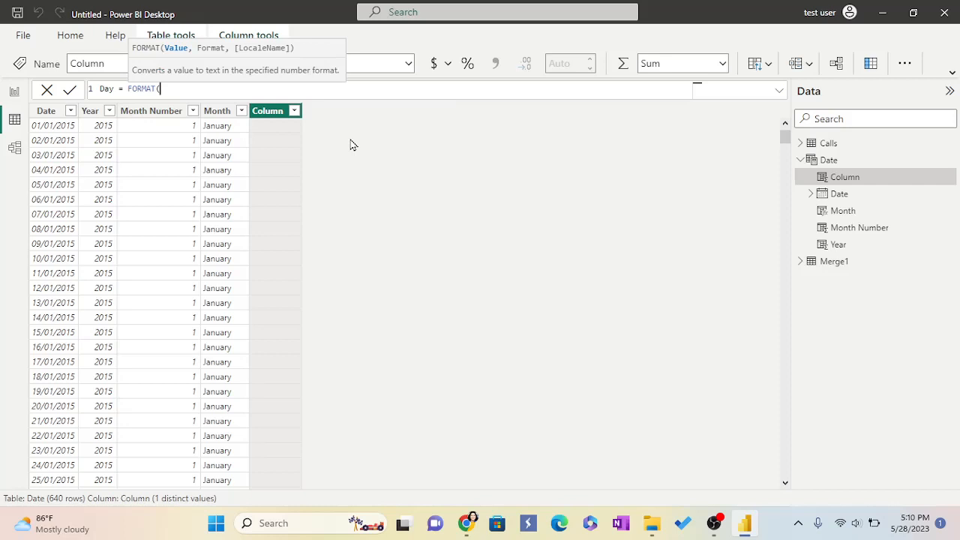
text(()
key(BackSpace)
text([)
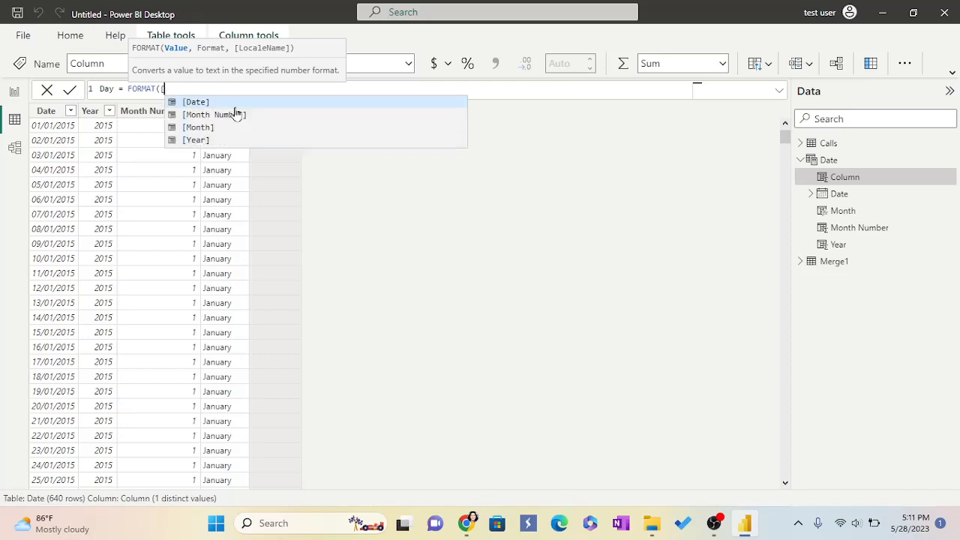
click(198, 103)
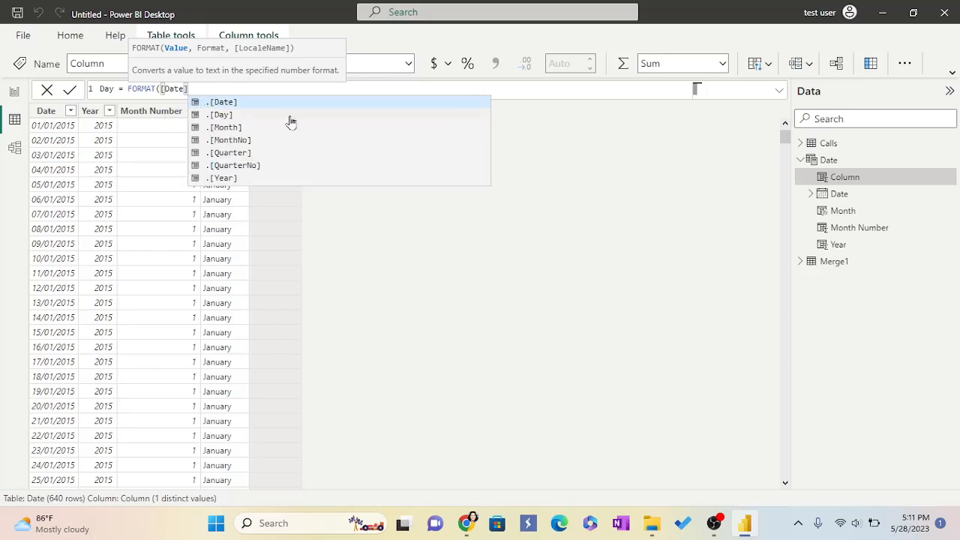
text(, )
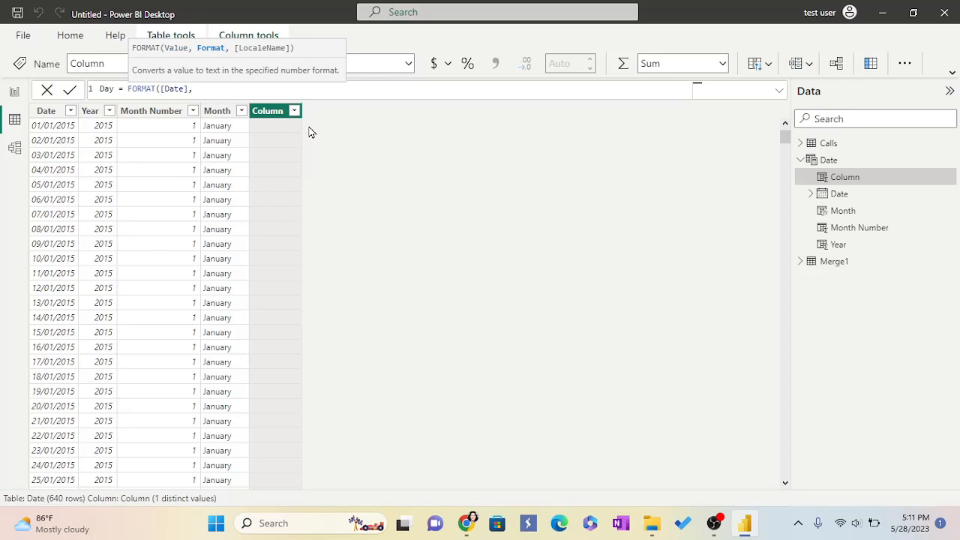
text("ddd")
text())
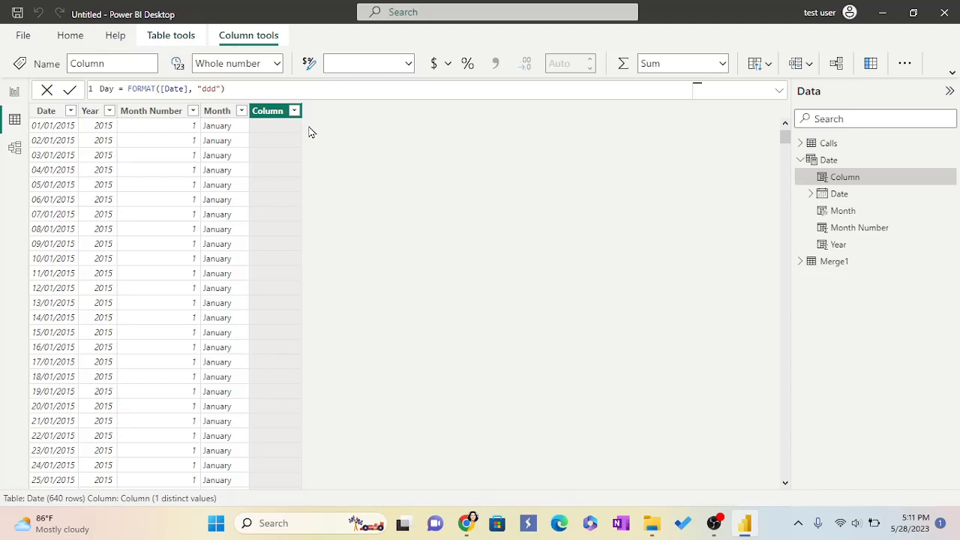
key(Return)
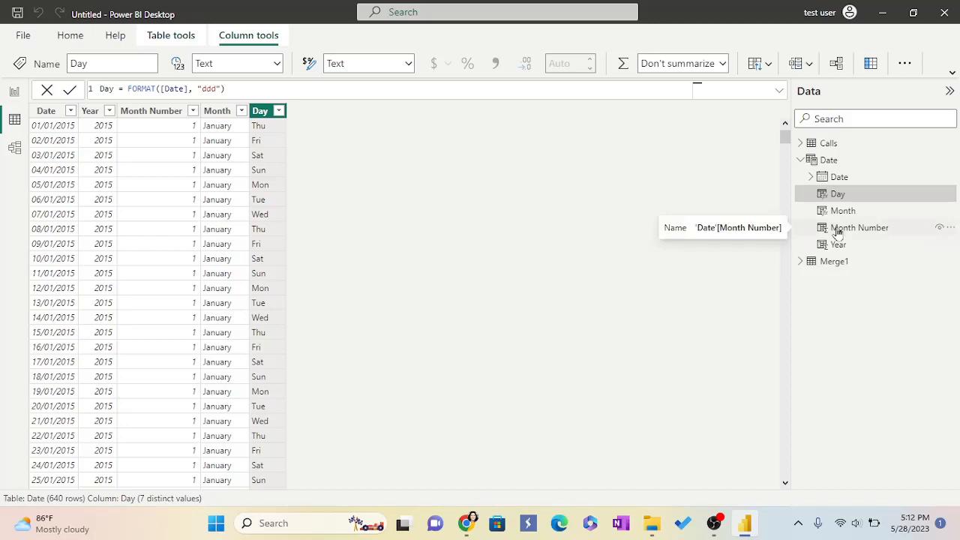
Hide the Date table's Month Number column from the report view and set its sort-by column to Month Number.
click(940, 229)
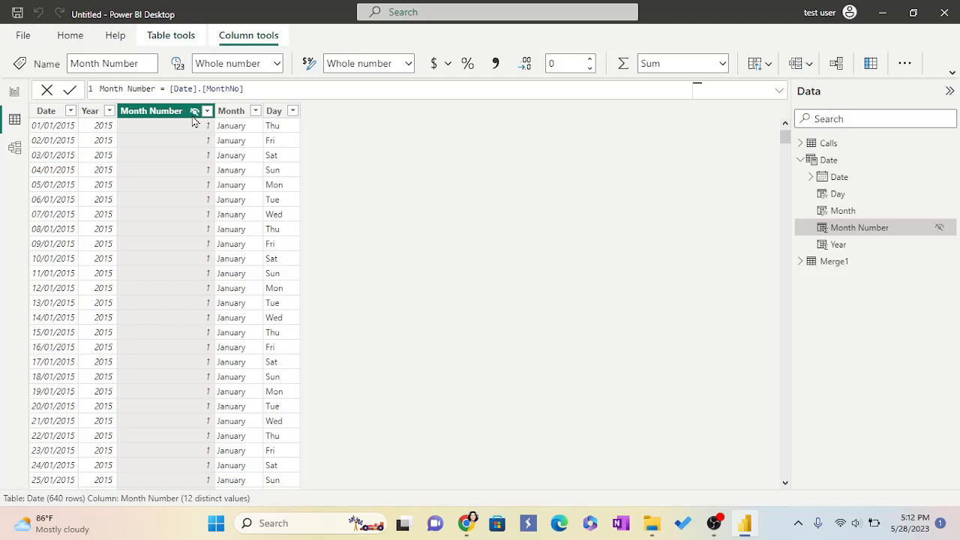
click(759, 63)
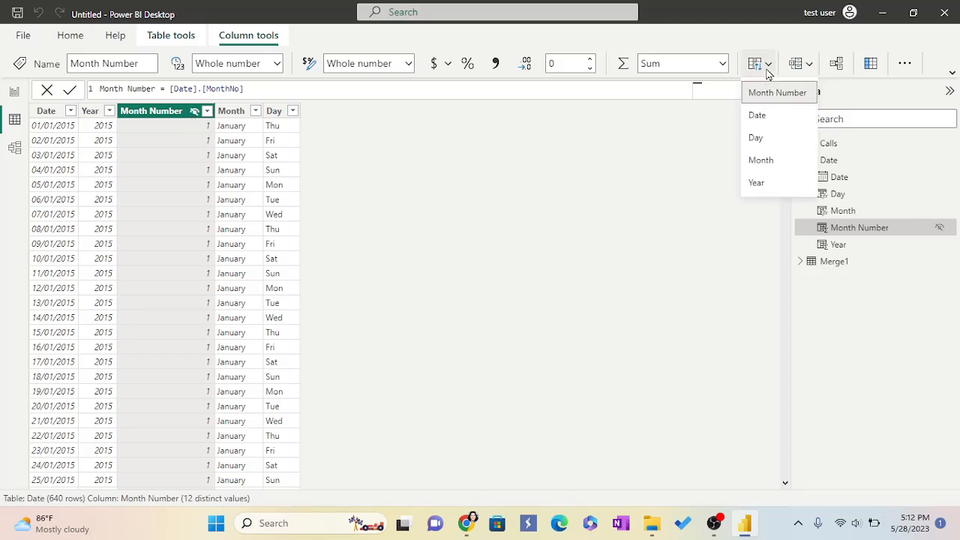
click(773, 94)
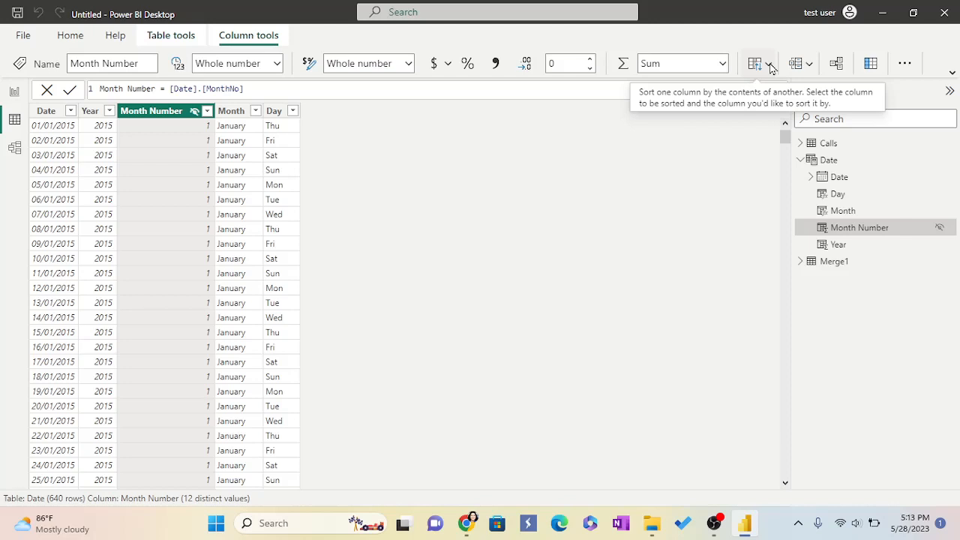
click(768, 66)
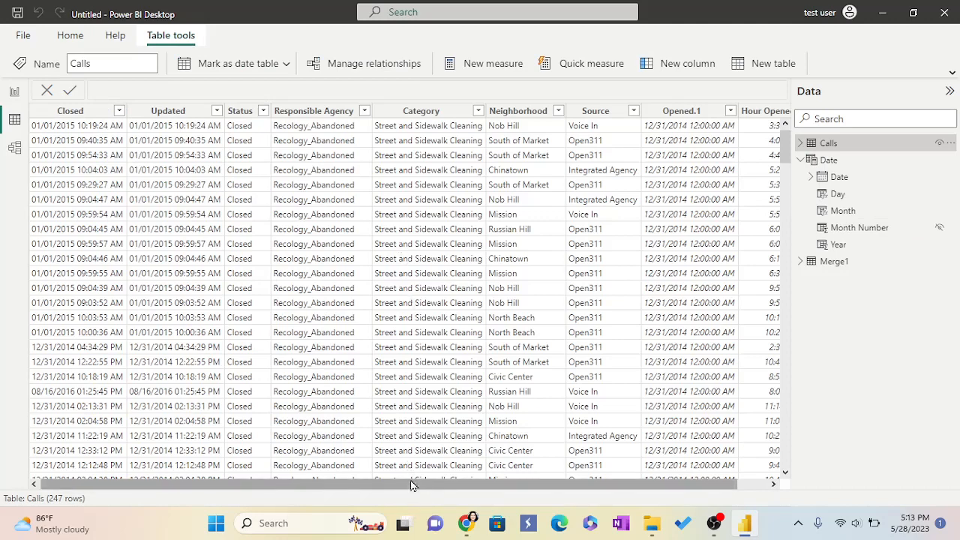
Open the Calls query in the Power Query Editor and duplicate its Opened.1 column.
right_click(642, 113)
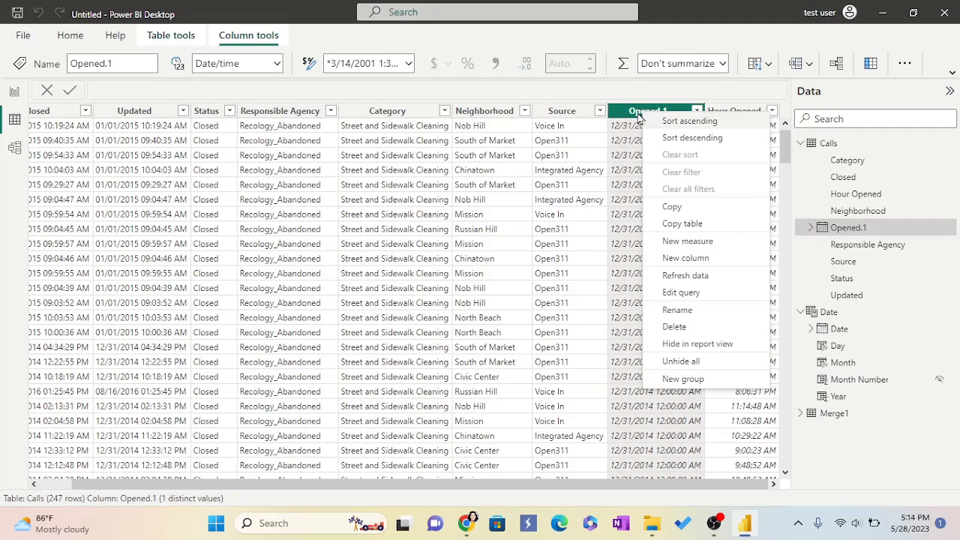
click(629, 118)
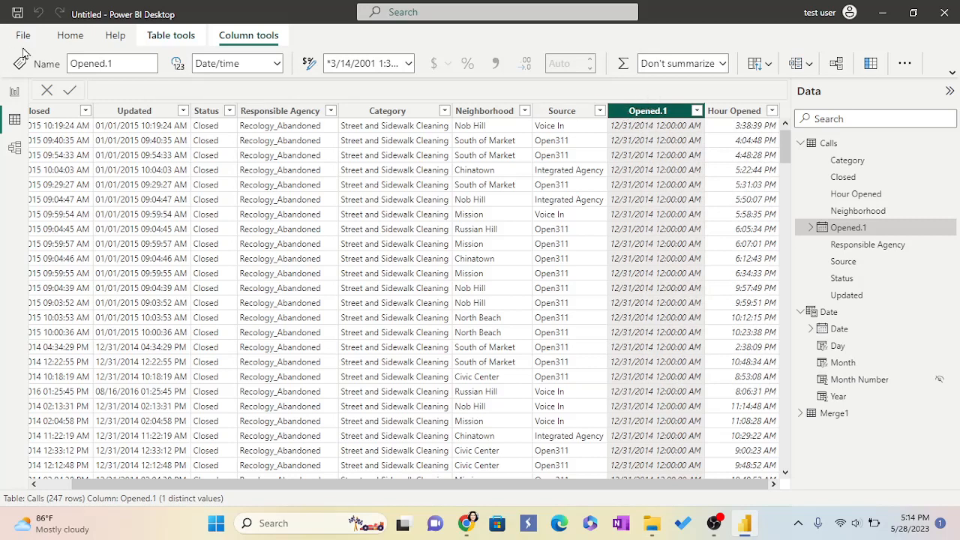
click(69, 35)
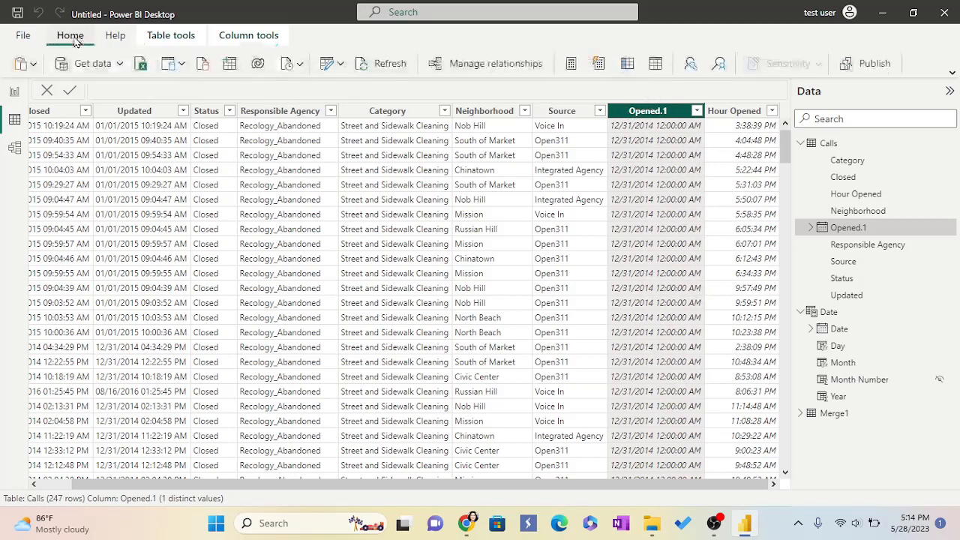
click(341, 64)
click(359, 92)
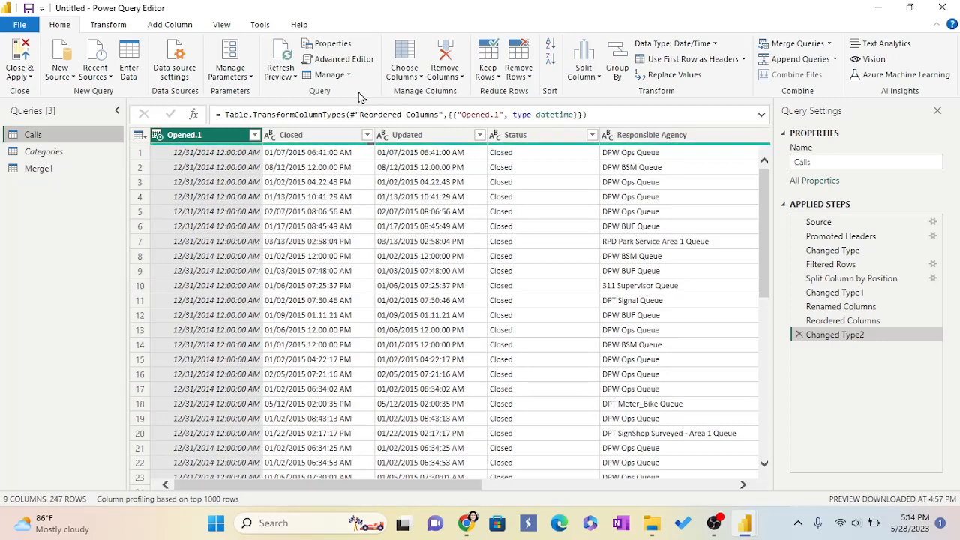
right_click(208, 141)
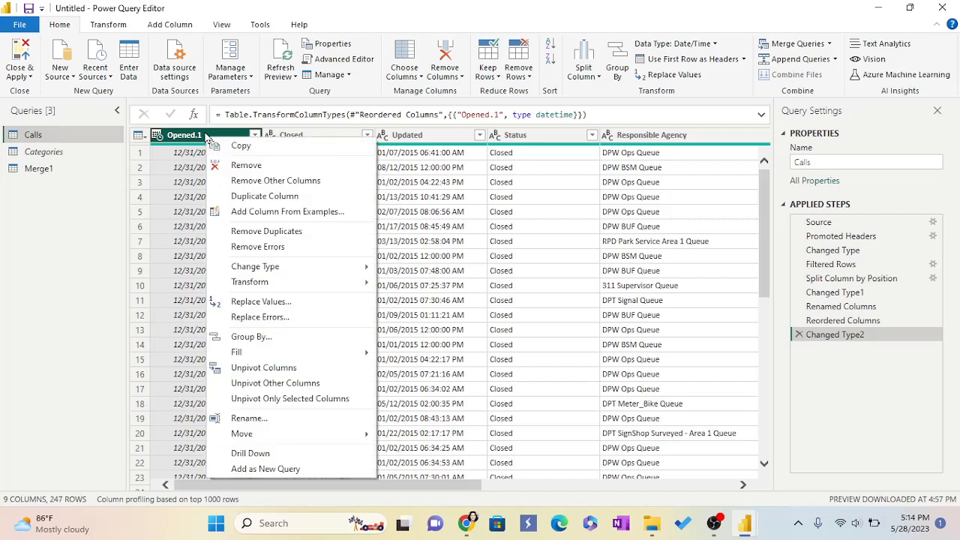
click(248, 199)
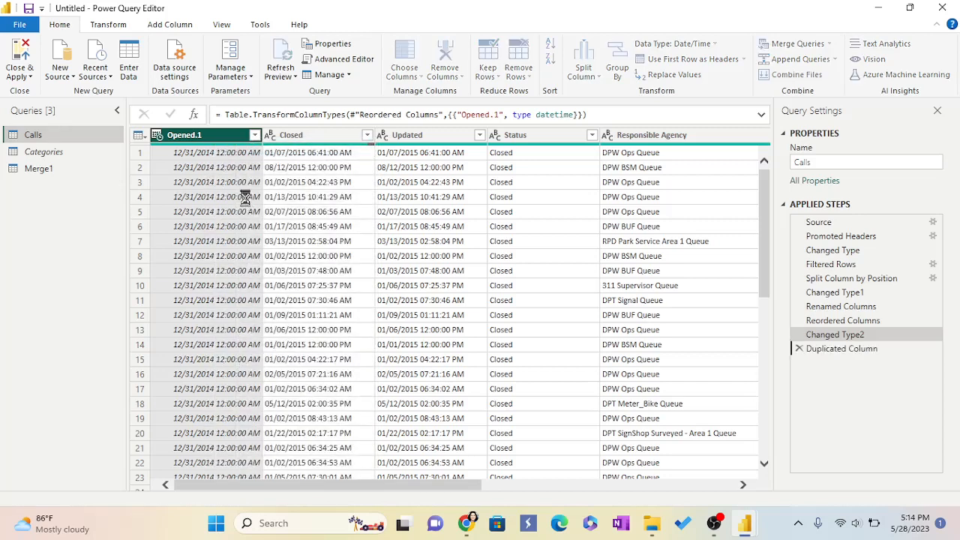
Rename the duplicated Opened.1 column to Date Opened, then close the query editor and apply the changes.
click(484, 485)
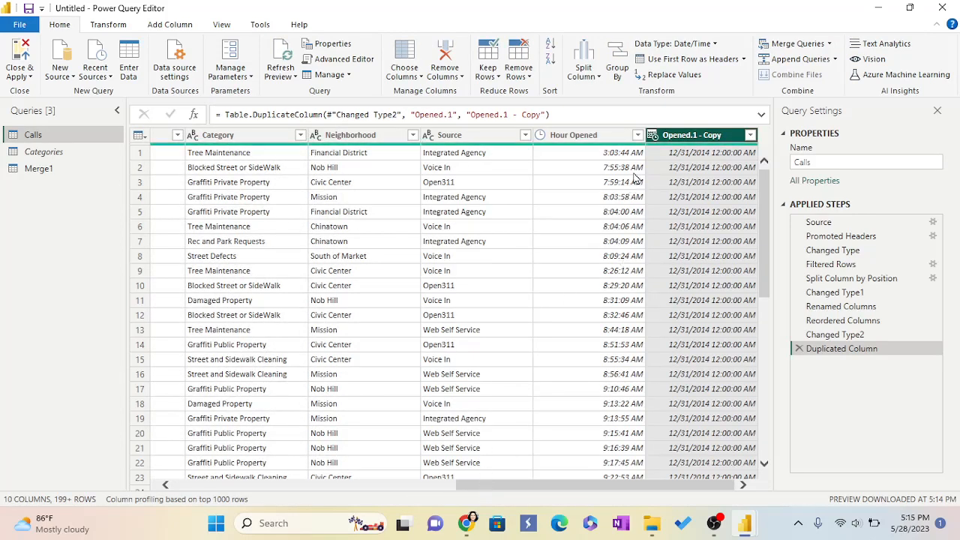
double_click(705, 138)
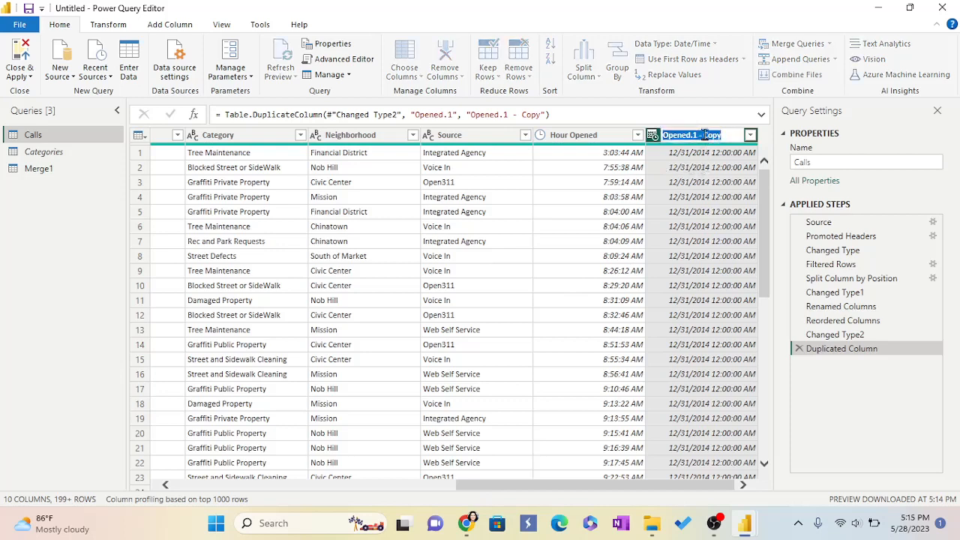
key(BackSpace)
text(Date Opened)
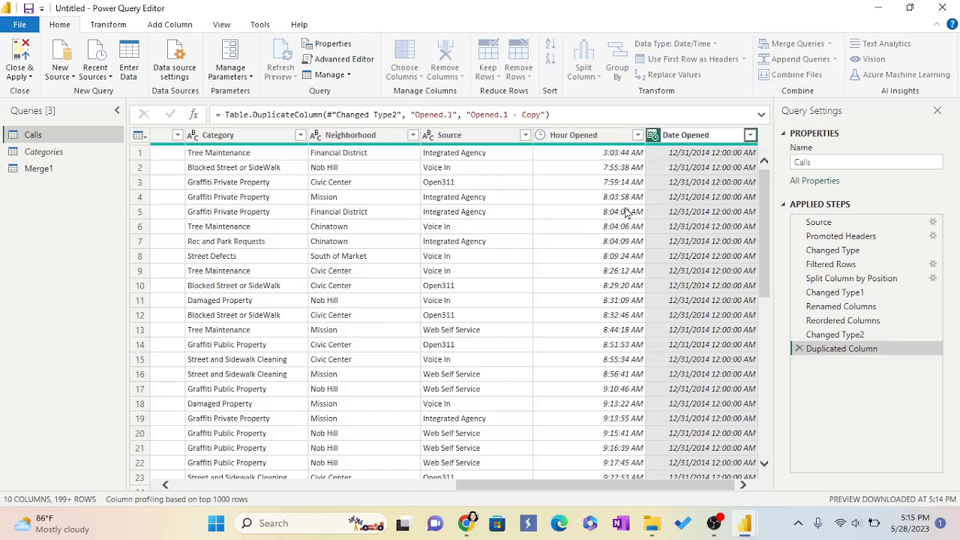
key(Return)
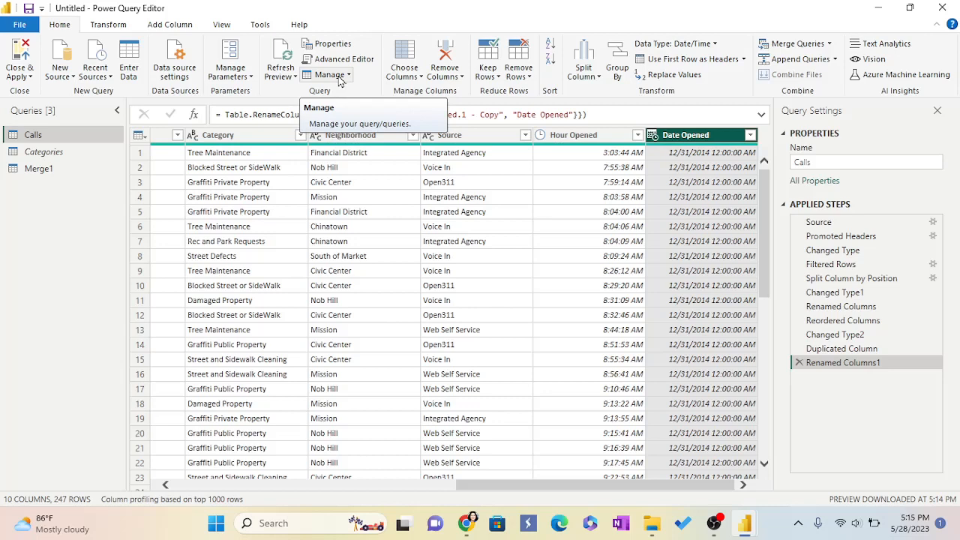
click(21, 59)
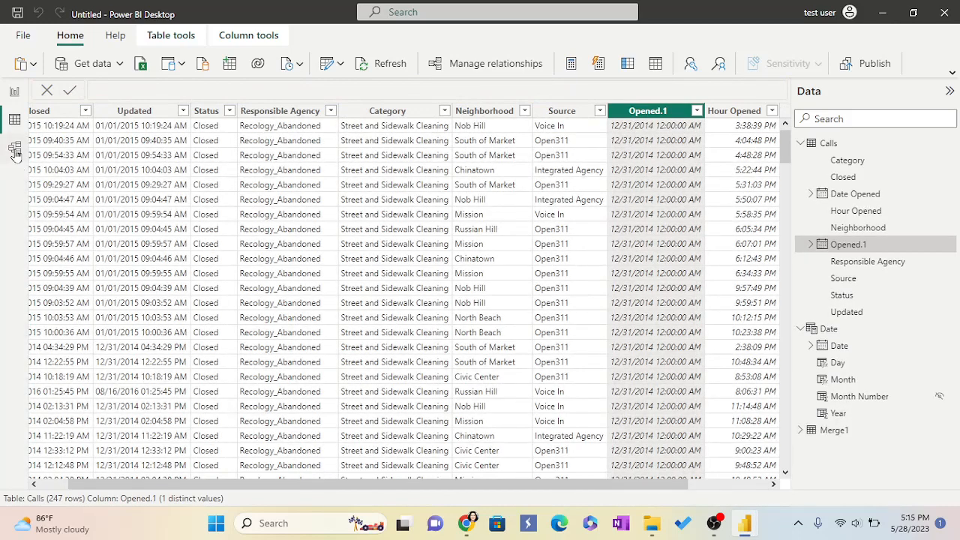
In the model view, place the Date table between Calls and Merge1, and relate Calls' Date Opened column to the Date table's Date column.
click(14, 150)
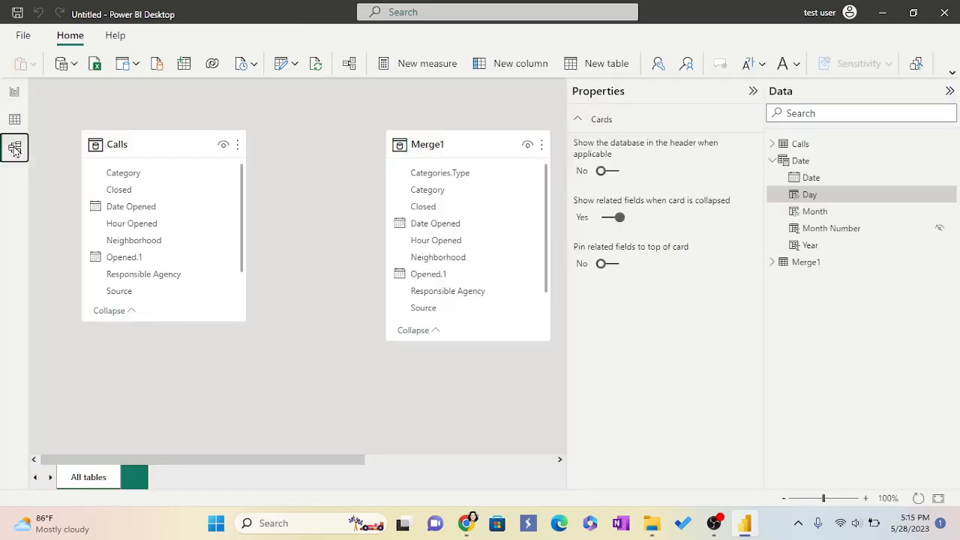
click(752, 93)
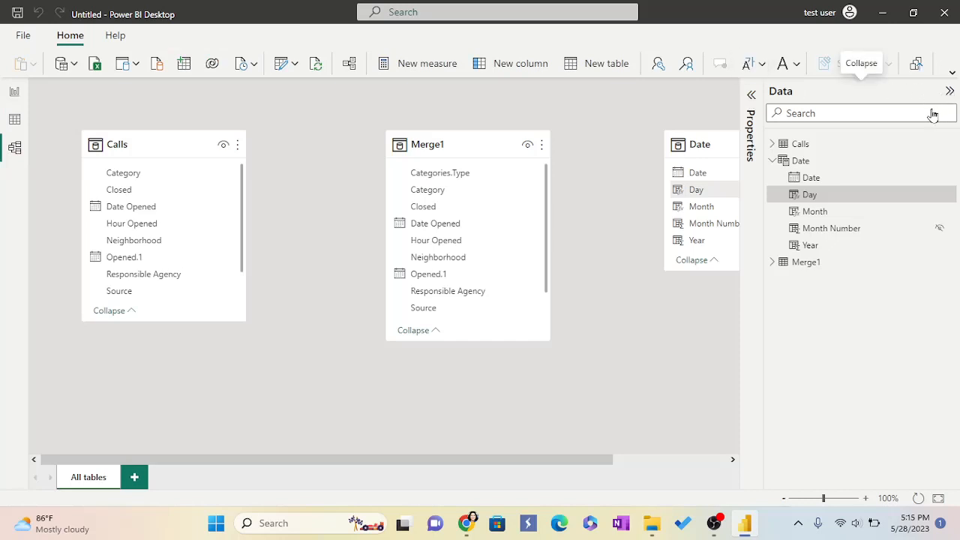
click(950, 91)
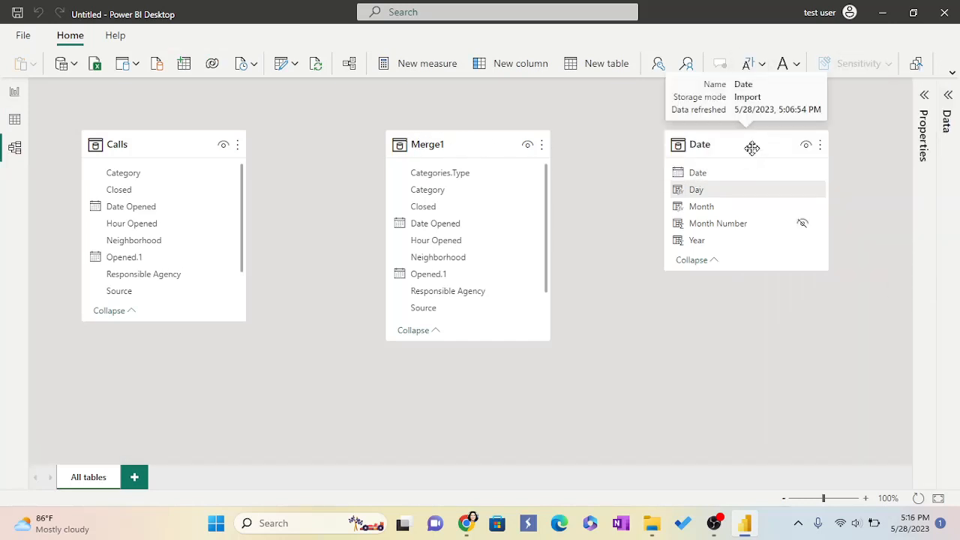
drag(750, 146, 494, 335)
drag(347, 355, 333, 336)
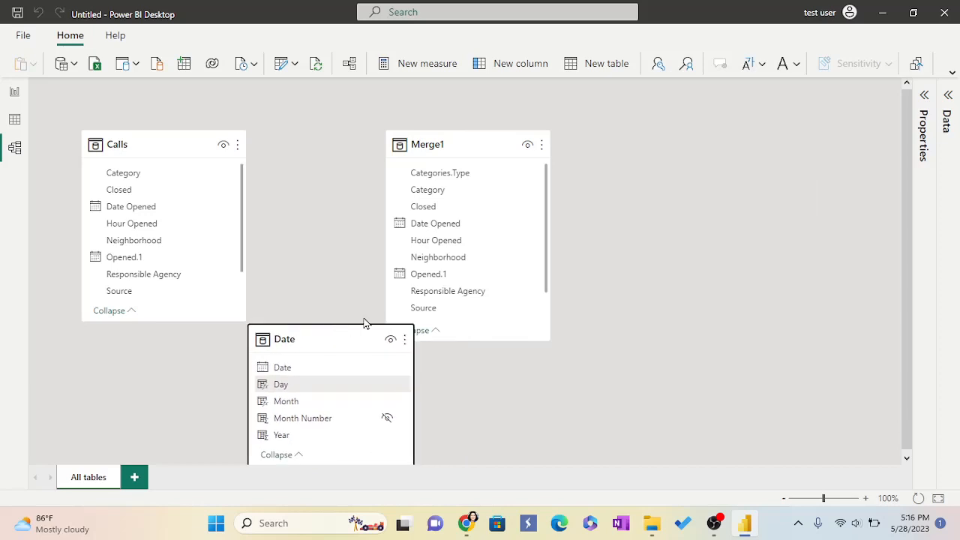
drag(487, 135, 610, 133)
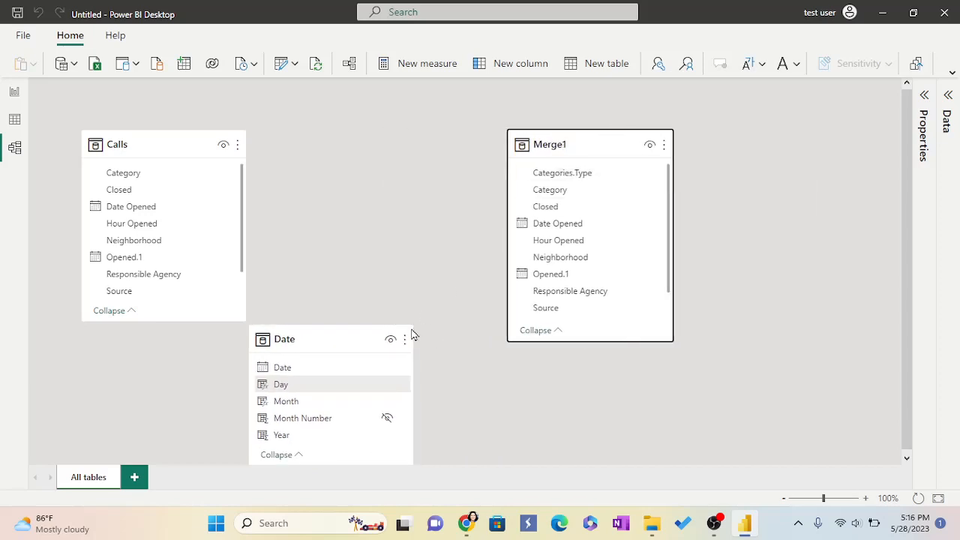
drag(342, 338, 392, 152)
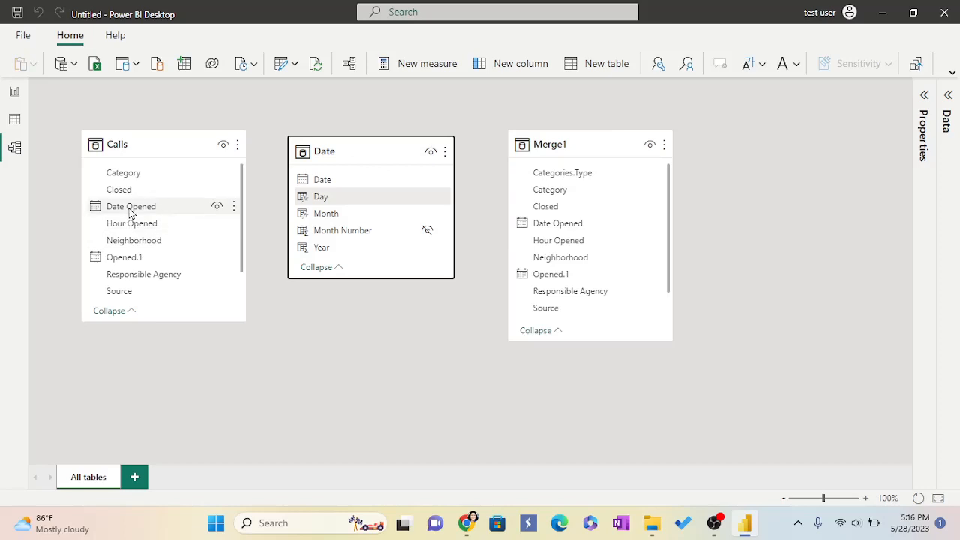
drag(129, 210, 339, 183)
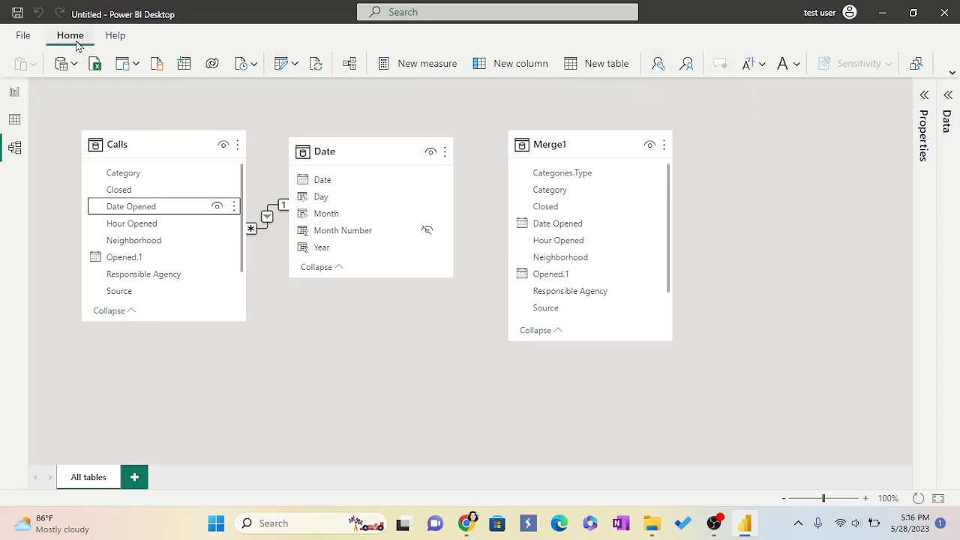
Review the related columns, cardinality and cross filter direction of the relationship between the Calls and Date tables.
click(14, 123)
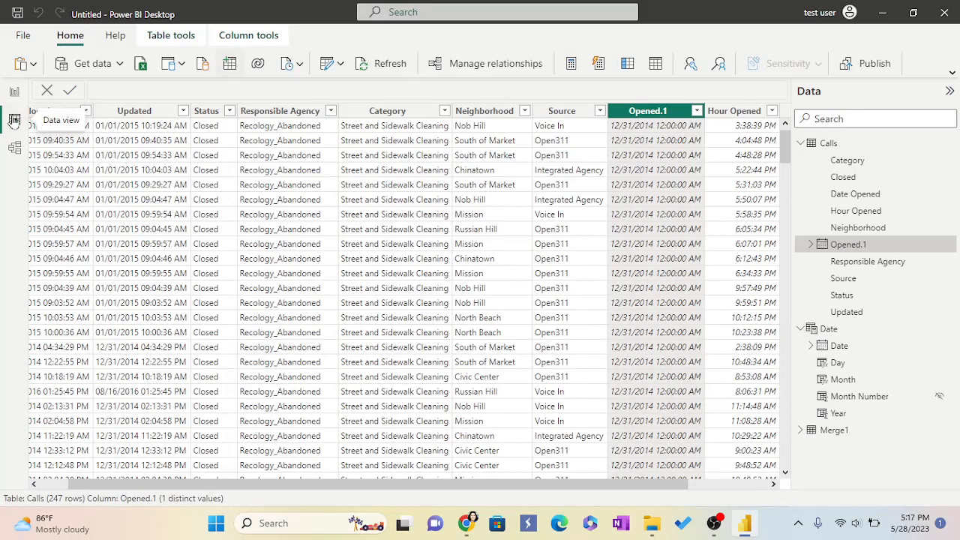
click(492, 66)
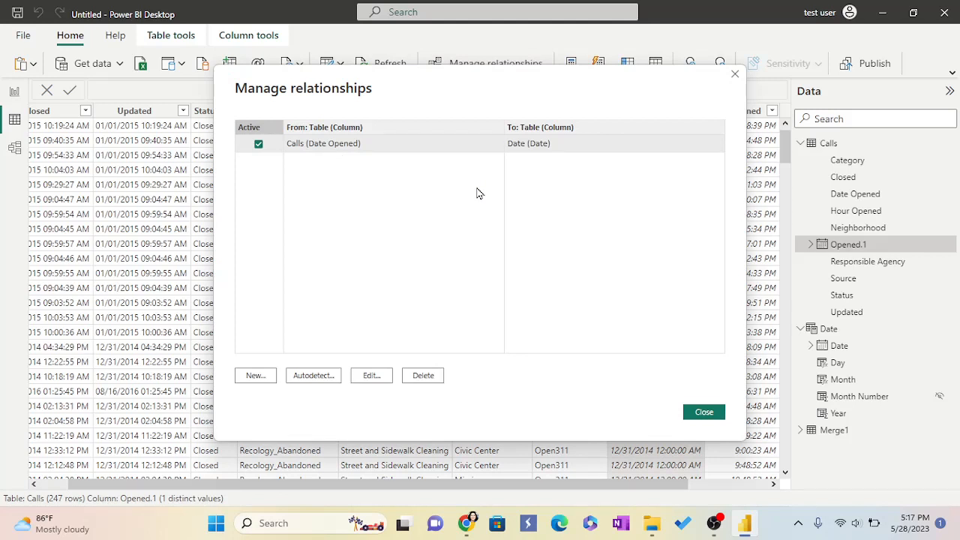
click(375, 380)
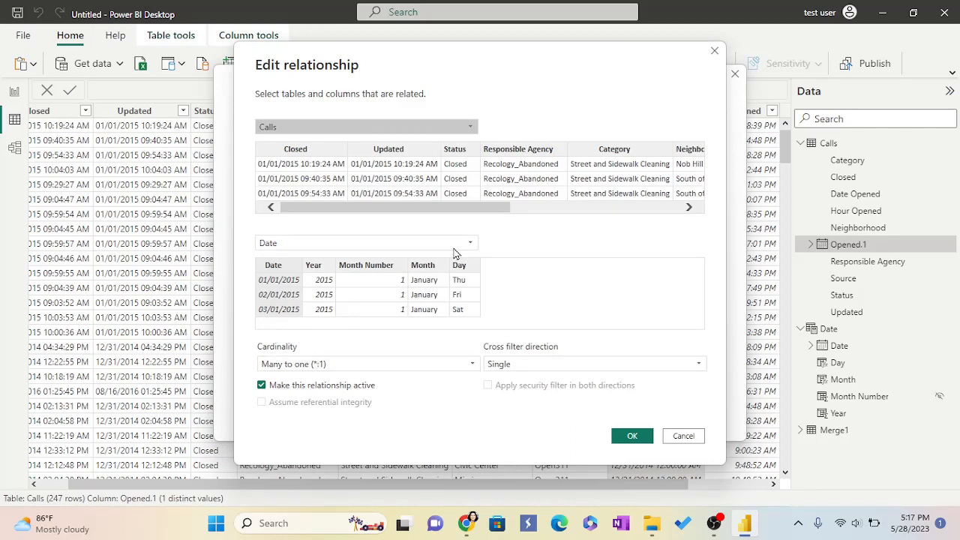
drag(467, 209, 653, 216)
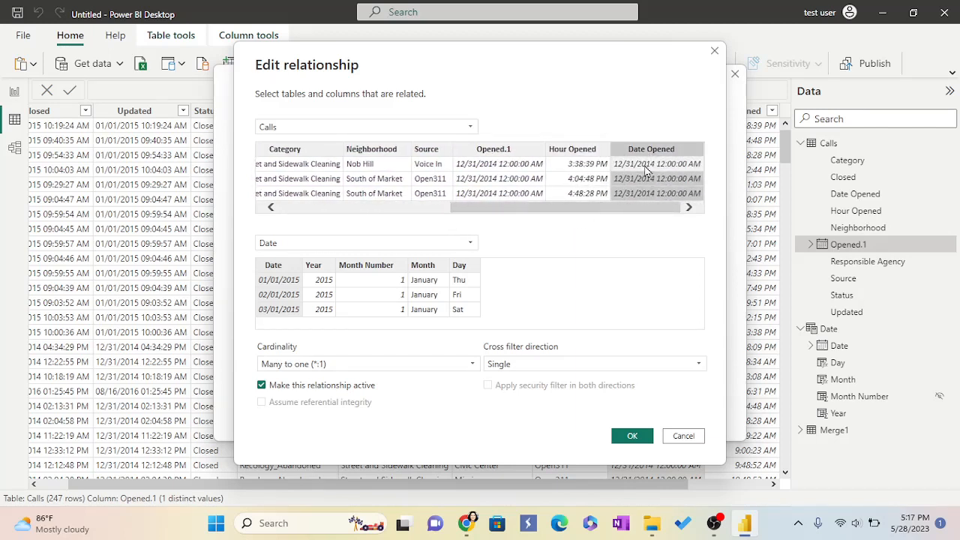
click(276, 276)
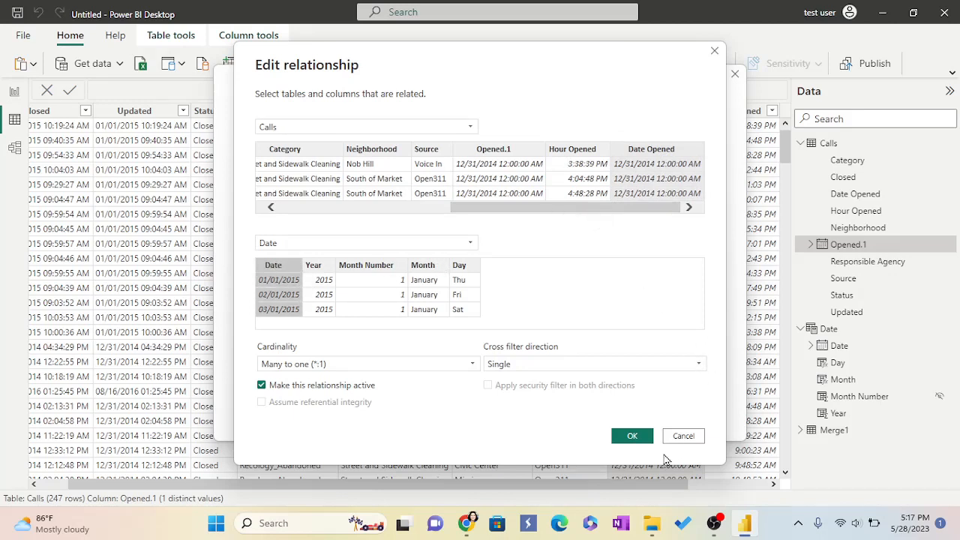
click(632, 438)
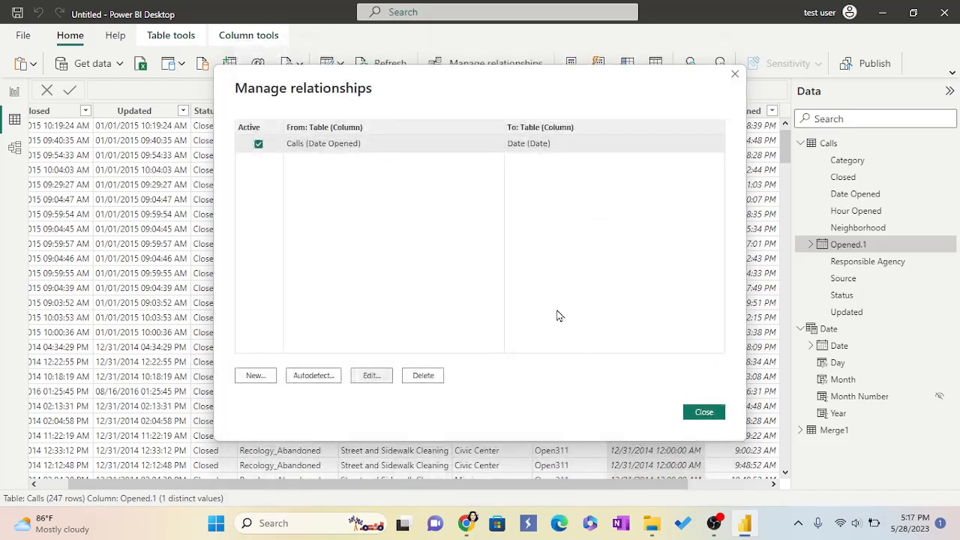
click(703, 413)
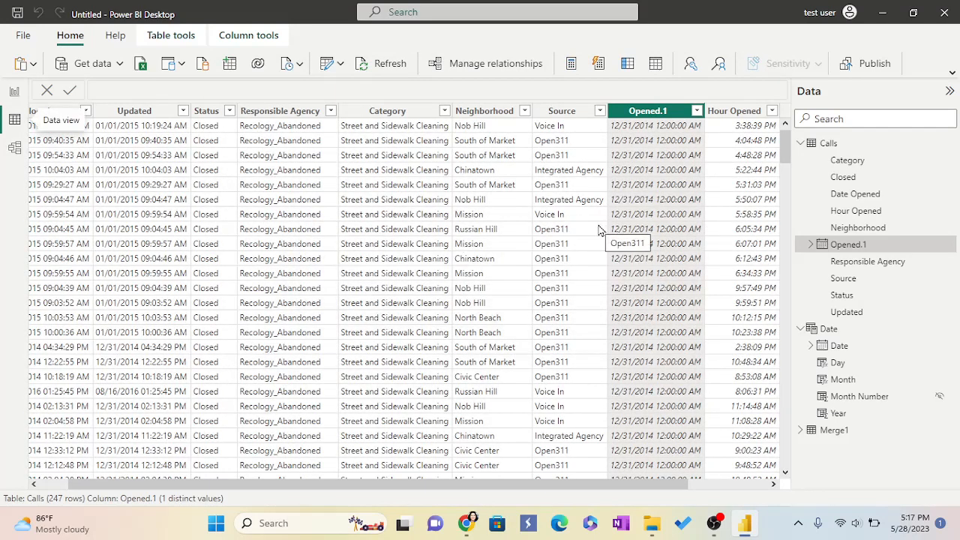
Add a measure to the Calls table with the formula Number of cases = COUNTROWS('Calls').
right_click(807, 148)
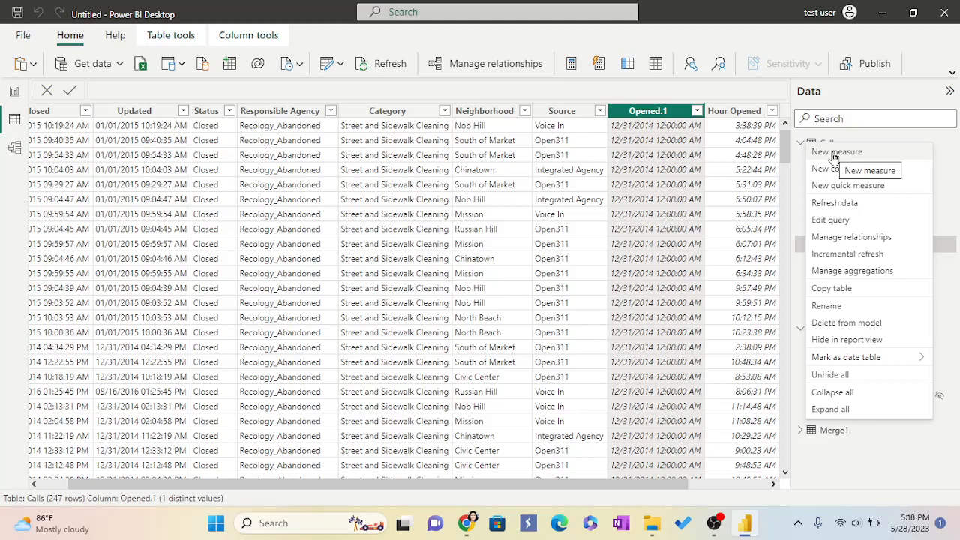
click(834, 153)
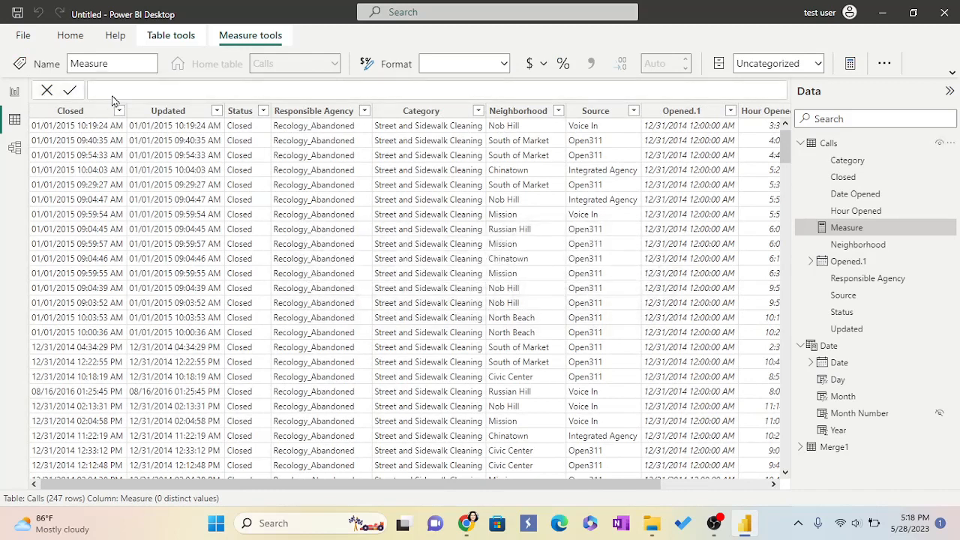
click(113, 92)
text(Number of cases = COU)
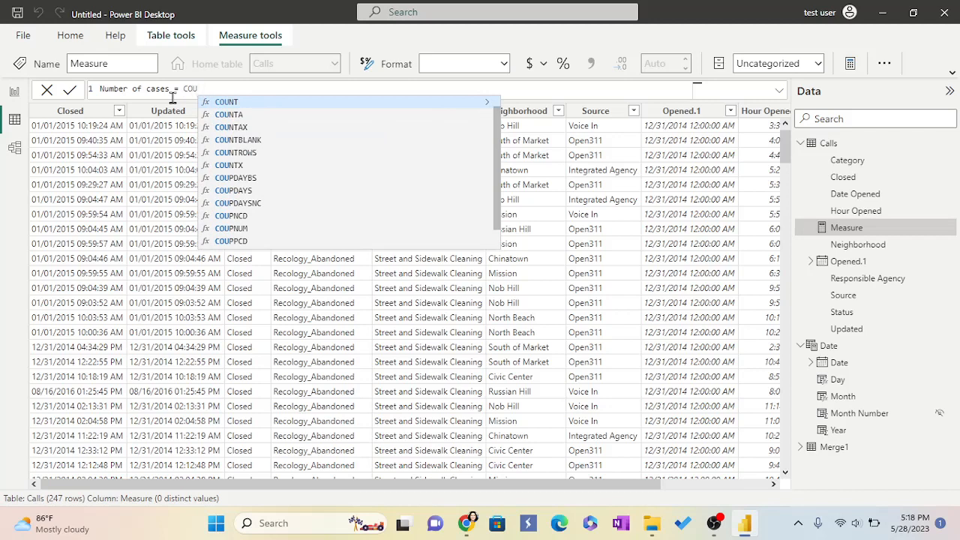
click(228, 153)
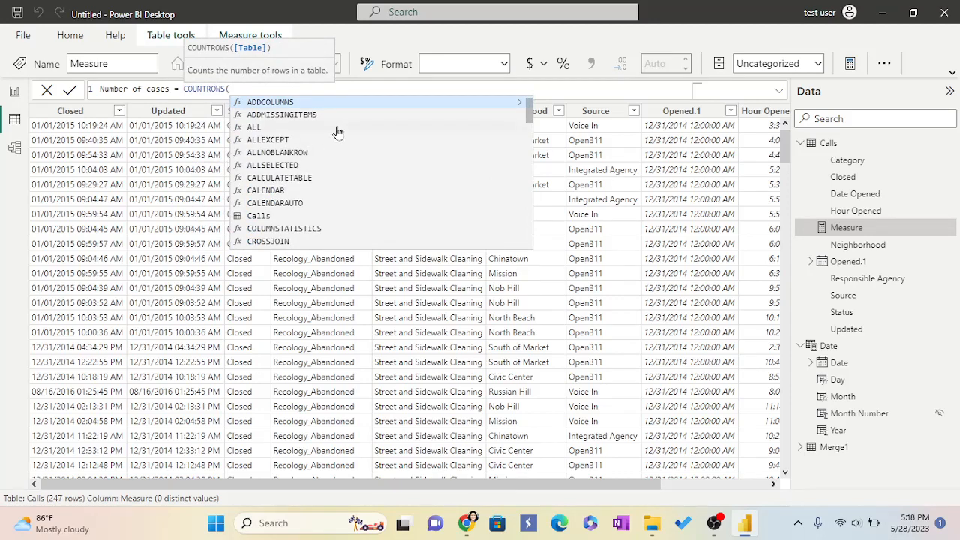
text(')
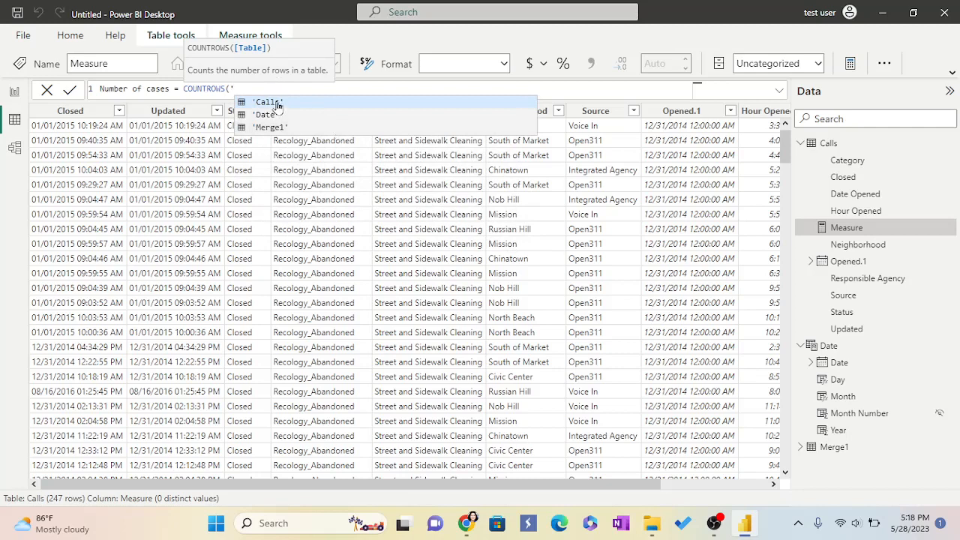
click(277, 102)
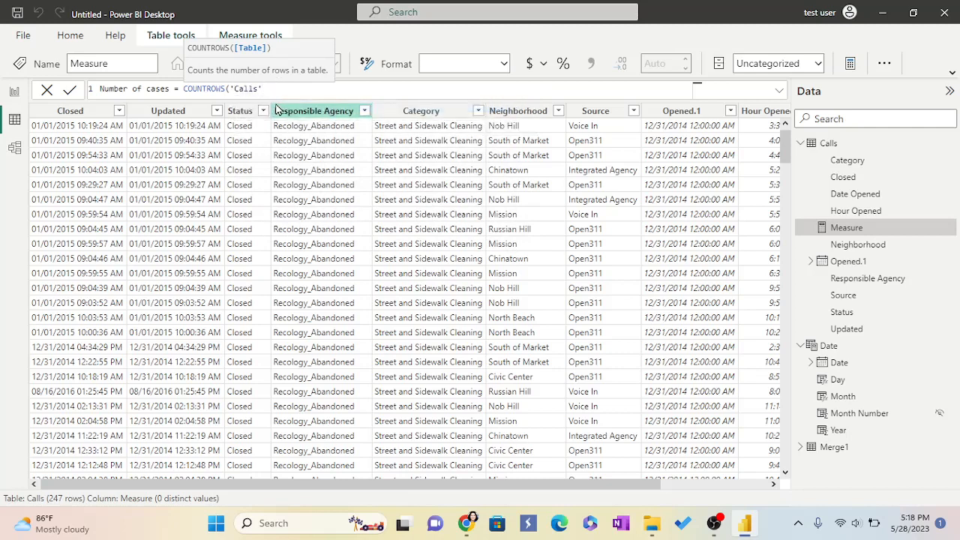
text())
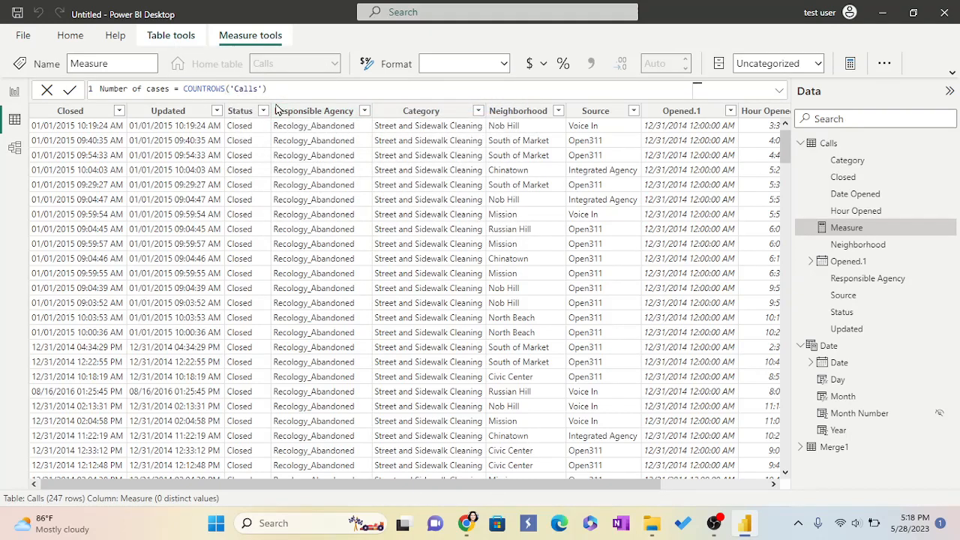
key(Return)
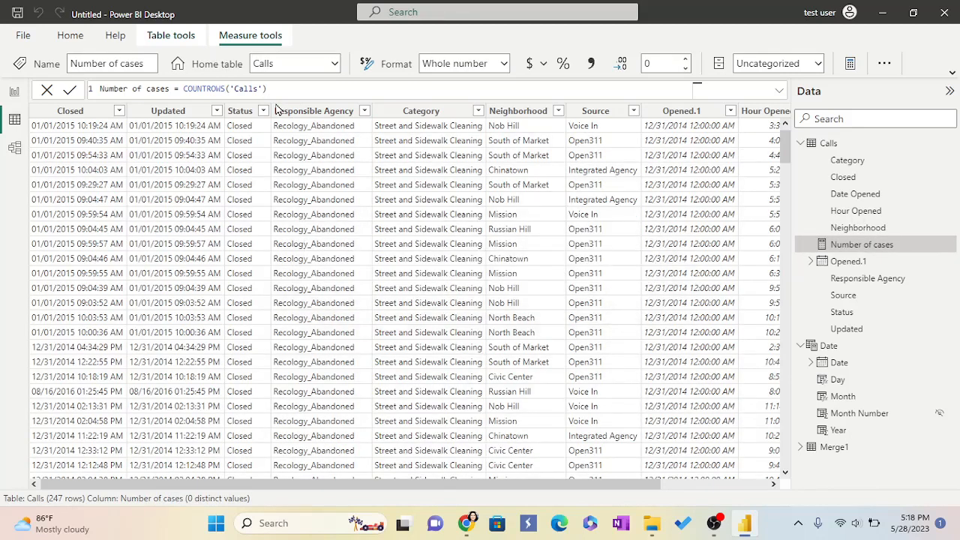
Start another measure in the Calls table and name it Previous Month Number of Cases.
right_click(806, 149)
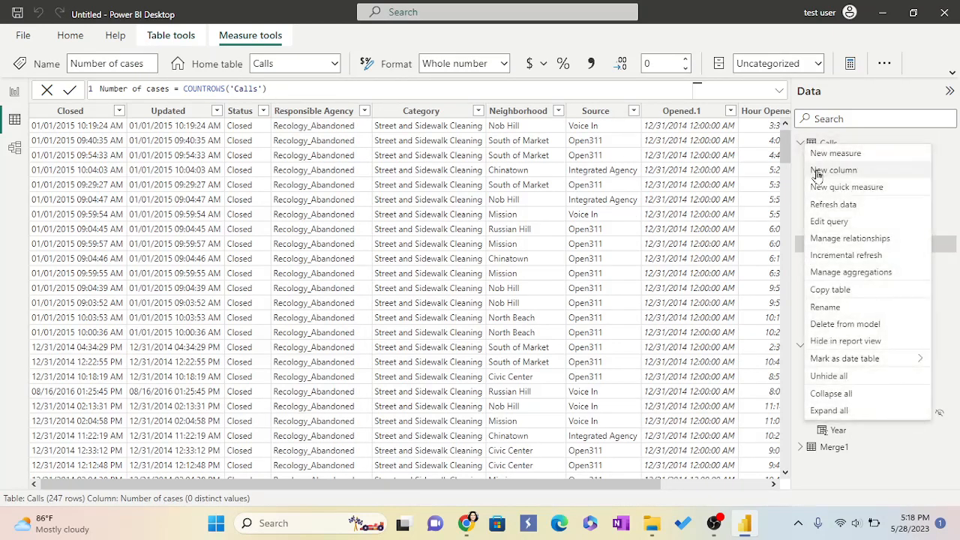
click(820, 154)
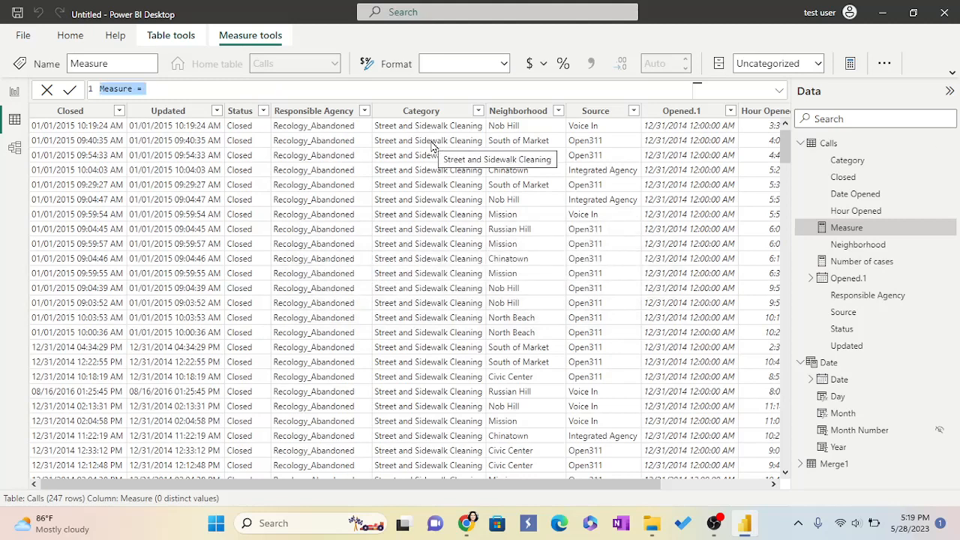
text(P)
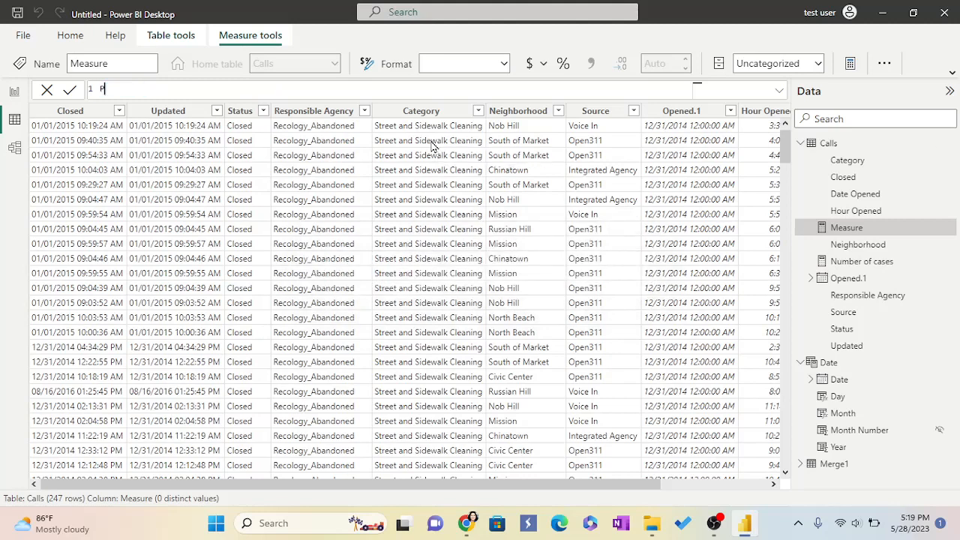
text(revious Month Nun)
key(BackSpace)
text(mber of)
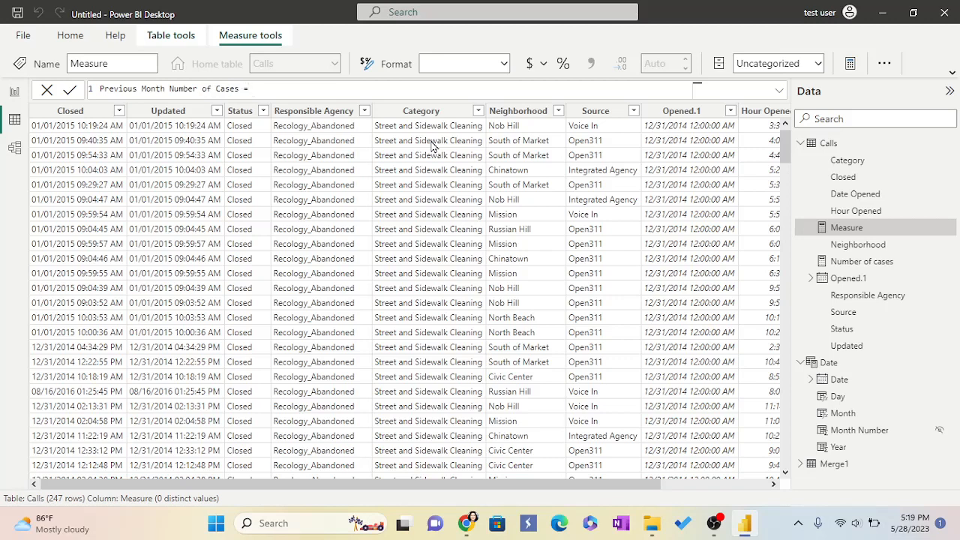
Begin the Previous Month Number of Cases formula with CALCULATE, using the [Number of cases] measure as its expression.
text(CA)
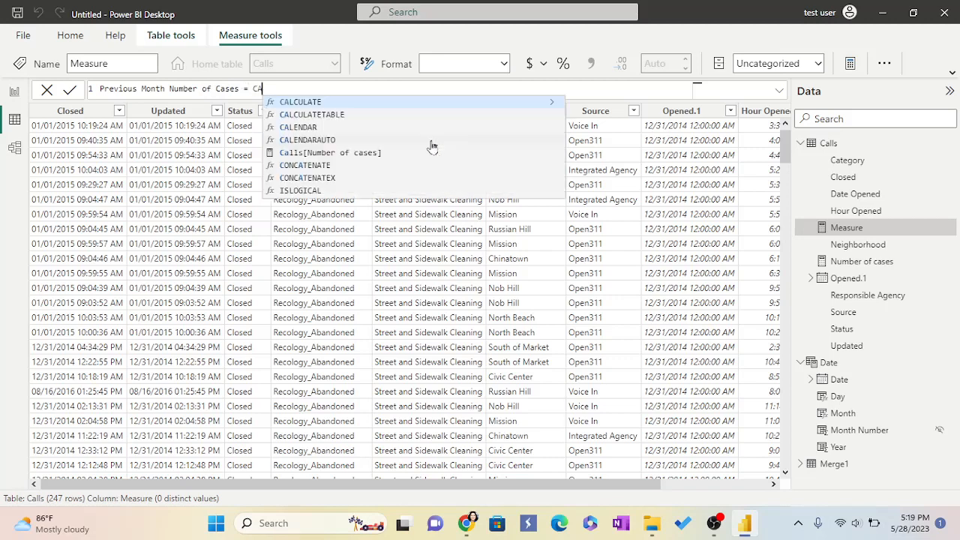
click(324, 105)
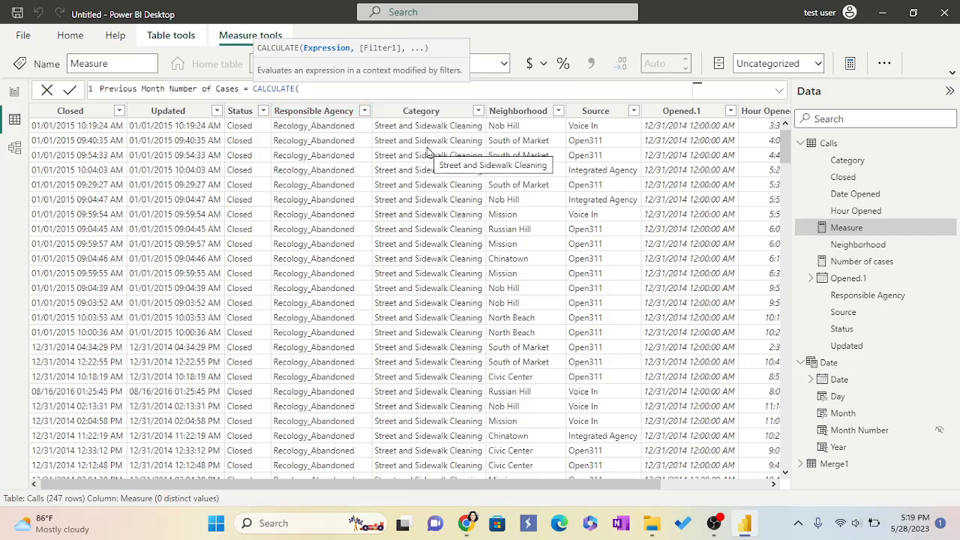
text(N)
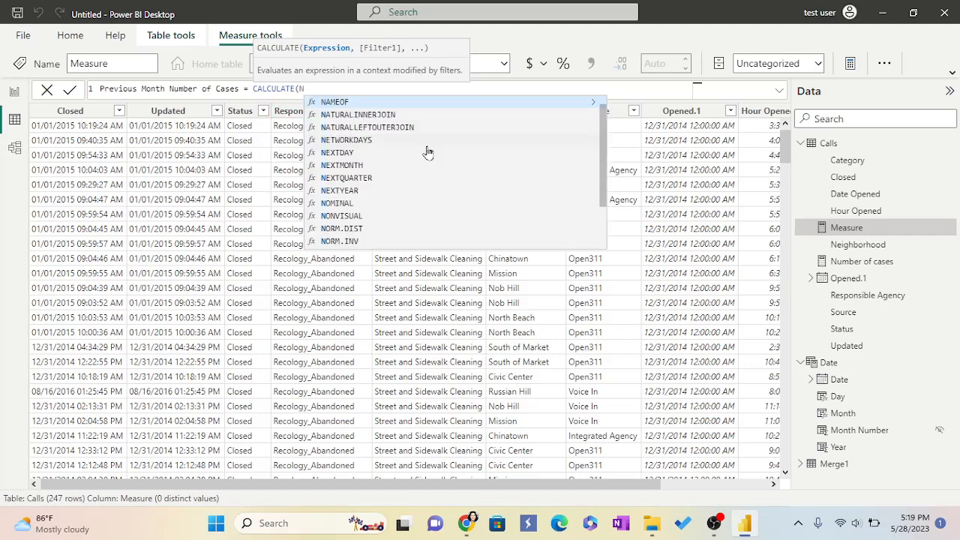
text(u)
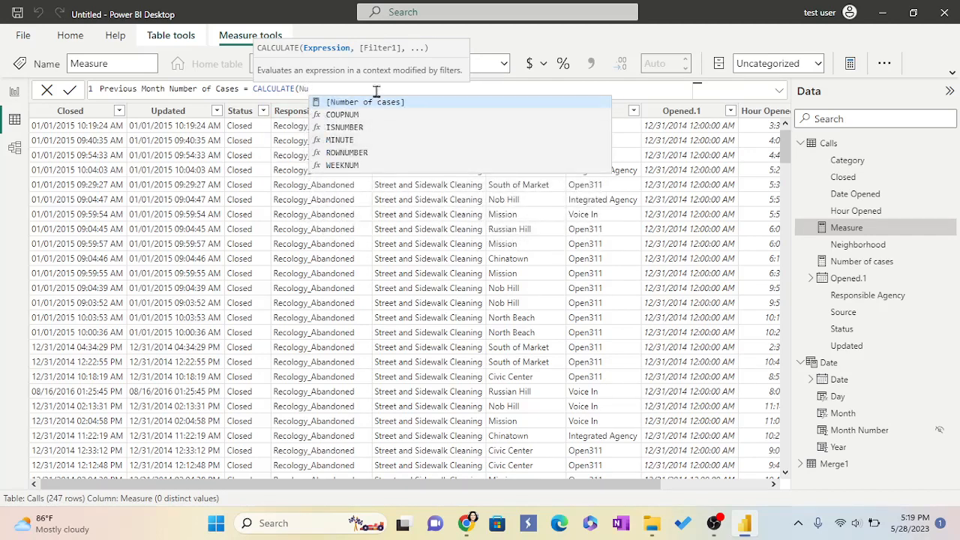
key(Tab)
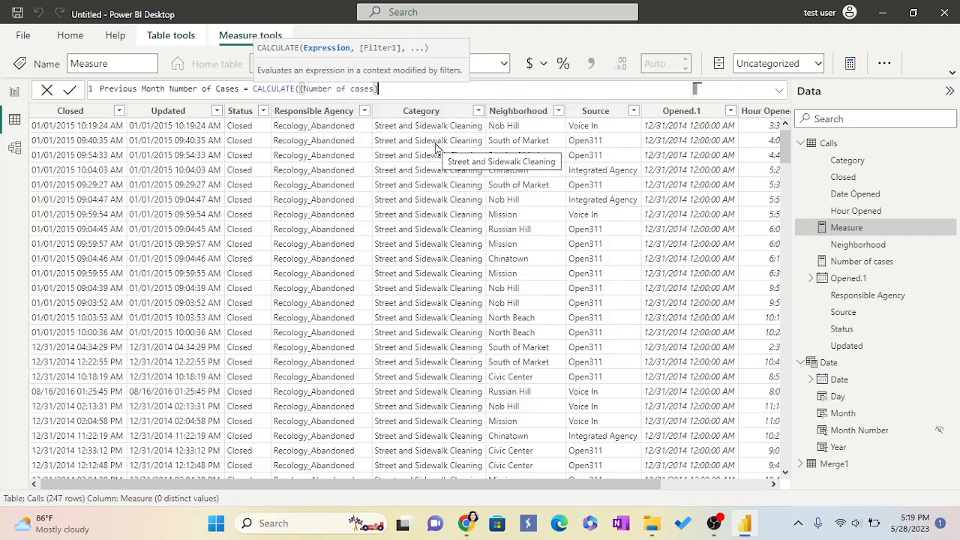
text(,)
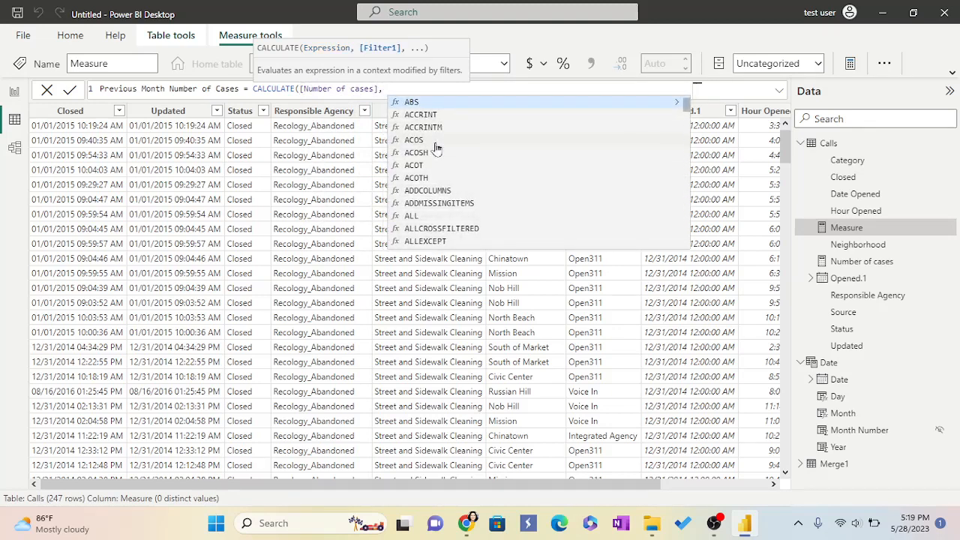
Add PARALLELPERIOD('Date'[Date],-1,MONTH) as the CALCULATE filter, close the formula and commit the measure.
text( p)
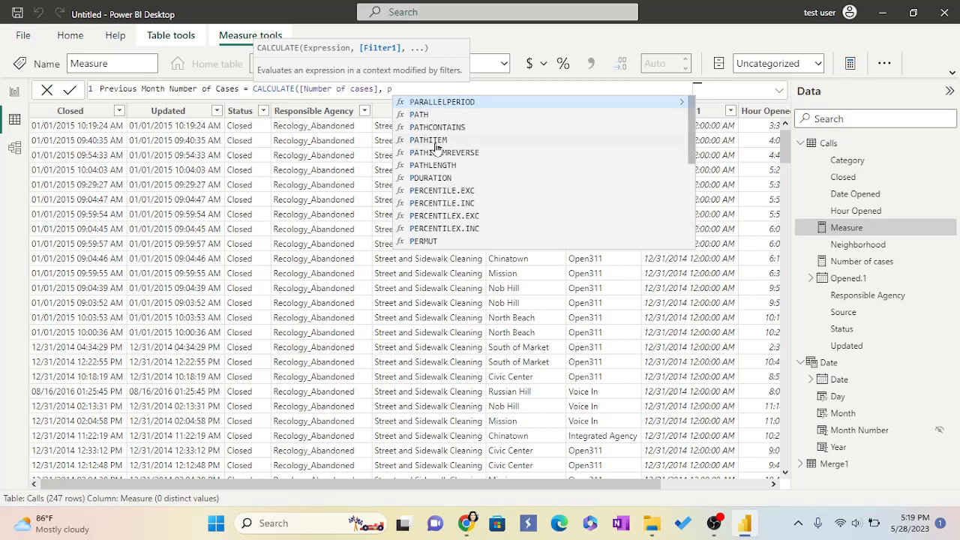
click(446, 105)
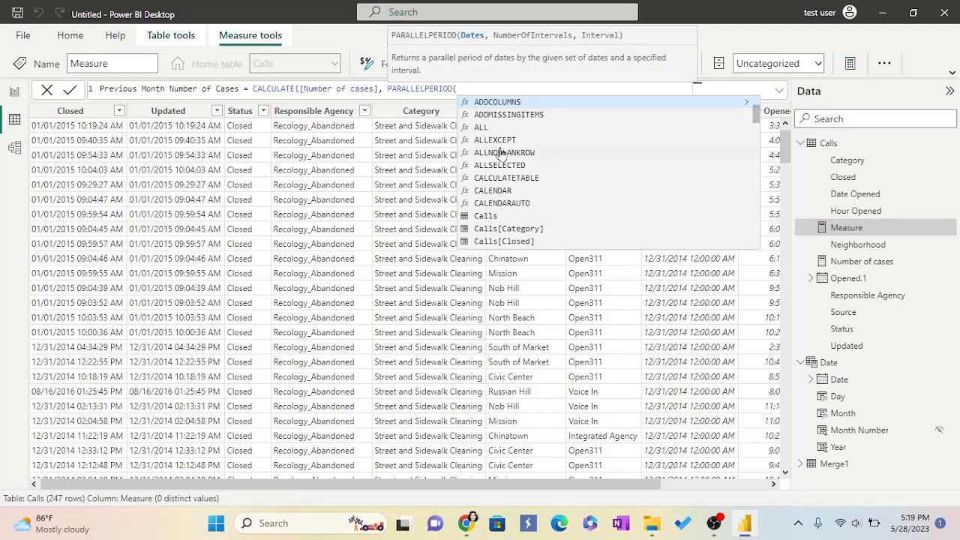
text(')
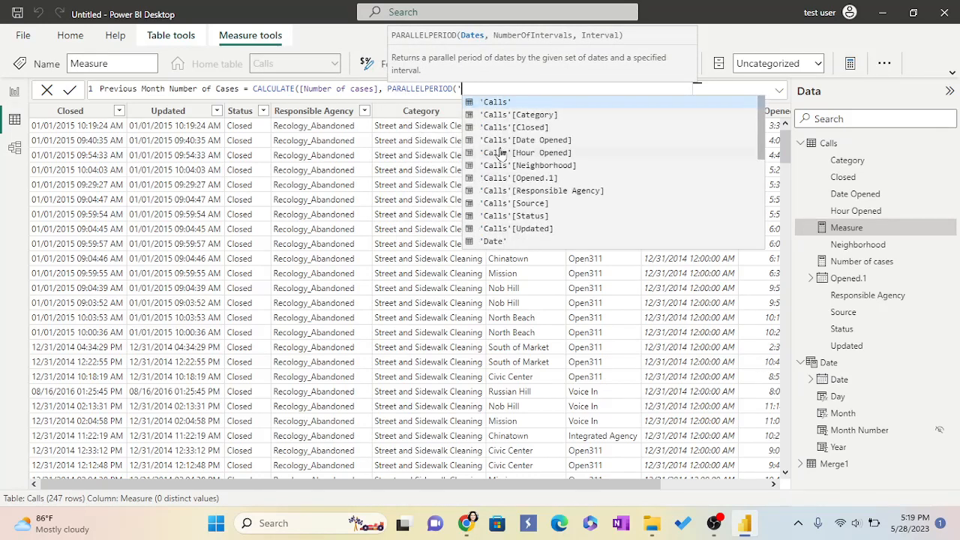
text(d)
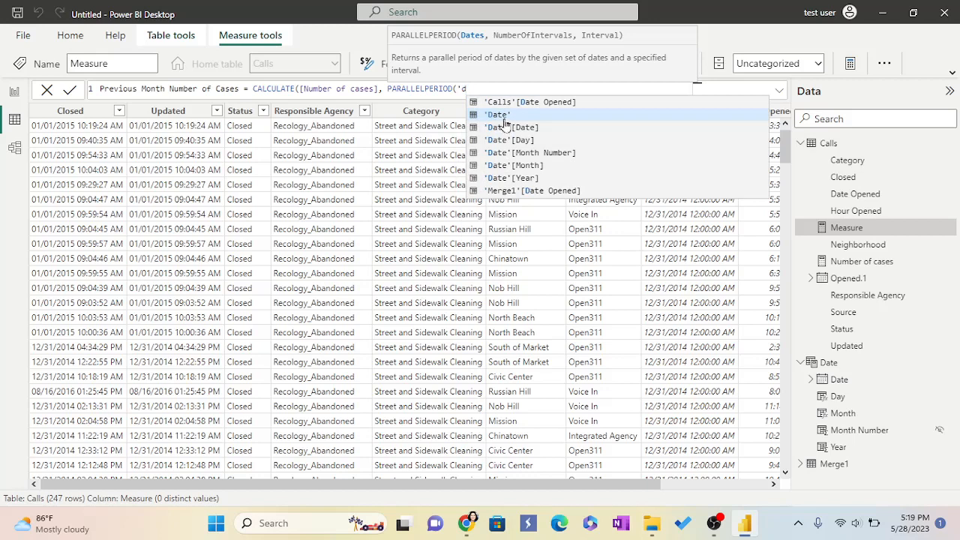
click(505, 115)
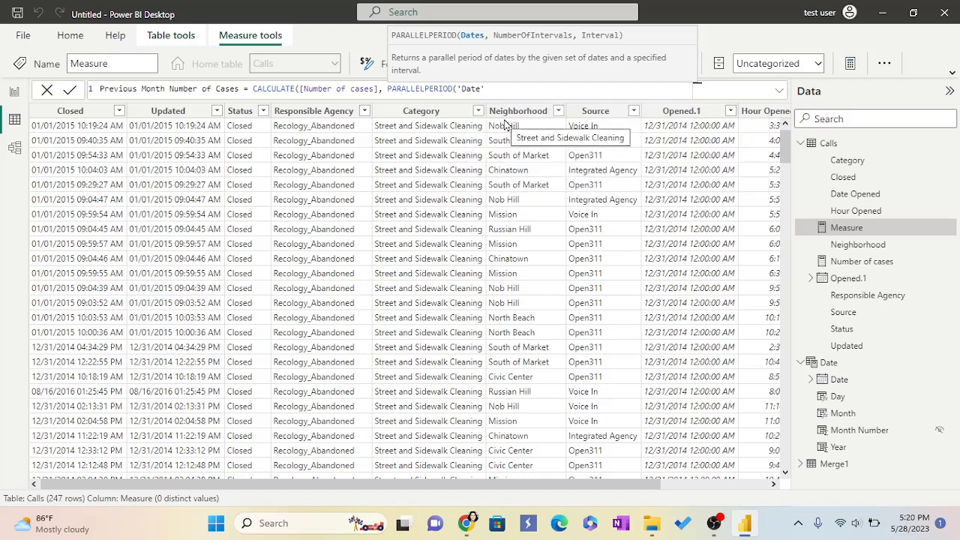
text([)
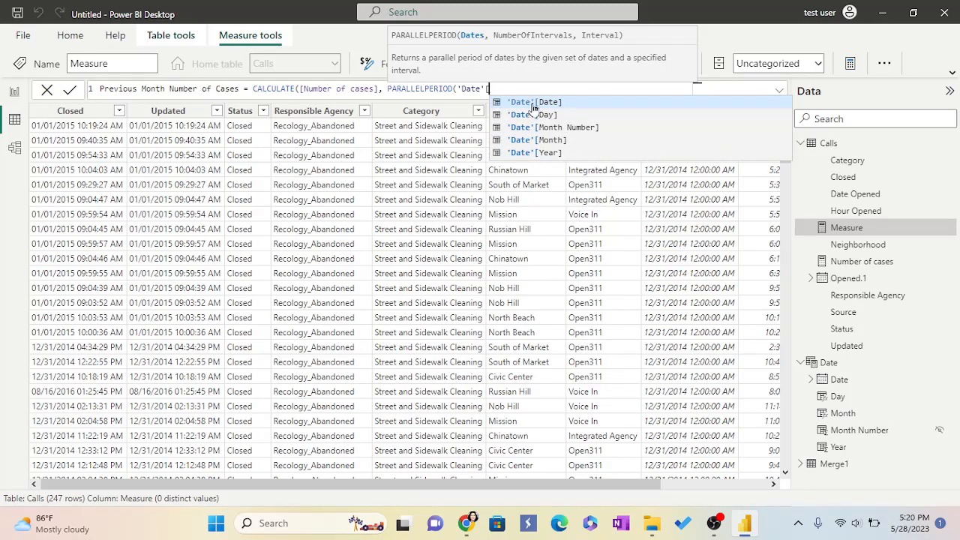
text(Date)
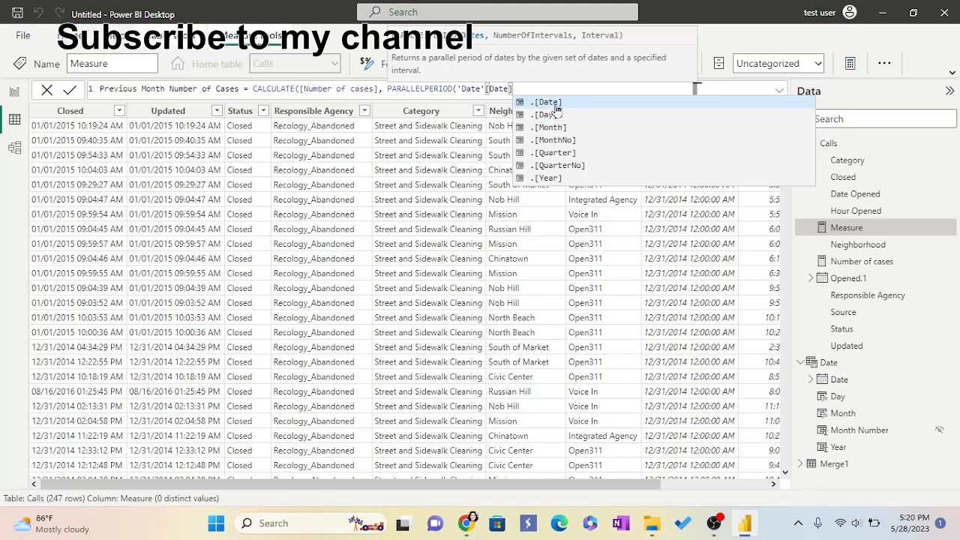
text(,)
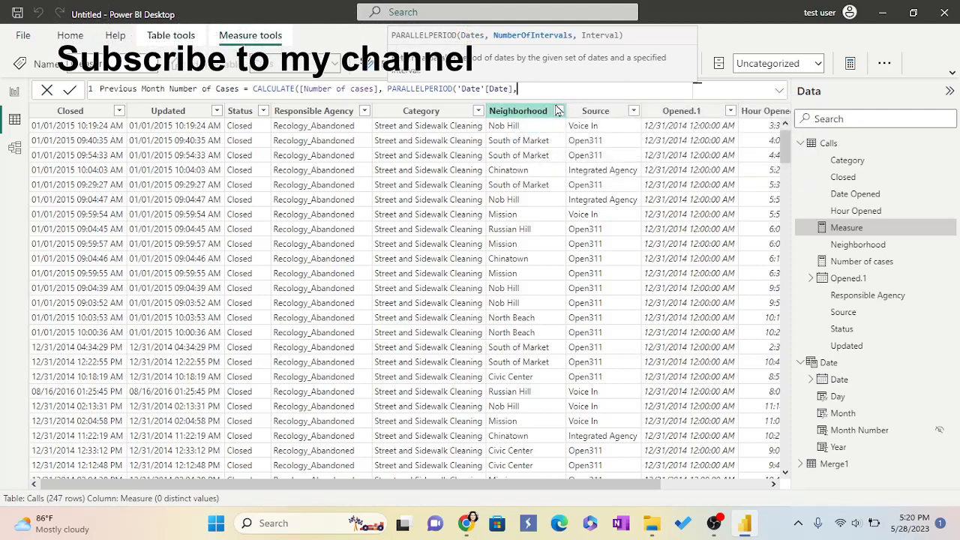
key(BackSpace)
text(-1)
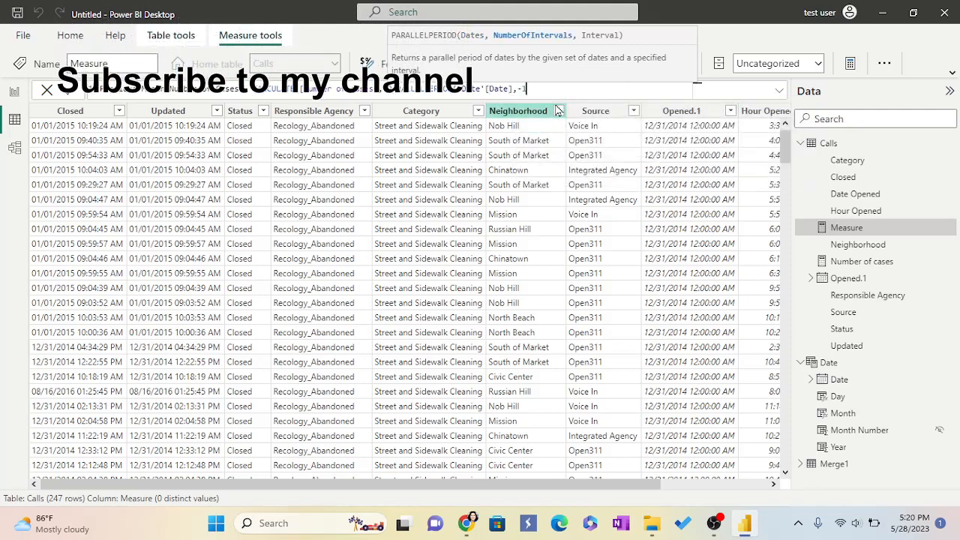
text(,)
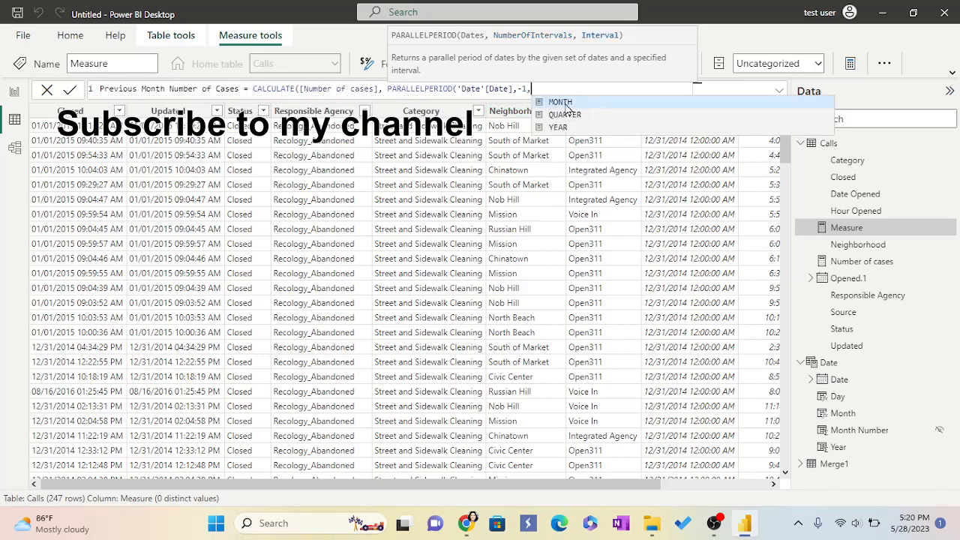
click(558, 102)
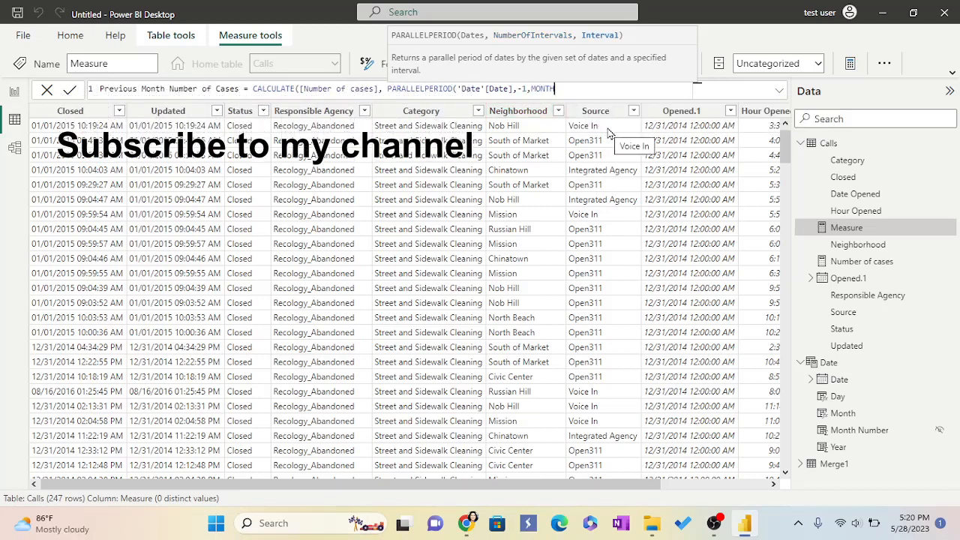
text()))
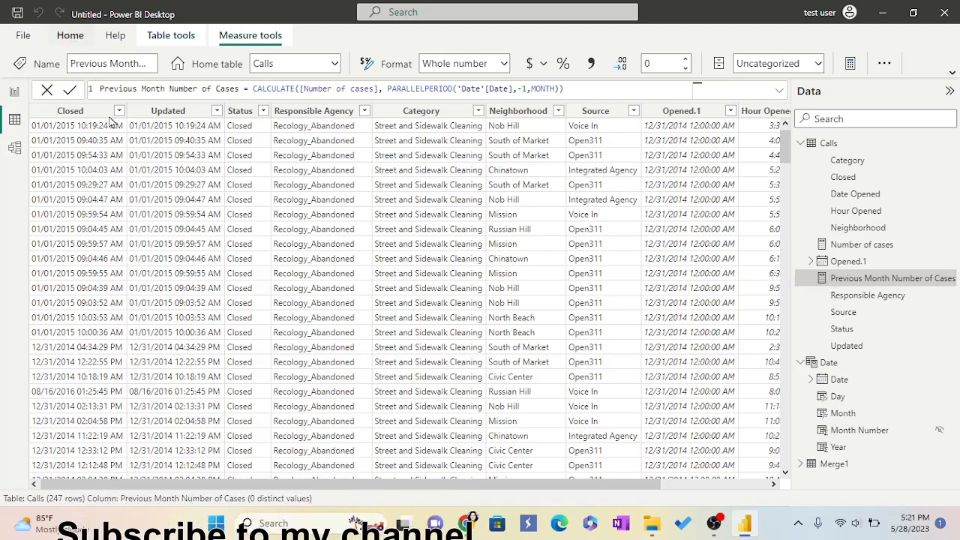
click(78, 38)
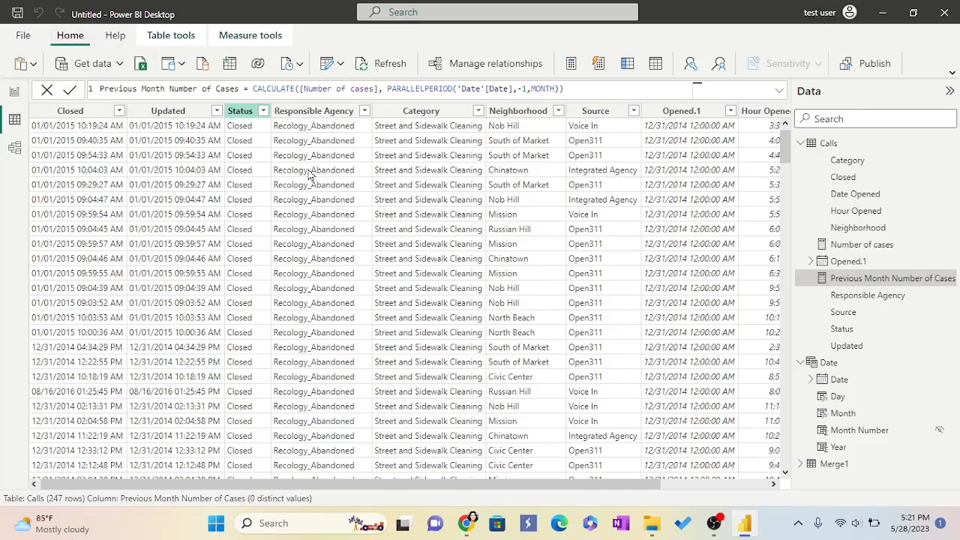